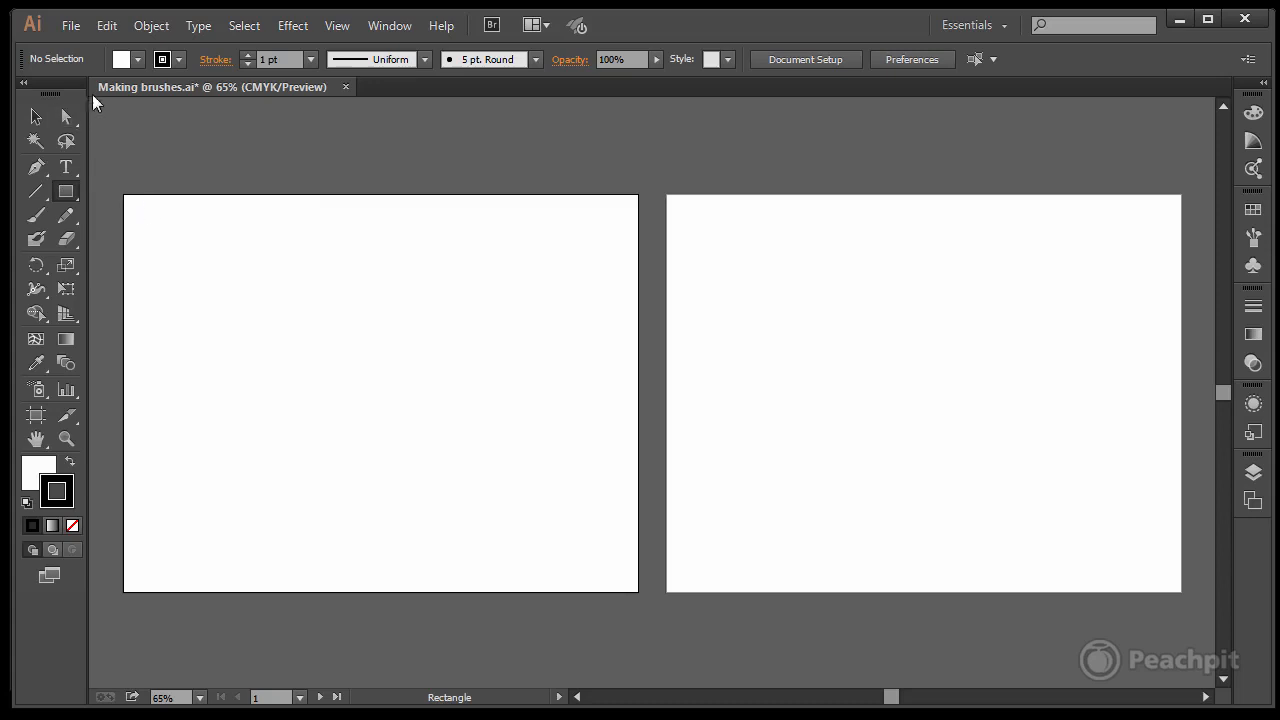
Draw a small rectangle with black fill and no stroke near the upper-left corner of the first artboard, then deselect it
click(69, 461)
click(73, 525)
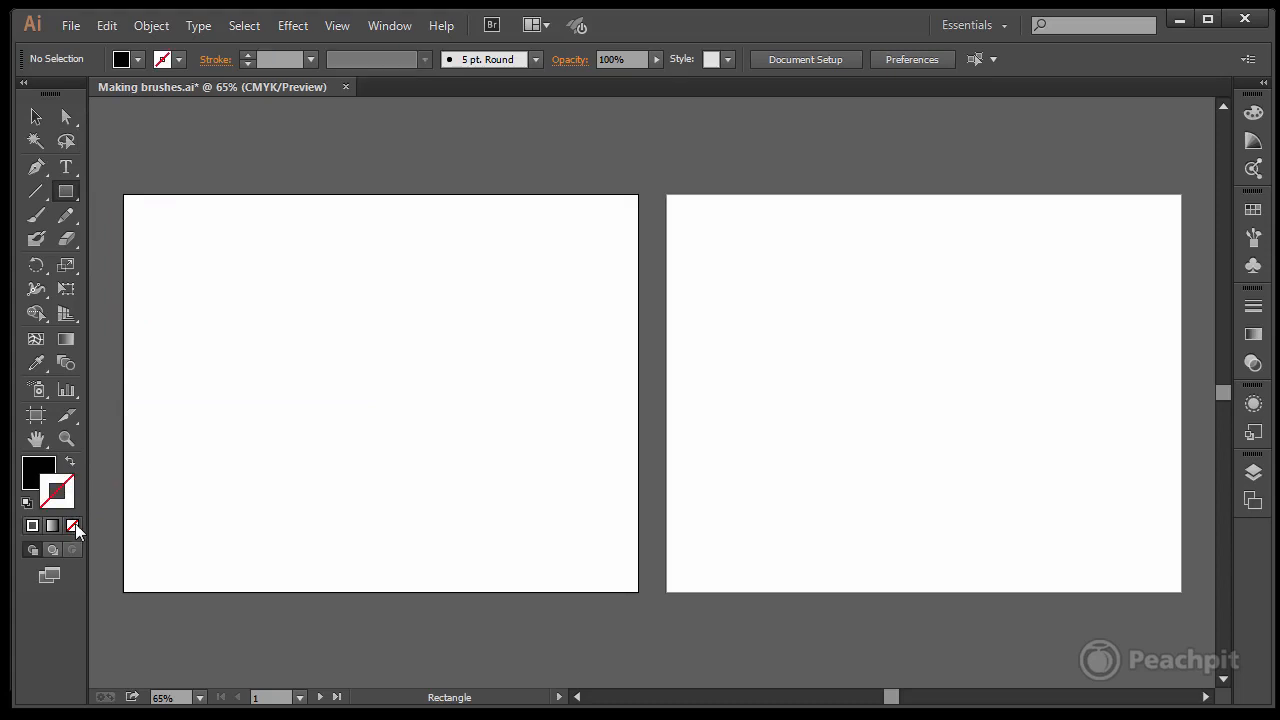
click(36, 470)
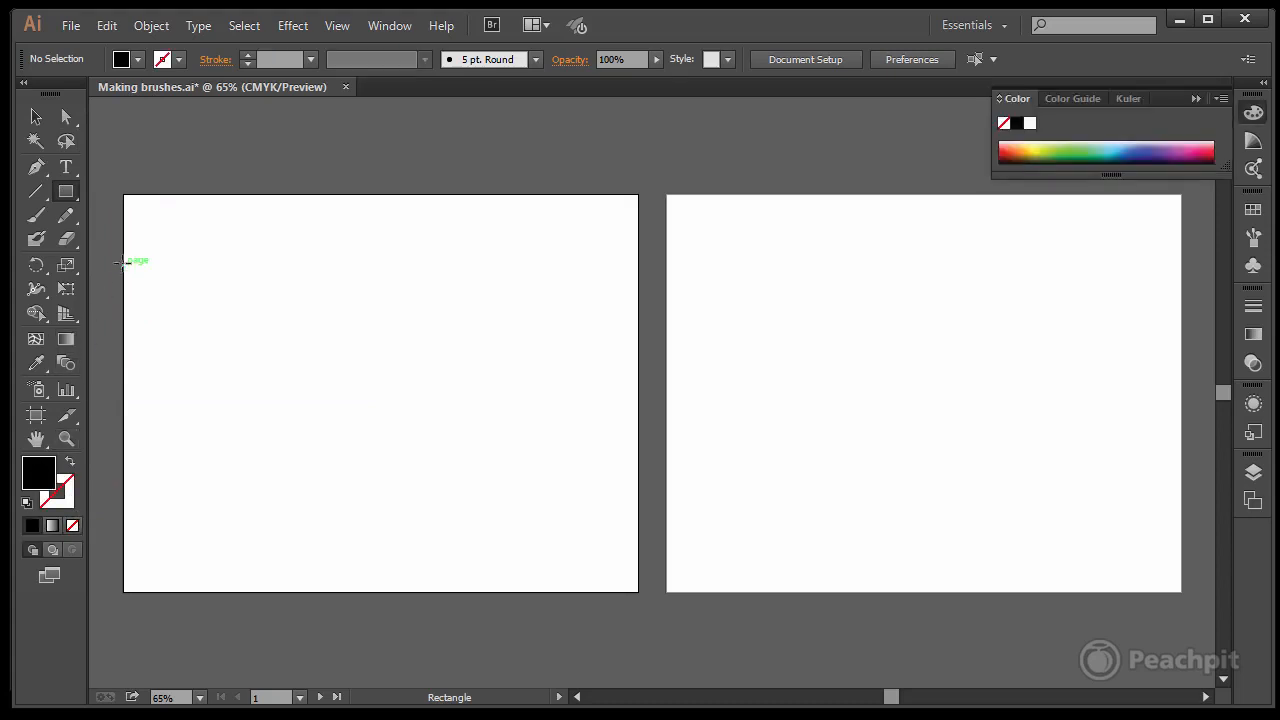
drag(144, 213, 178, 230)
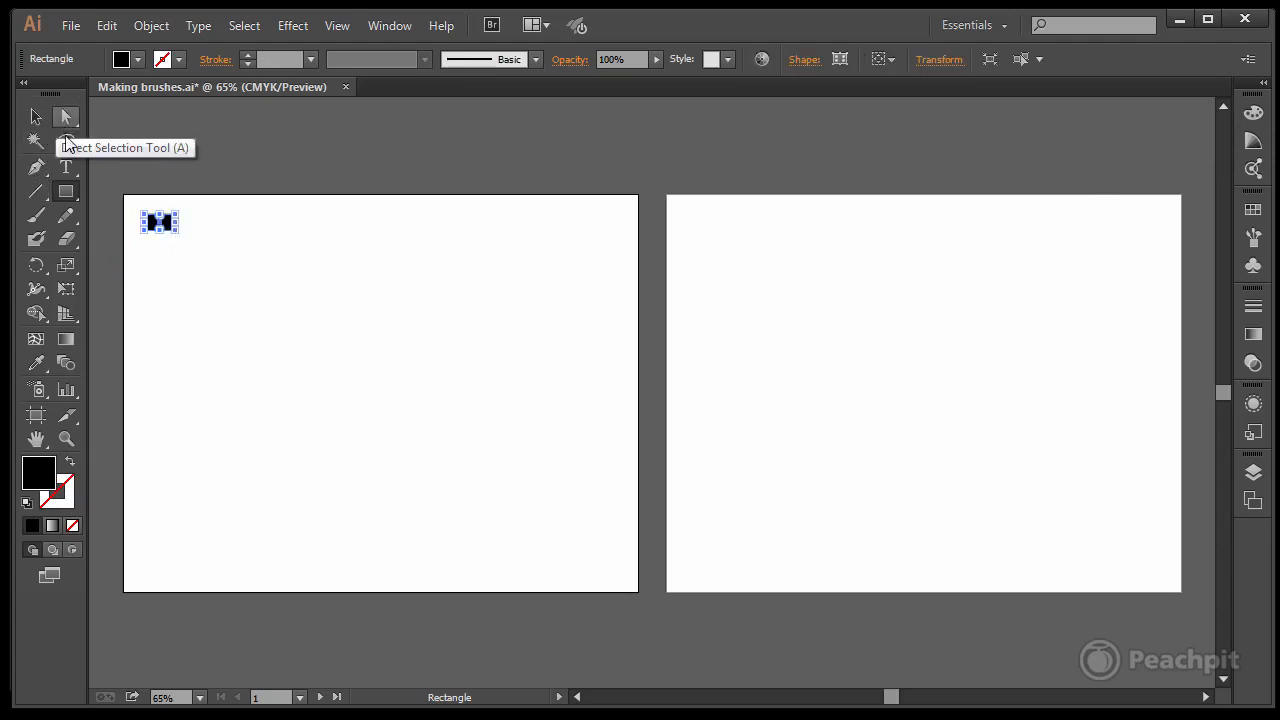
key(v)
click(293, 304)
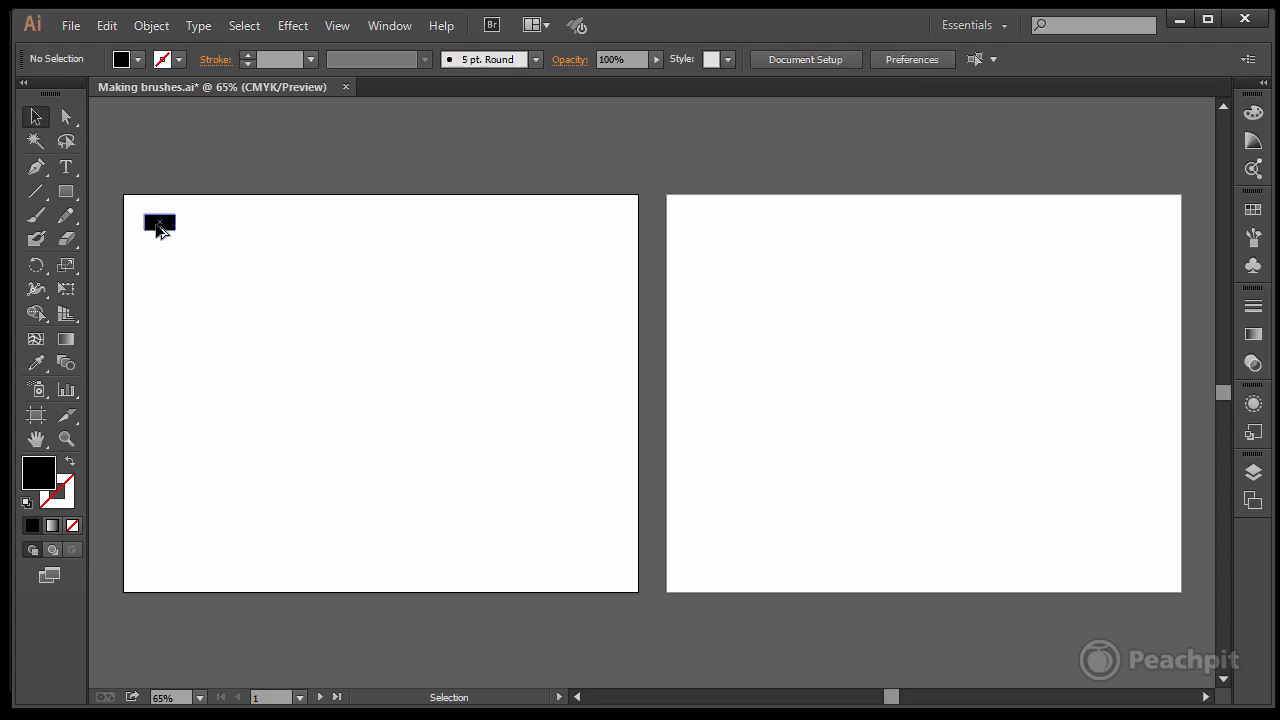
Duplicate the black rectangle twice straight down to stack three, placing the last copy about 32 pt below the middle one
drag(157, 228, 168, 272)
key(ctrl+shift+a)
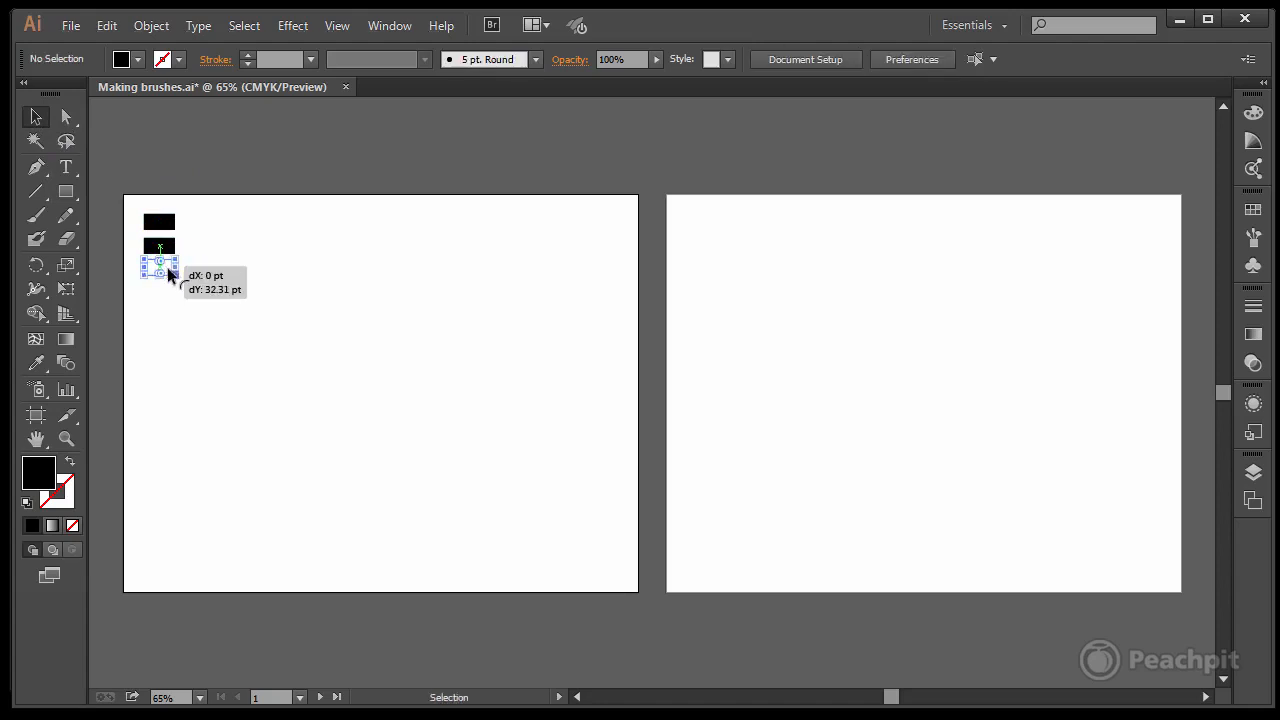
key(ctrl+shift+a)
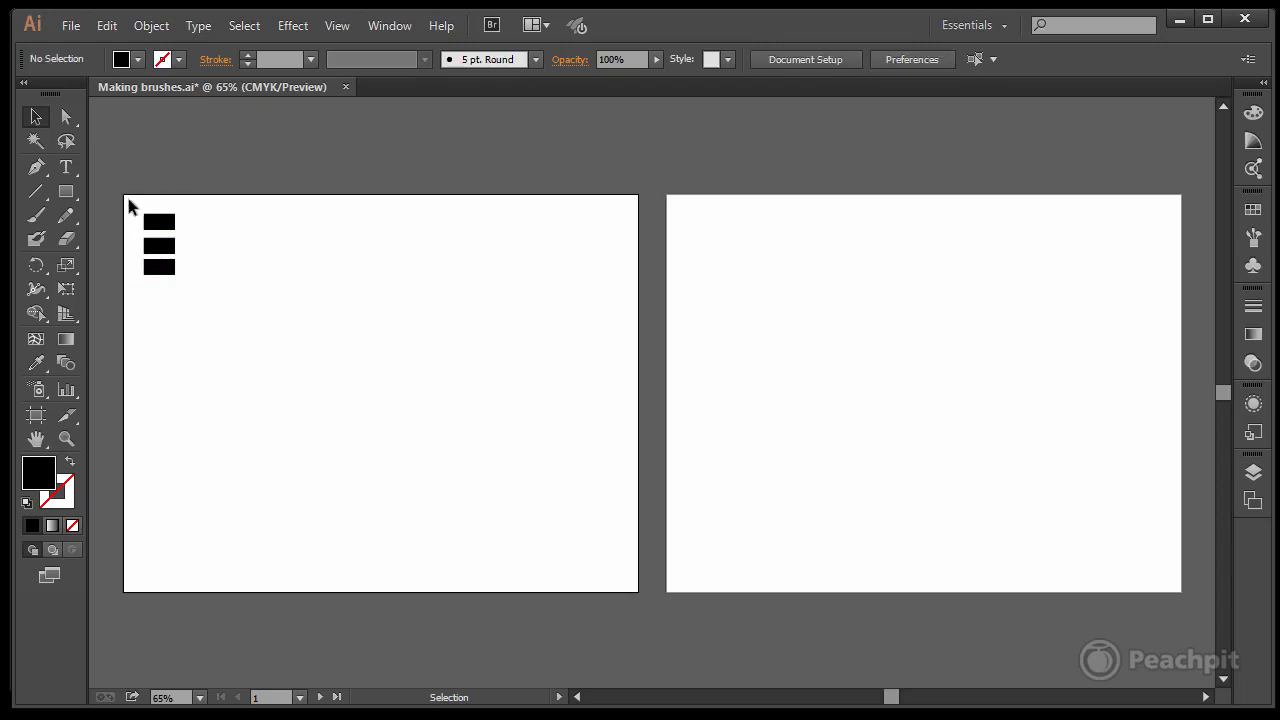
Select all three rectangles and distribute them evenly by their vertical centers
drag(128, 199, 204, 281)
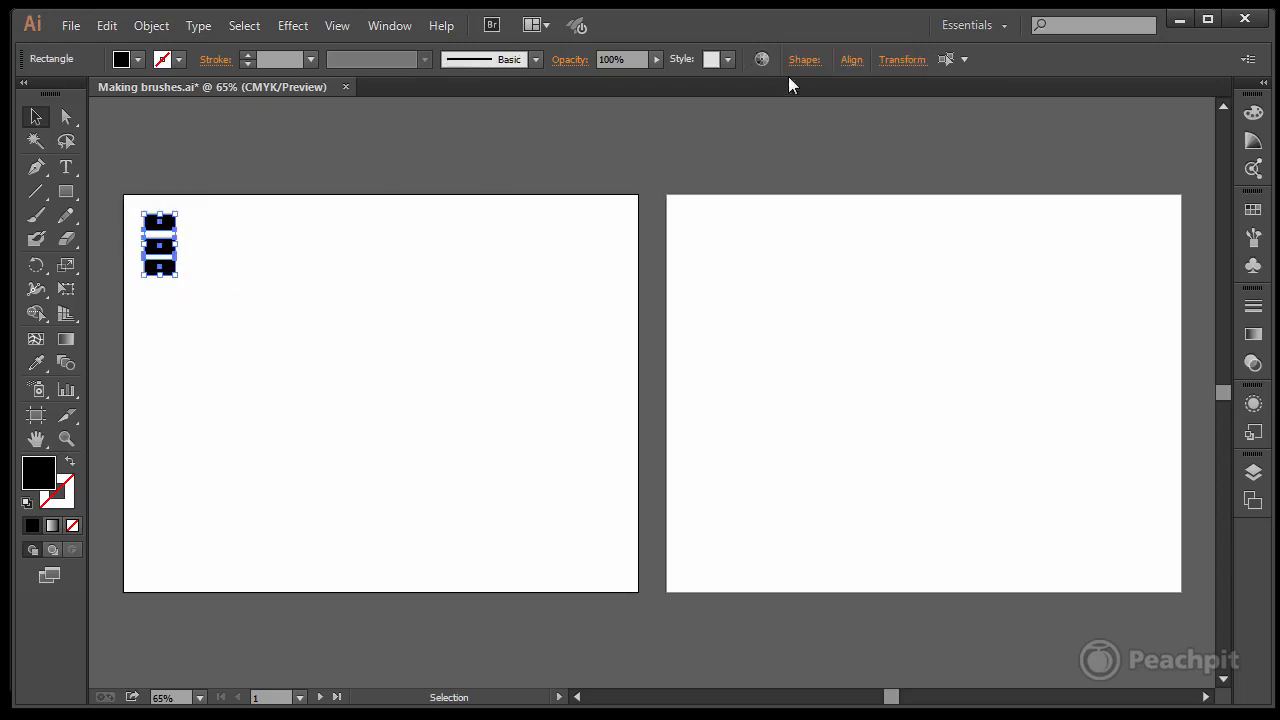
click(849, 60)
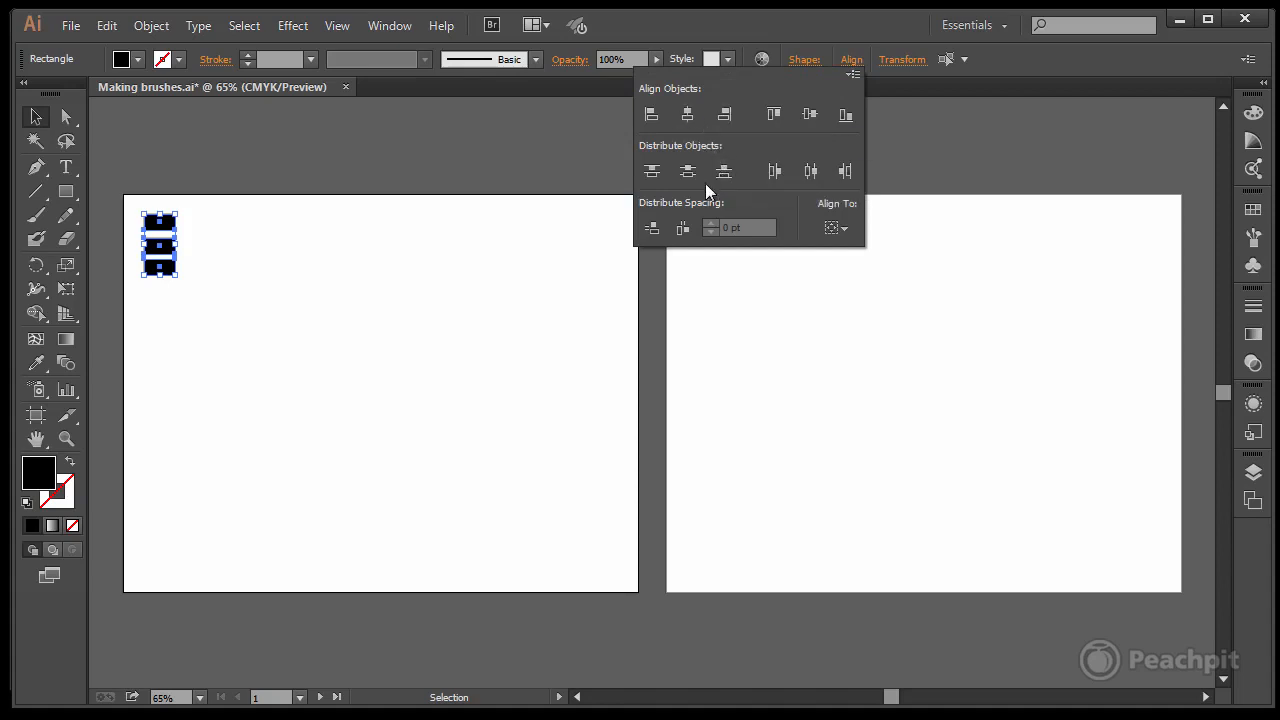
click(688, 171)
click(281, 134)
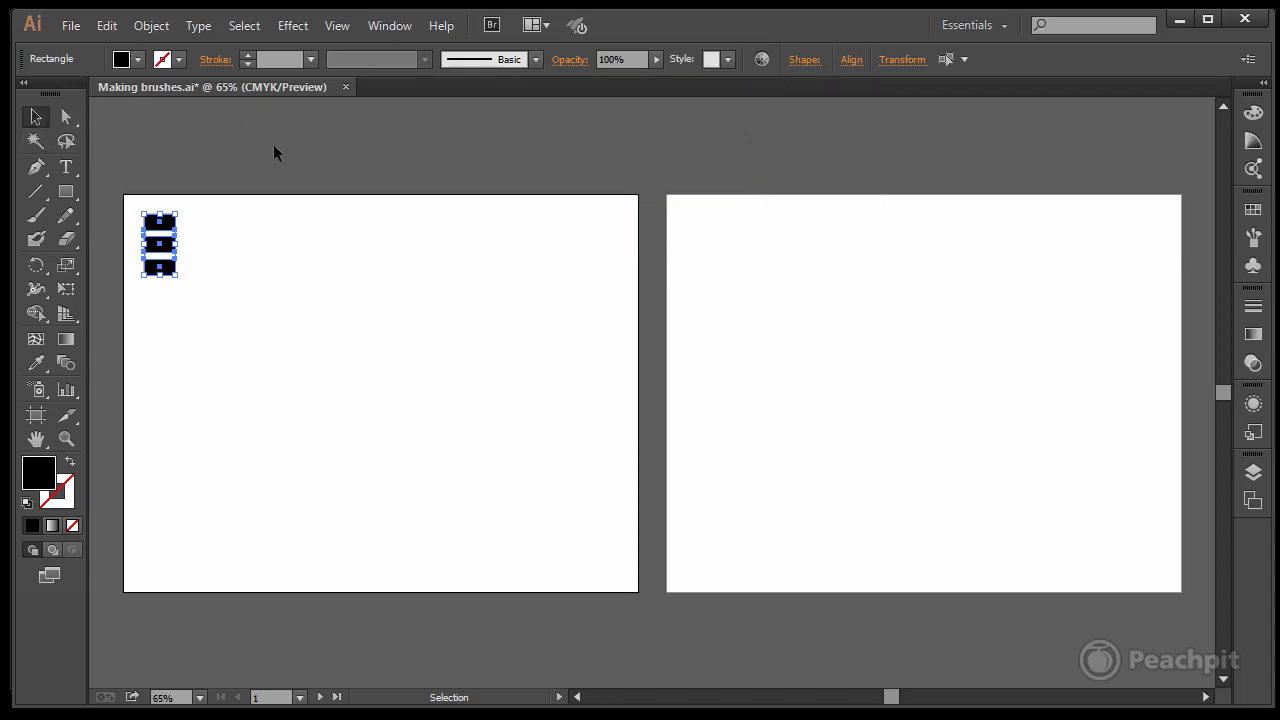
Scale the stack of three rectangles down proportionally to about 15 by 30 pt and select all three again
click(37, 118)
drag(176, 274, 166, 255)
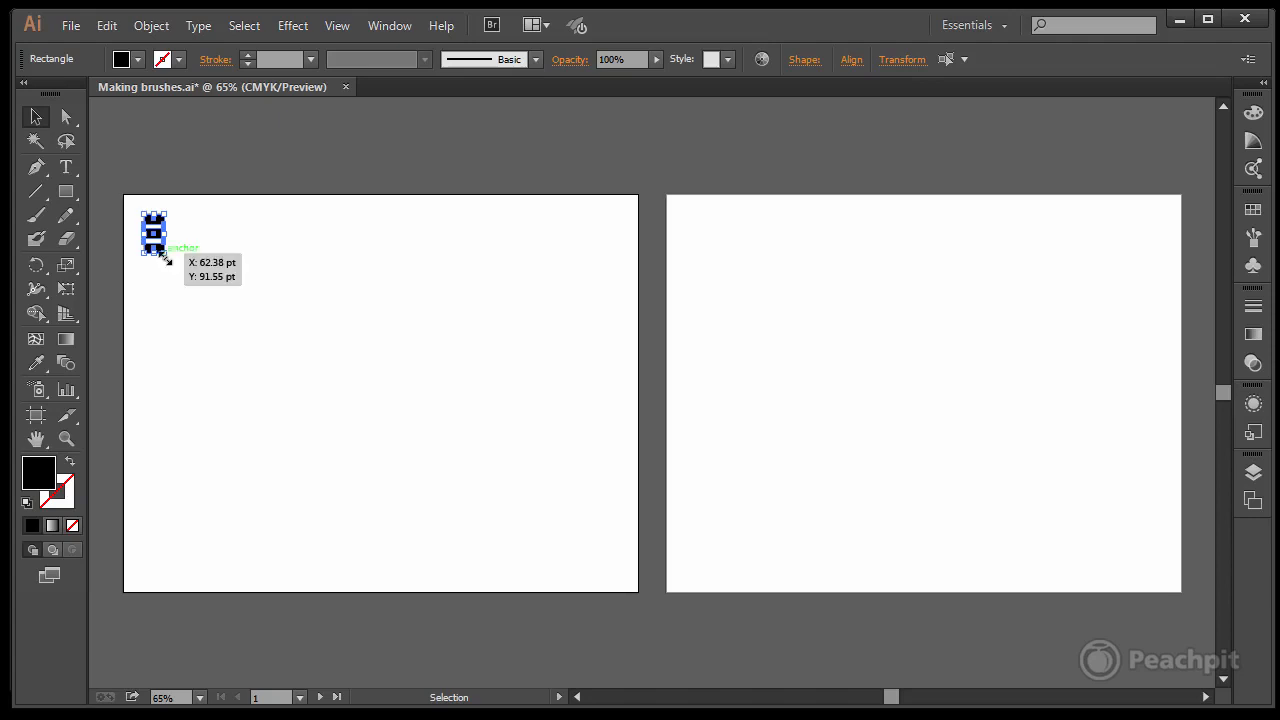
drag(163, 257, 155, 245)
drag(272, 281, 146, 212)
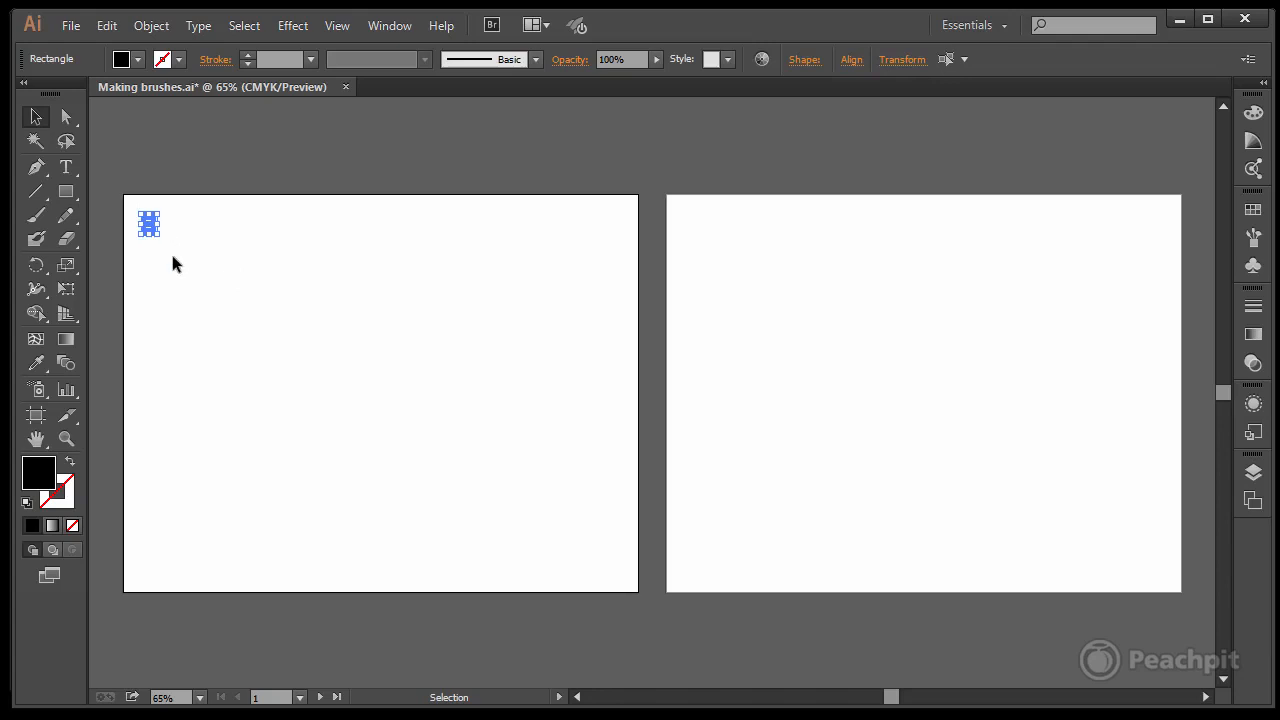
Delete the denim pattern, bristle, orange ornament and charcoal brushes from the document's brushes, keeping the calligraphic and Basic ones
click(1253, 238)
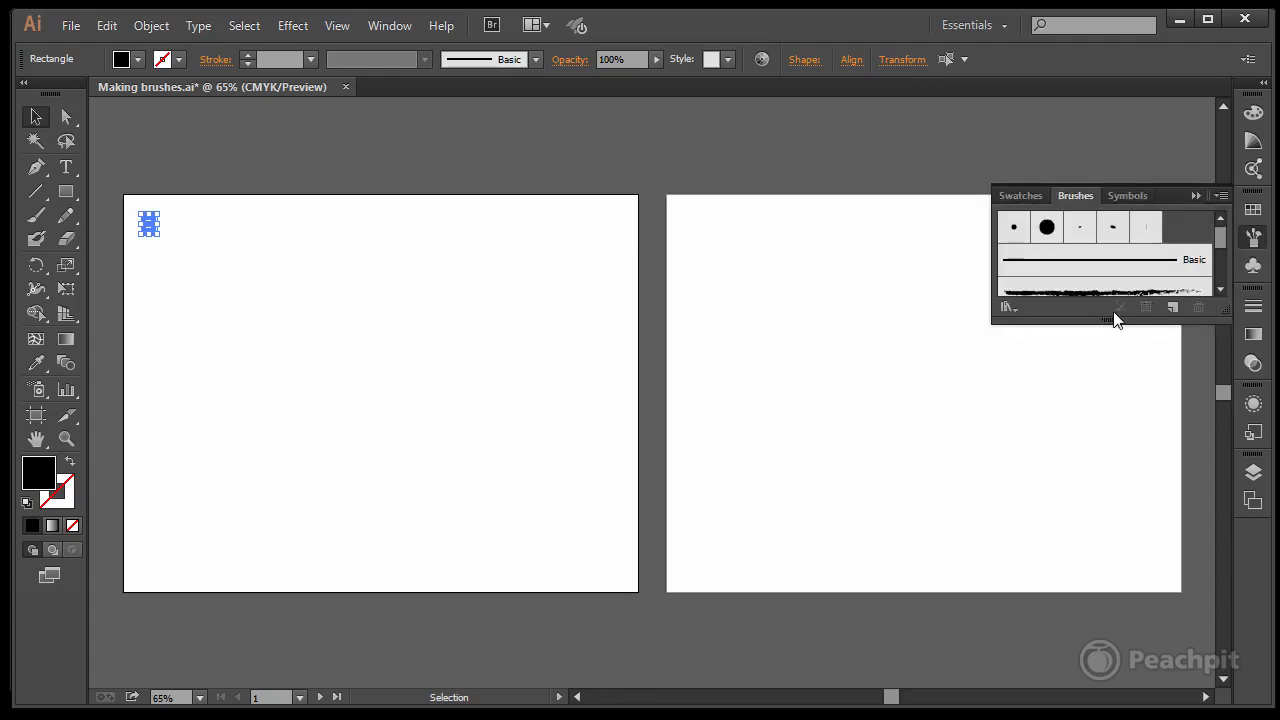
drag(1103, 320, 1130, 508)
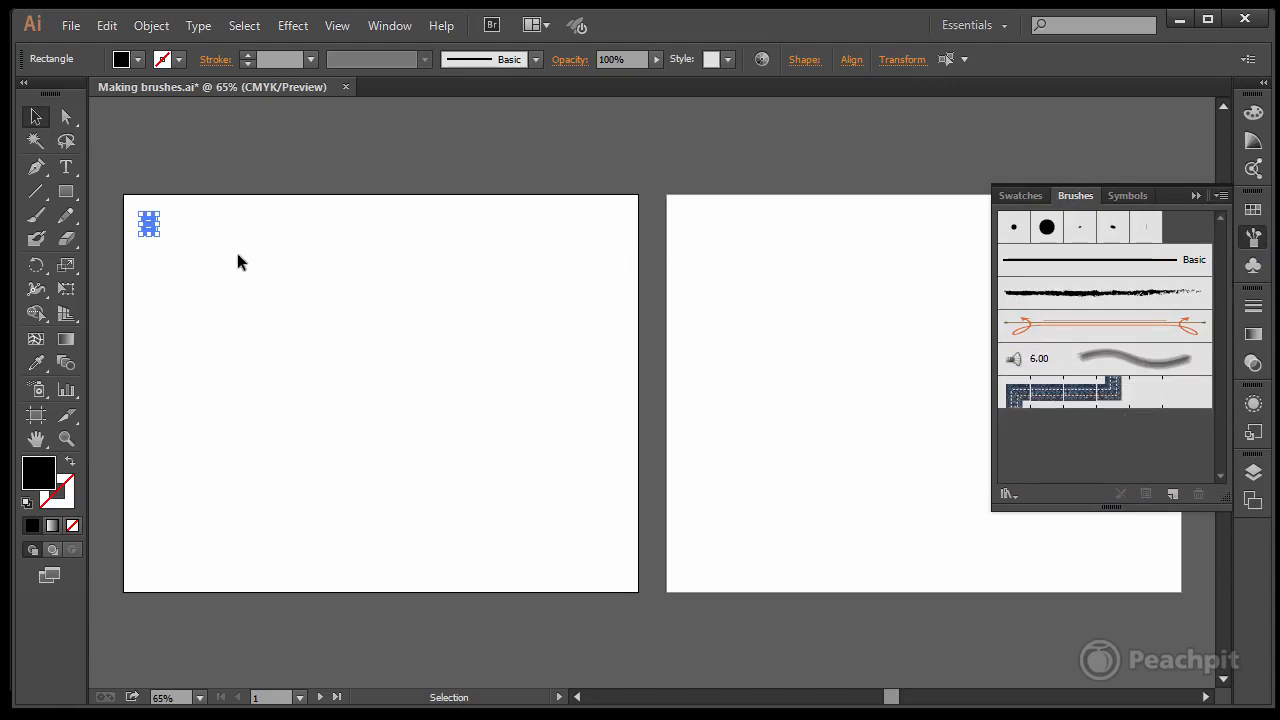
click(1157, 388)
click(1196, 494)
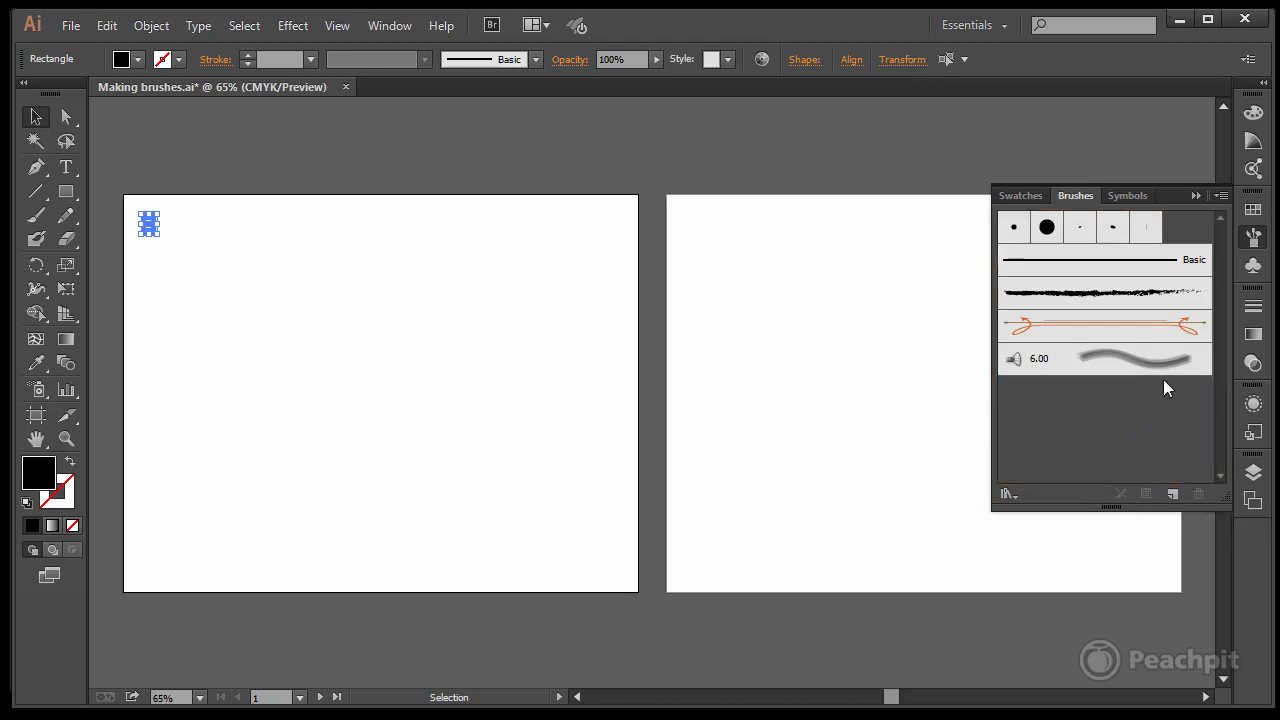
click(1160, 368)
click(1198, 494)
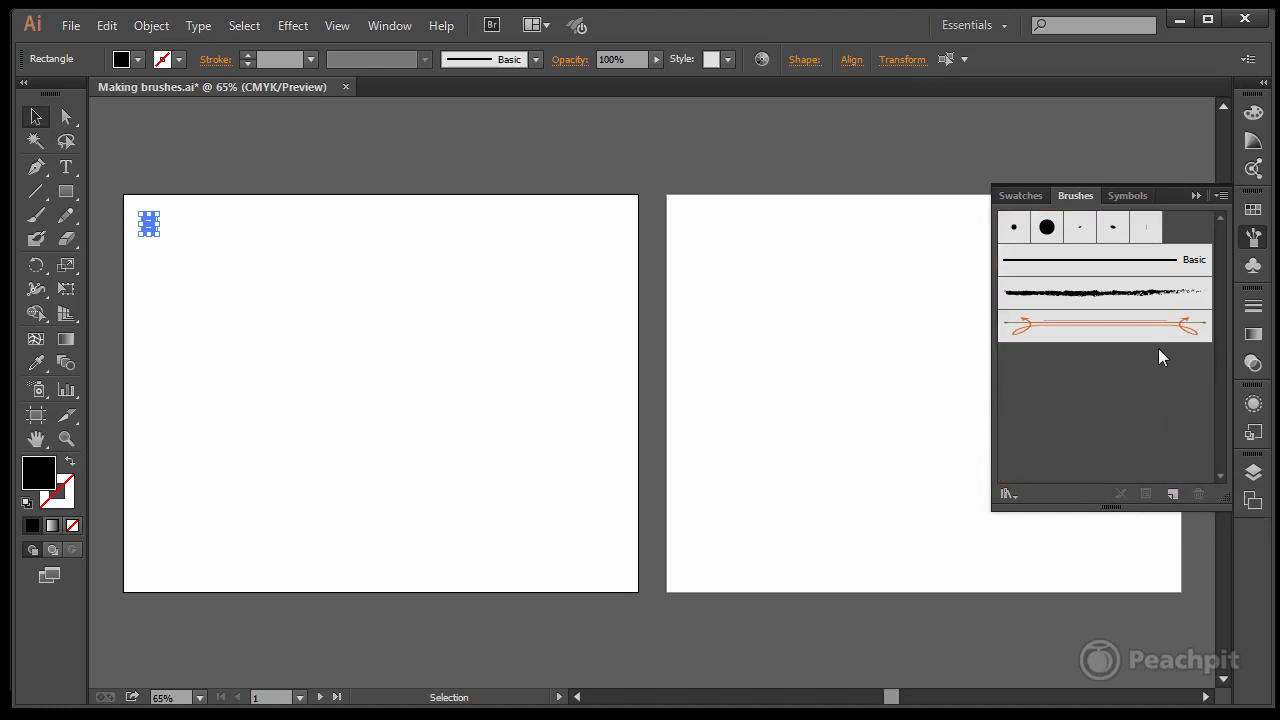
click(1157, 325)
click(1201, 496)
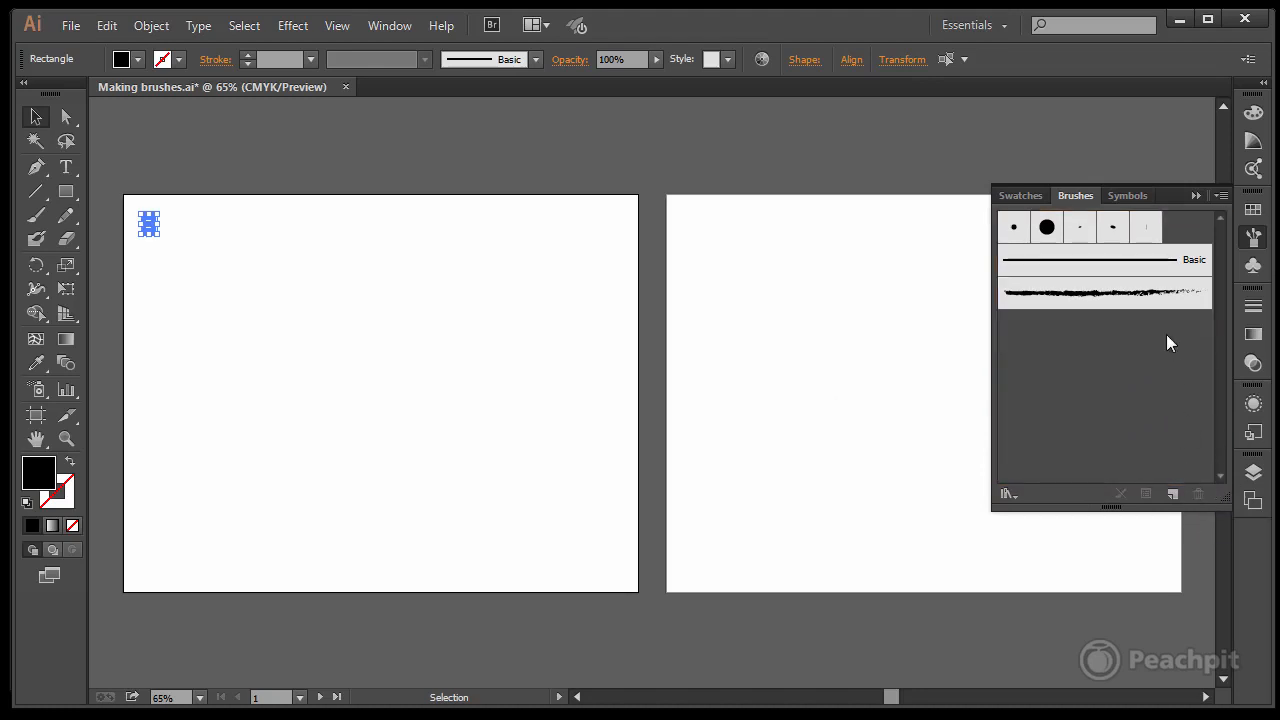
click(1160, 297)
click(1196, 494)
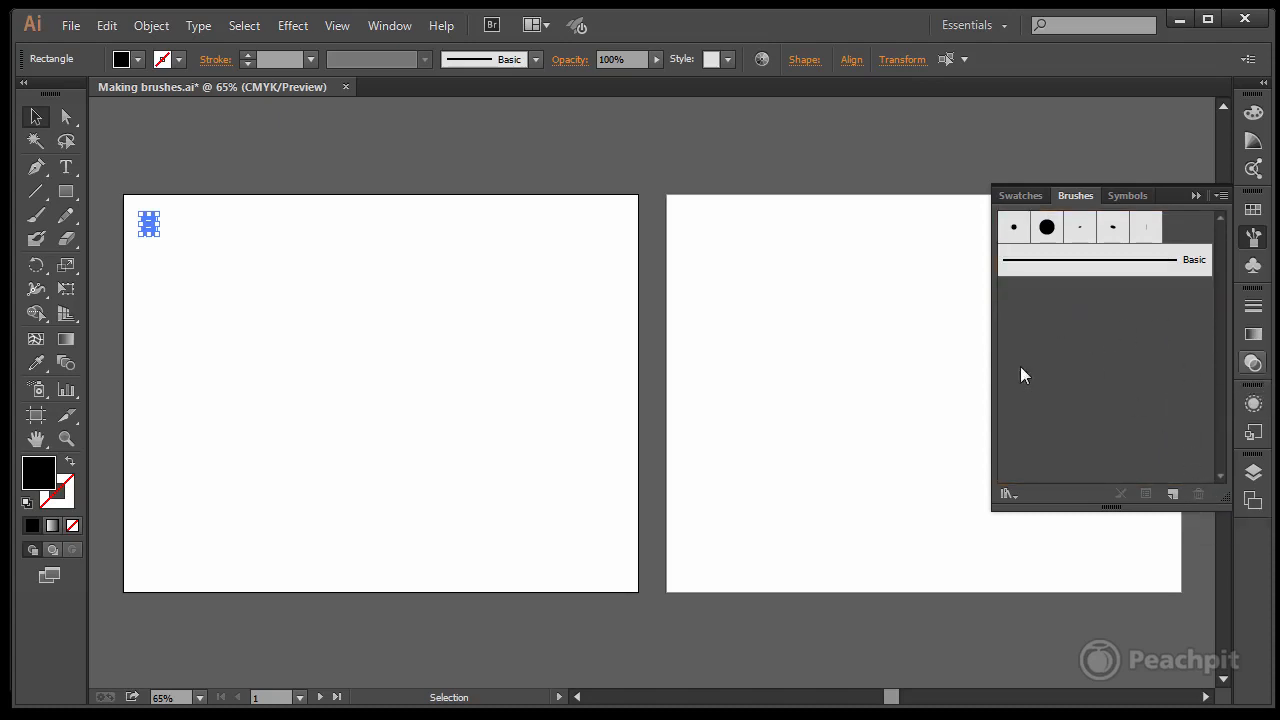
Start a new Art Brush from the selected rectangles and move its options dialog fully into view
click(1172, 494)
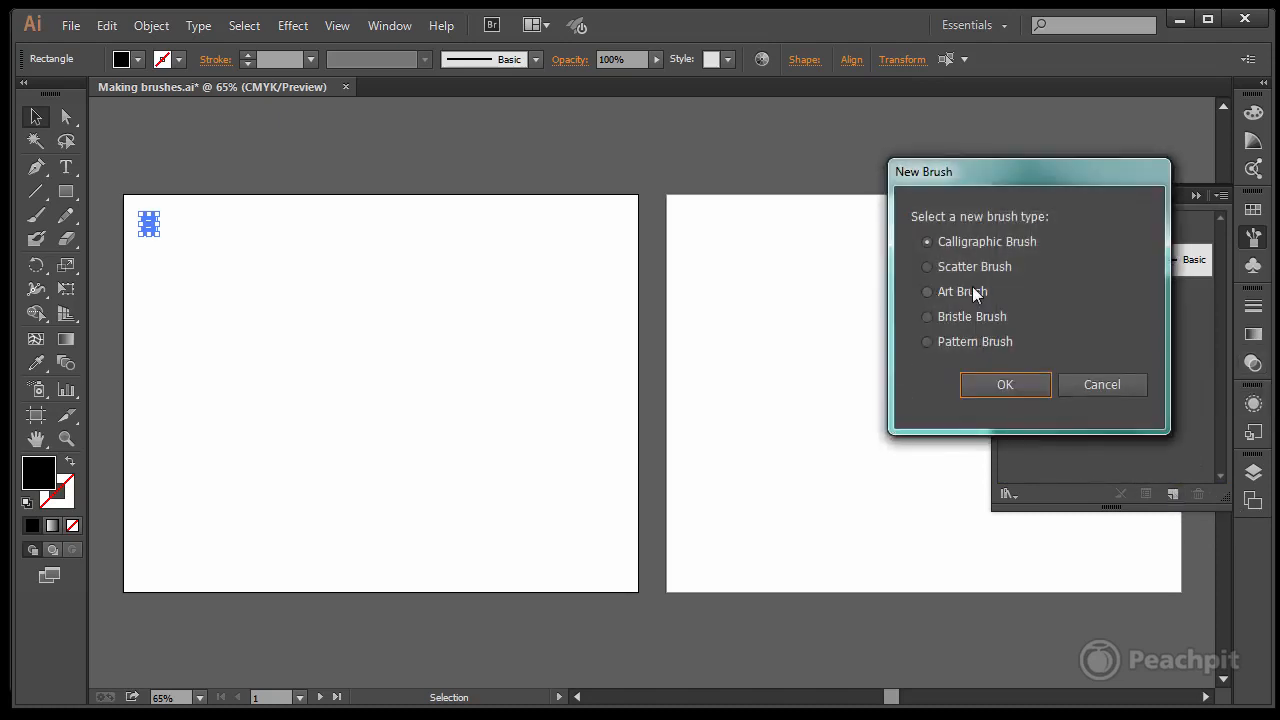
click(972, 288)
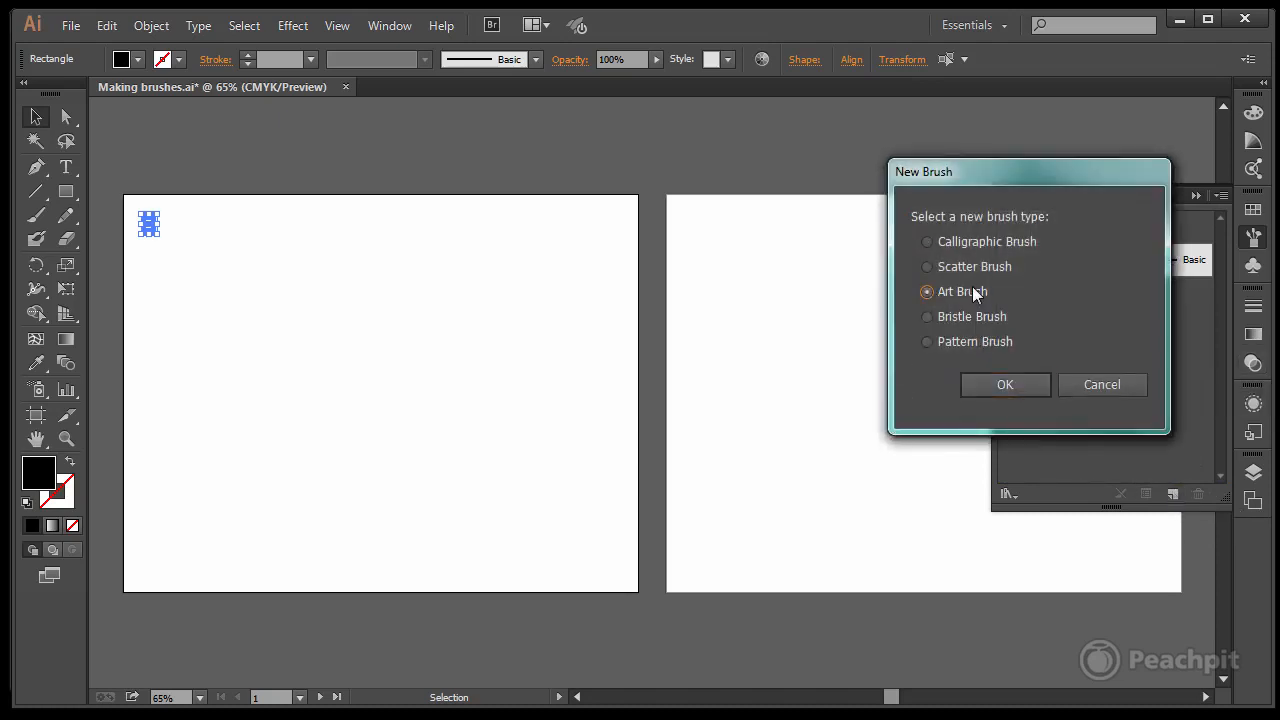
click(1000, 384)
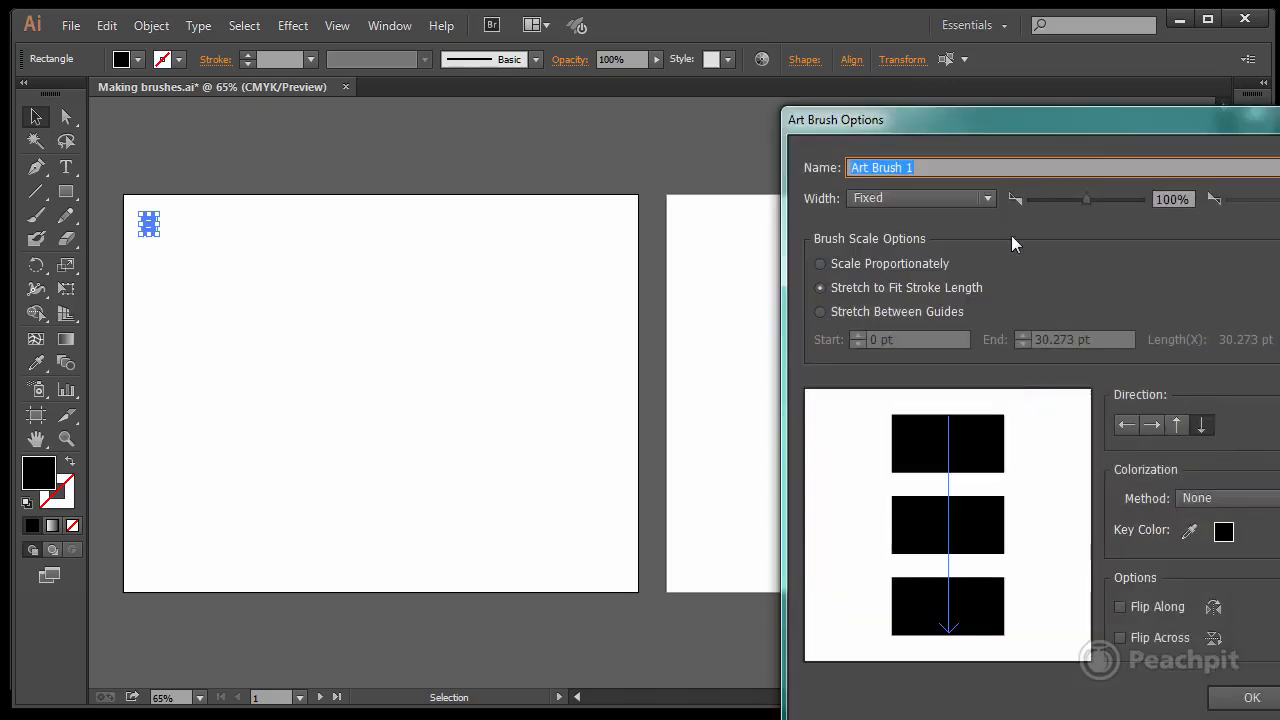
drag(958, 123, 734, 101)
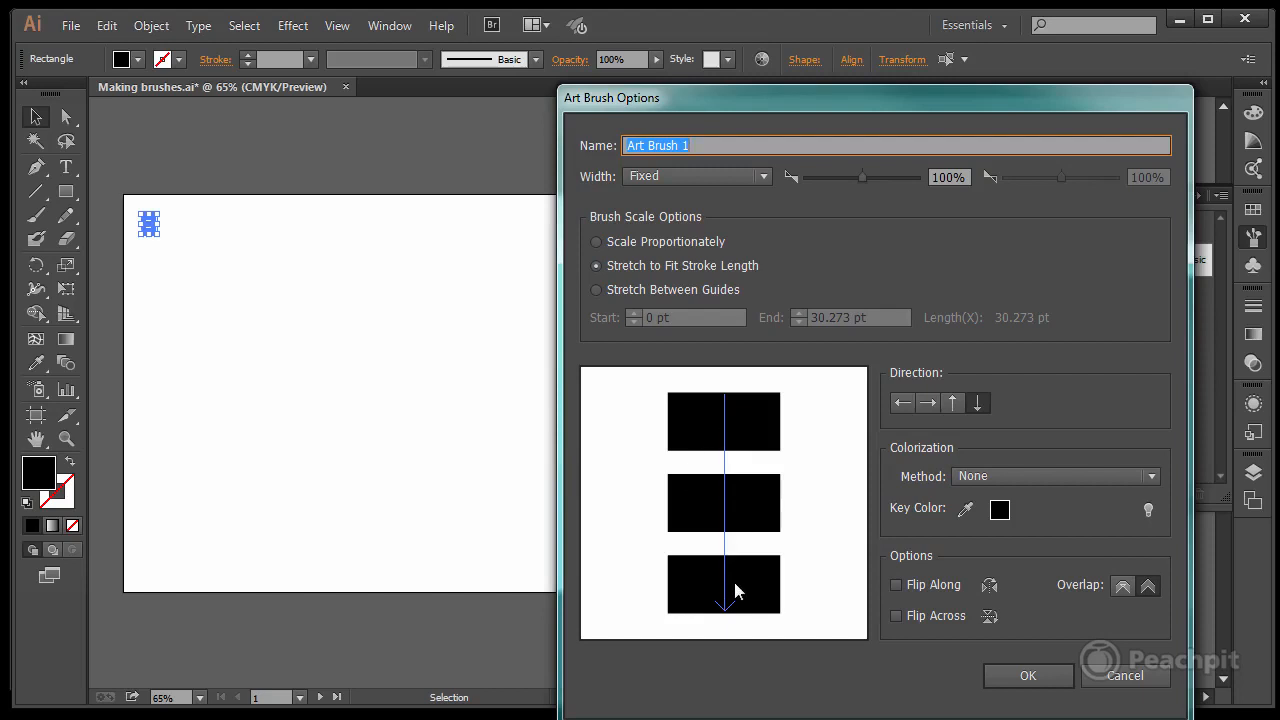
Set the art brush's direction to left-to-right and its colorization method to Tints
click(929, 403)
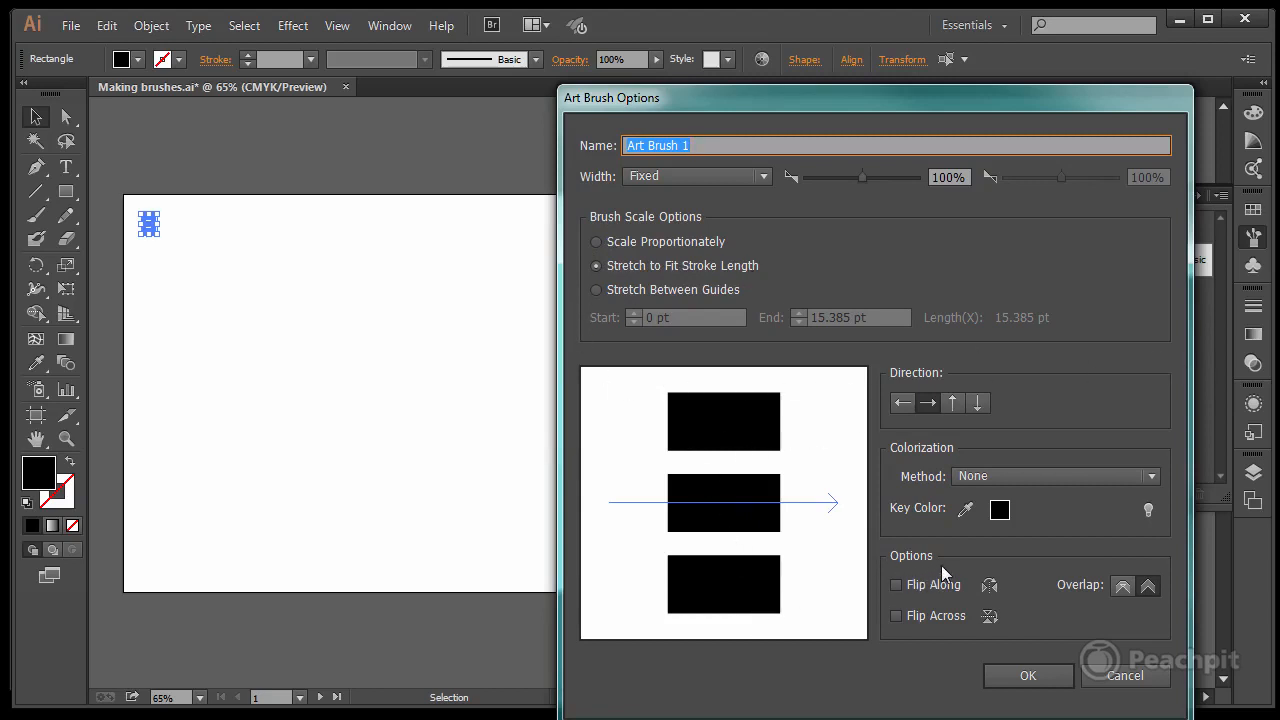
click(1155, 476)
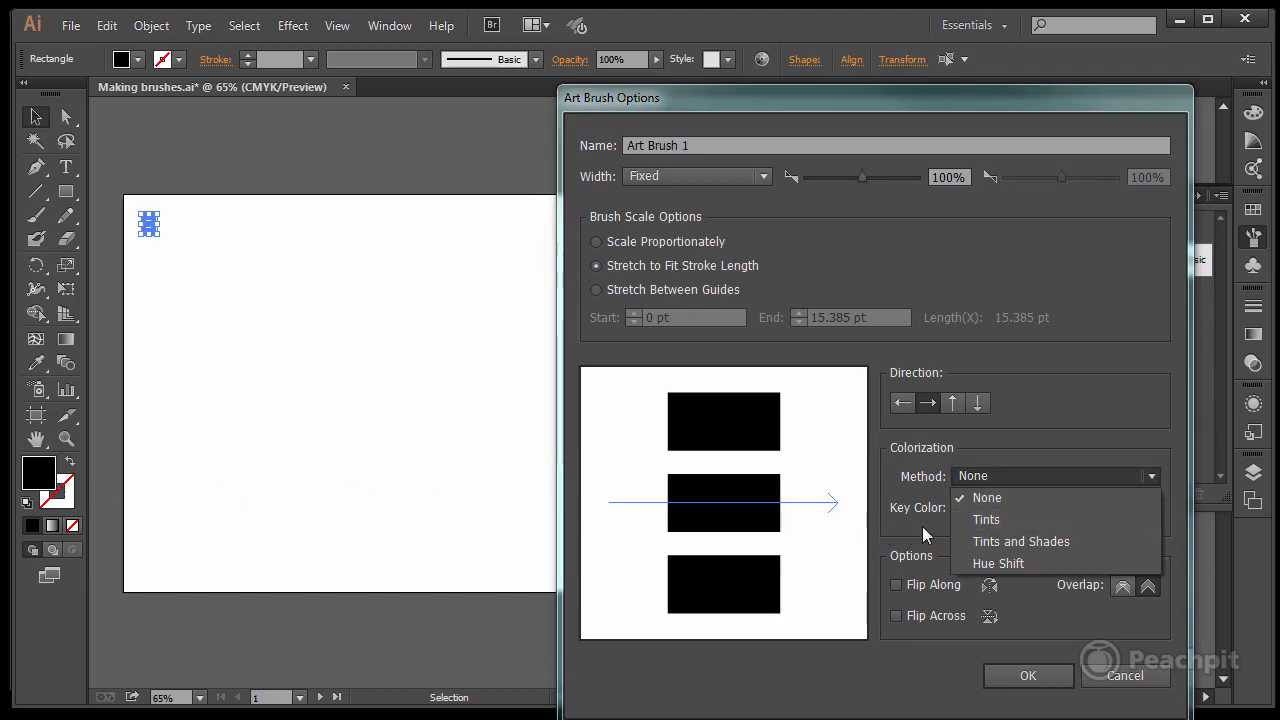
click(1044, 522)
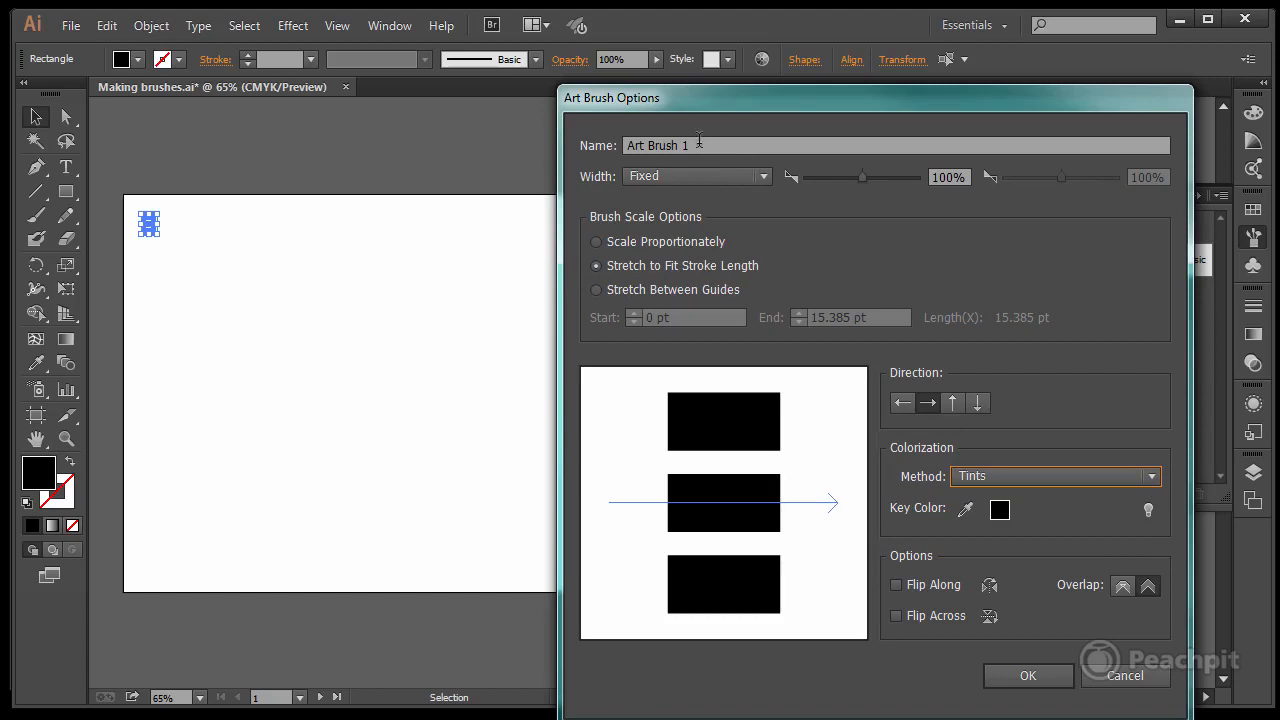
Name the art brush "triple play" and confirm its creation
mouse_move(699, 141)
mouse_down()
mouse_move(608, 148)
mouse_move(605, 167)
mouse_up()
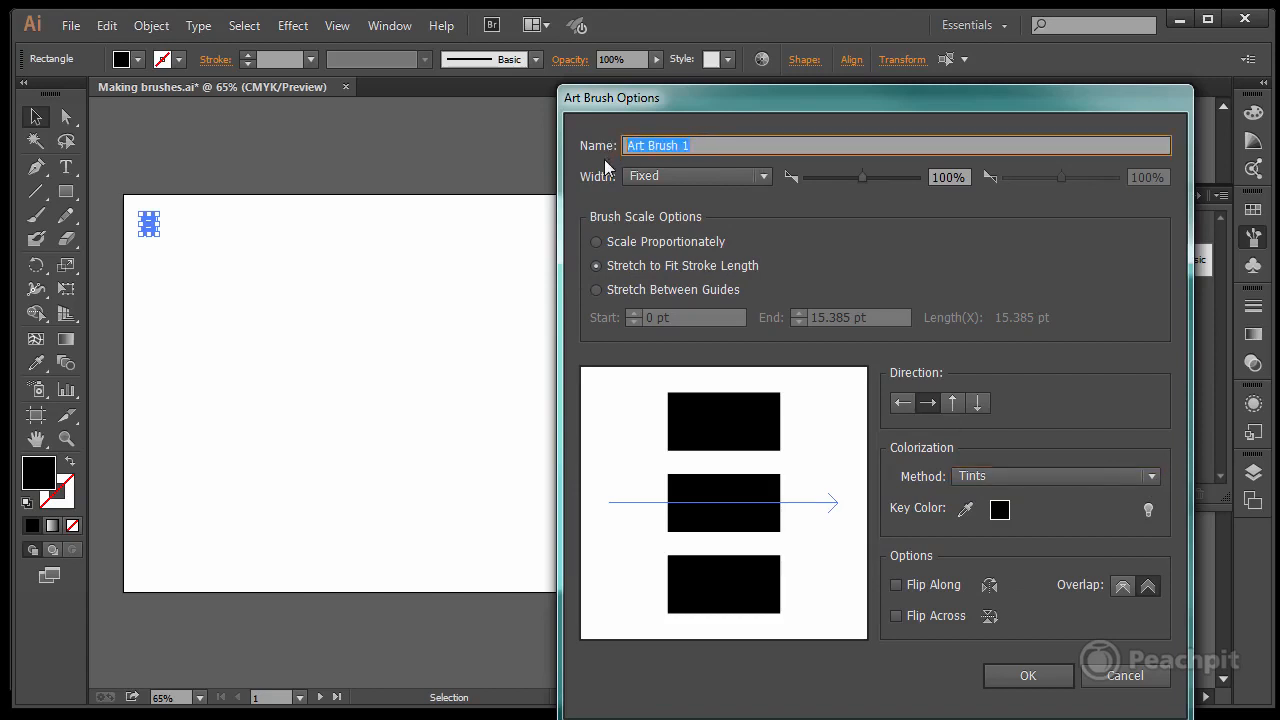
text(triple play)
click(1029, 674)
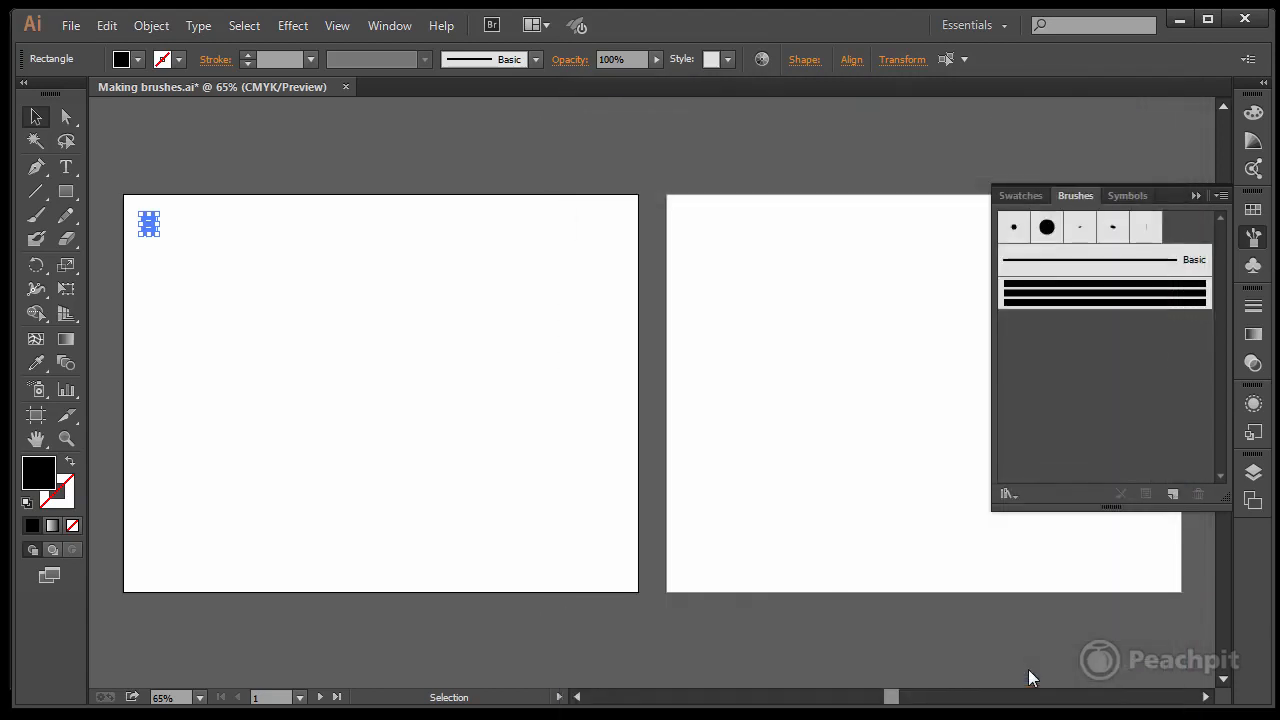
Deselect the rectangles and make the new triple-line art brush the active brush
click(62, 117)
click(171, 214)
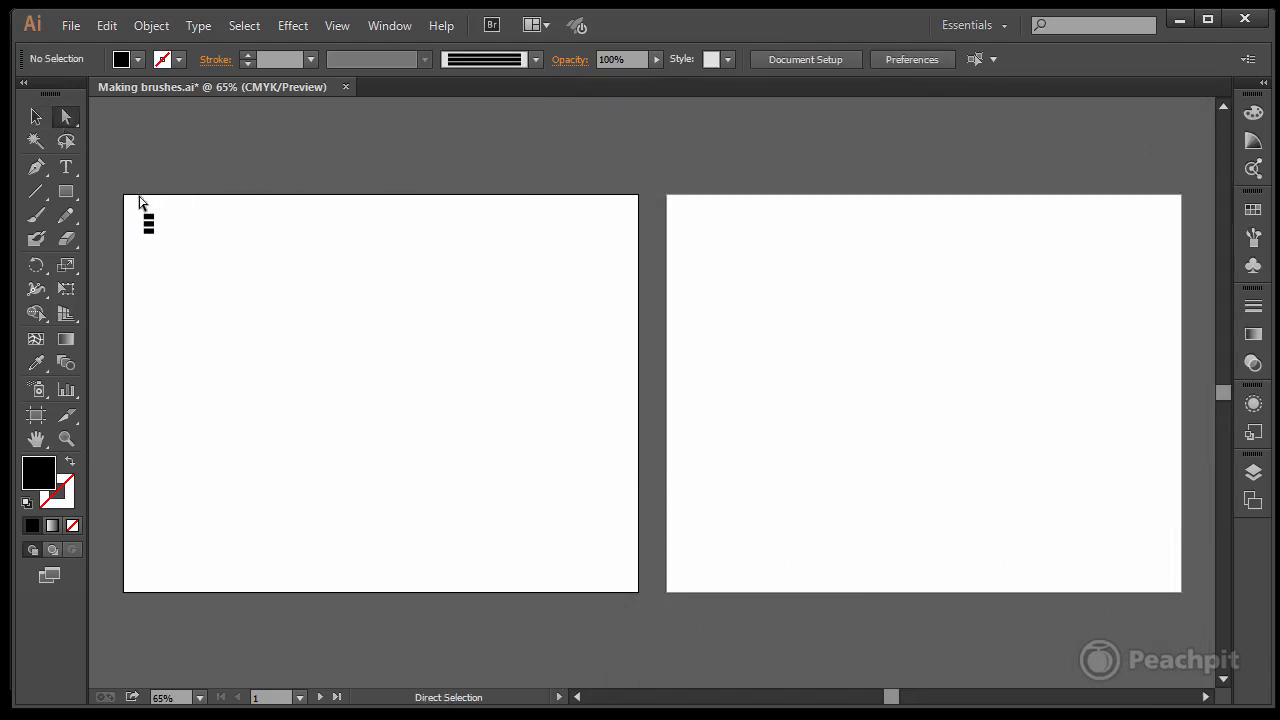
click(1255, 240)
click(1147, 292)
click(886, 136)
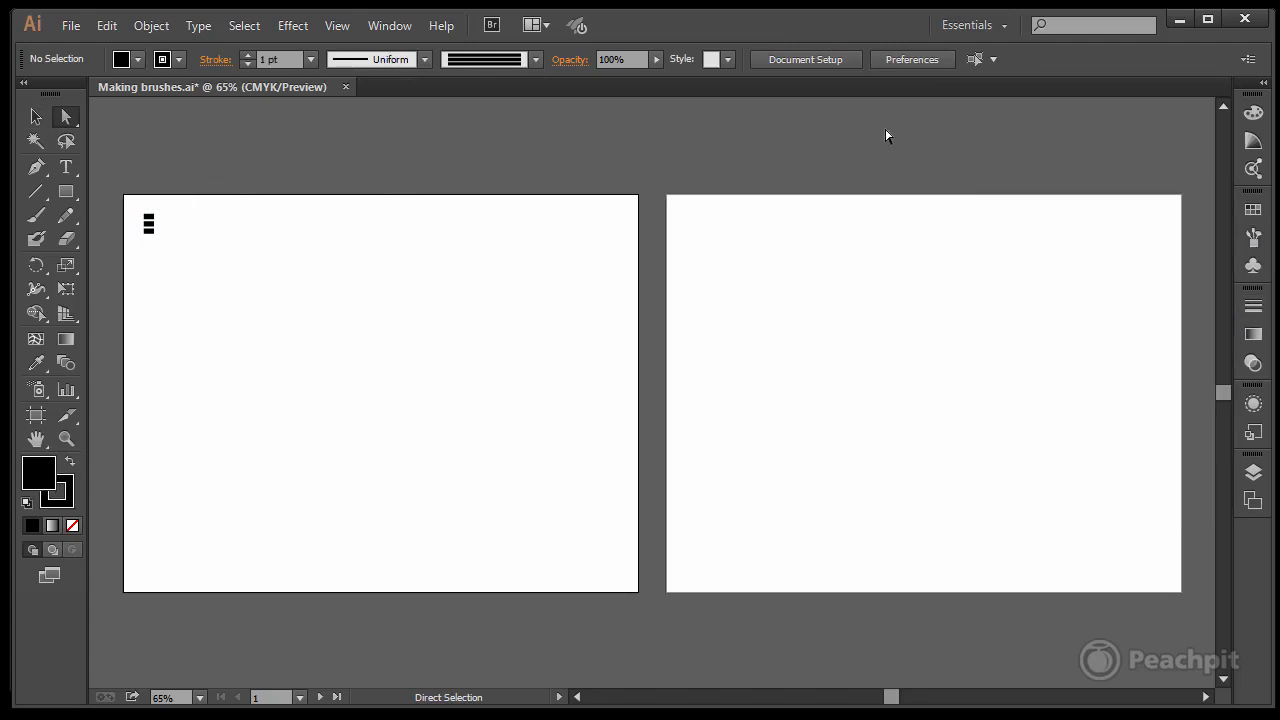
Paint two wavy horizontal Paintbrush strokes across the upper part of the first artboard, using no fill and a dark blue stroke
click(36, 214)
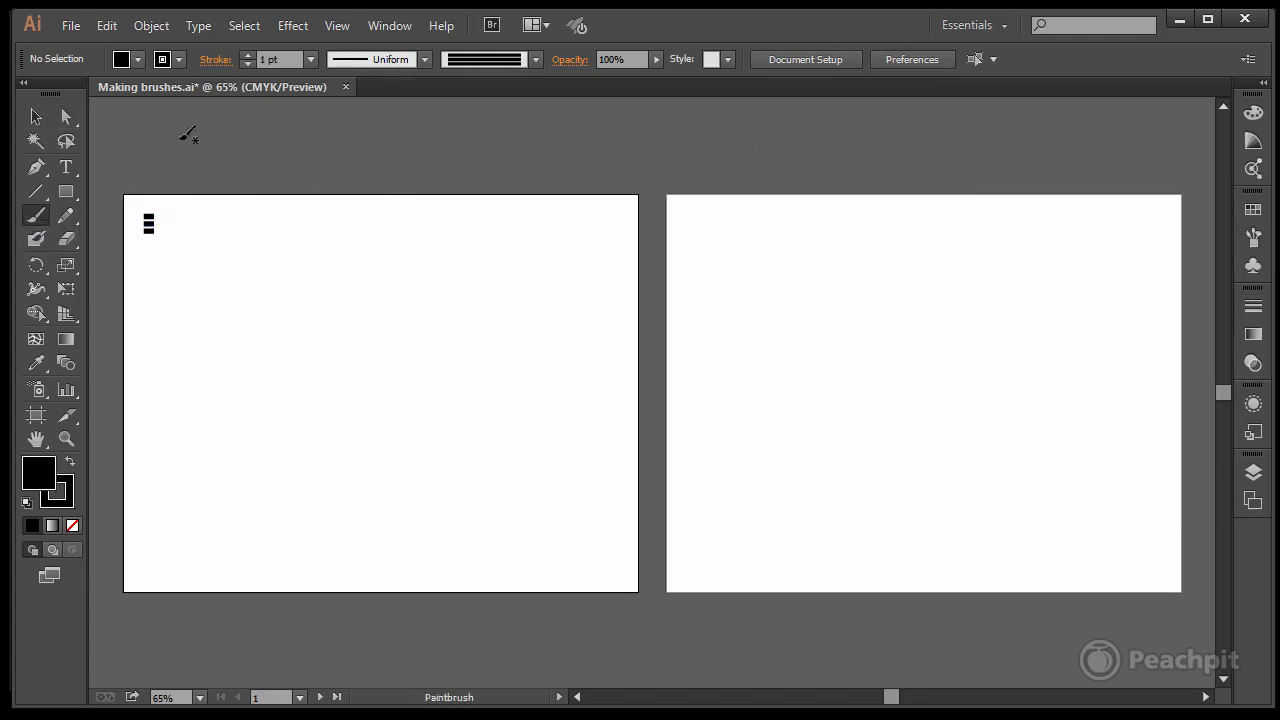
click(74, 526)
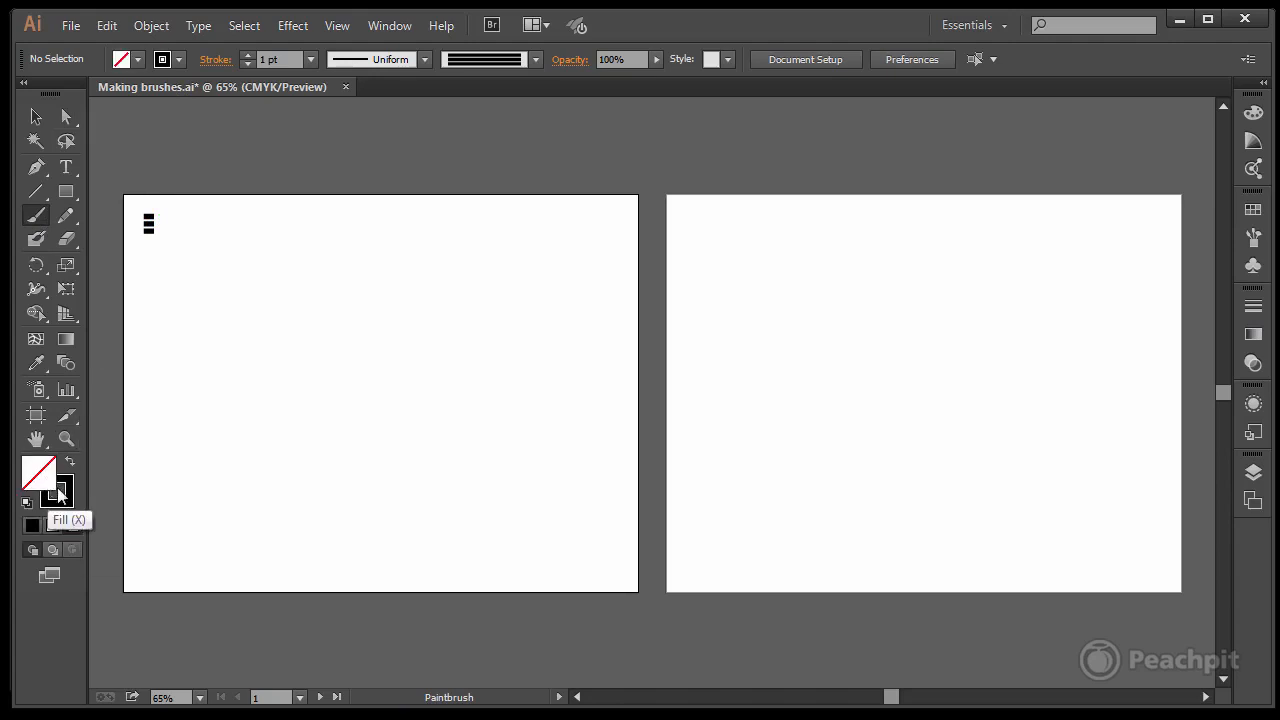
click(70, 510)
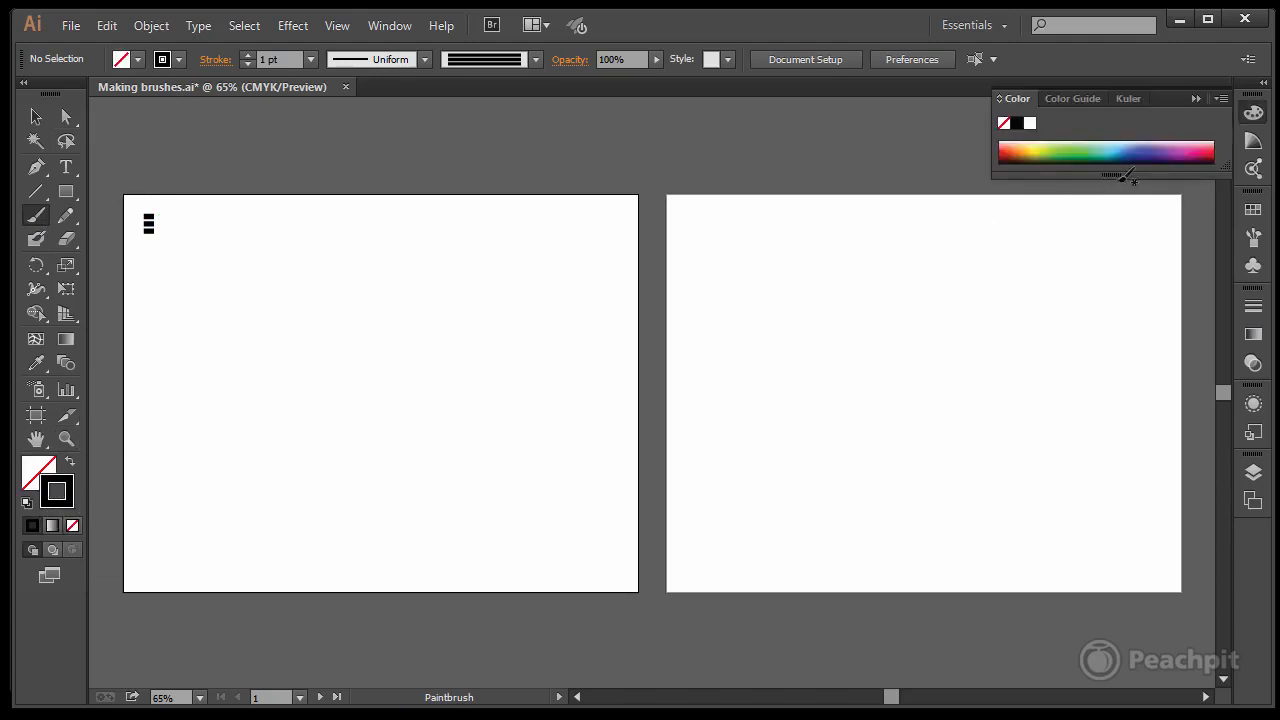
click(1157, 148)
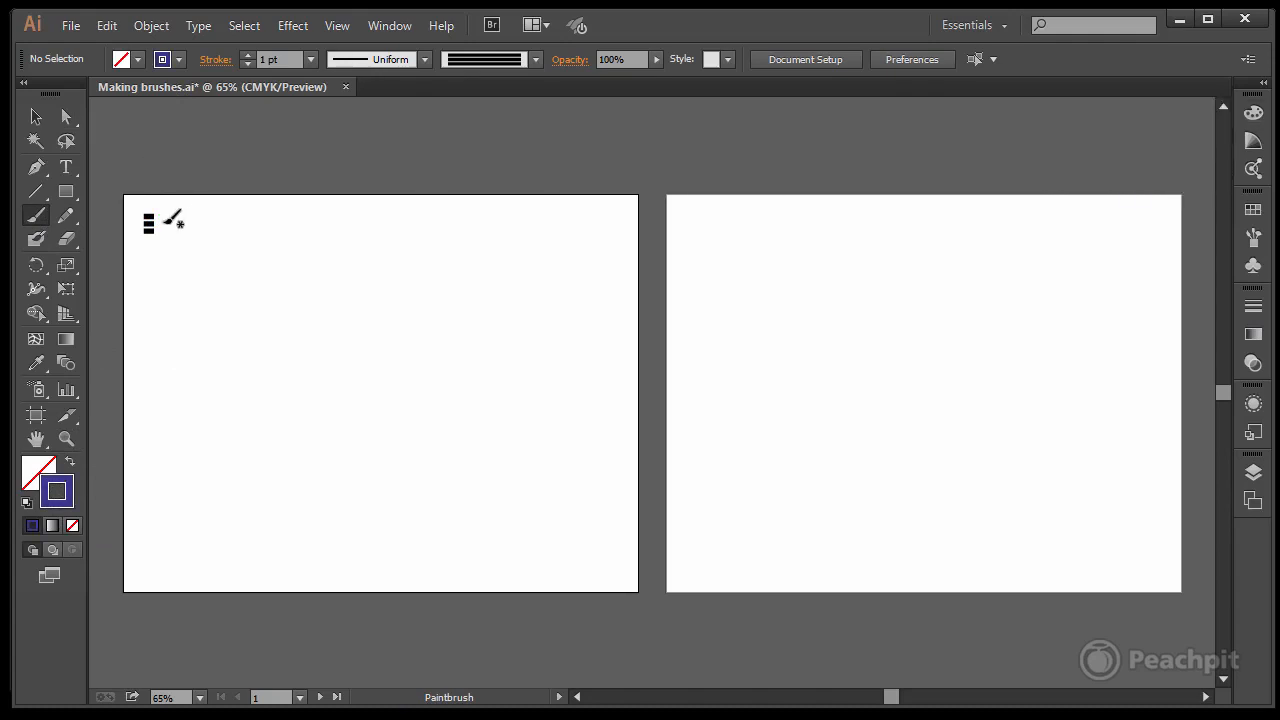
mouse_move(163, 226)
mouse_down()
mouse_move(308, 219)
mouse_move(363, 236)
mouse_move(531, 248)
mouse_up()
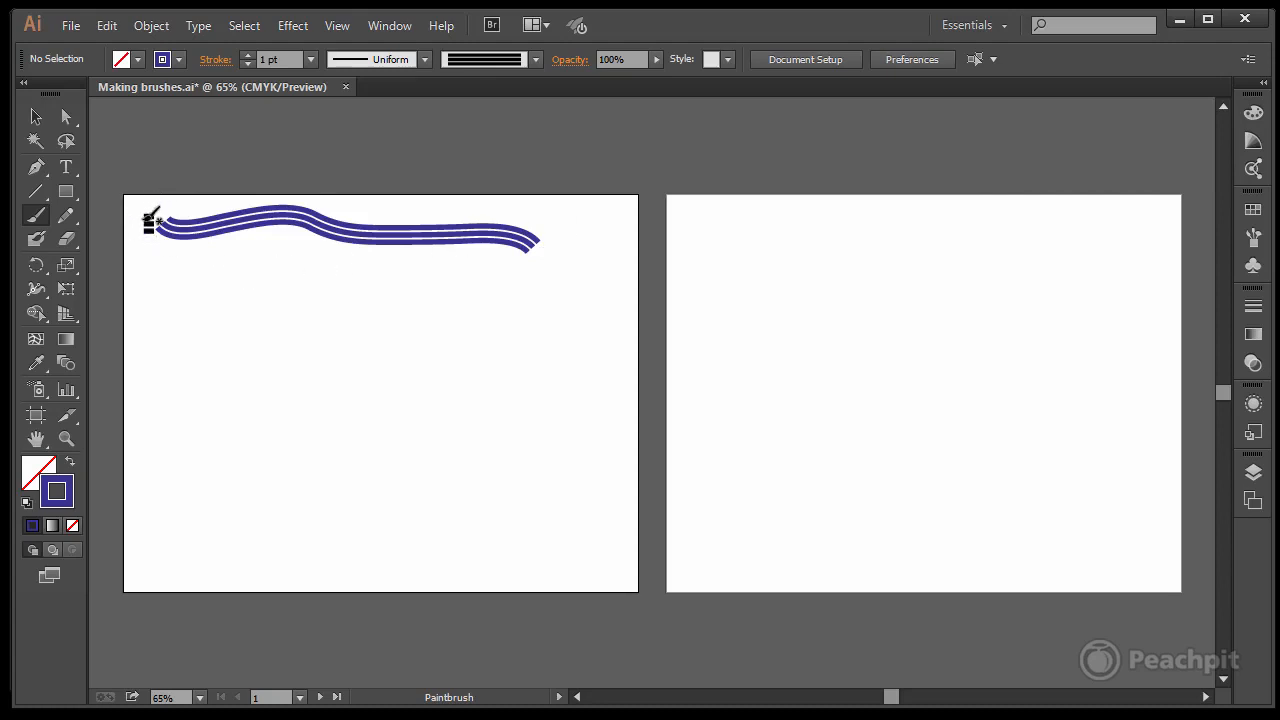
mouse_move(158, 262)
mouse_down()
mouse_move(307, 252)
mouse_move(510, 289)
mouse_up()
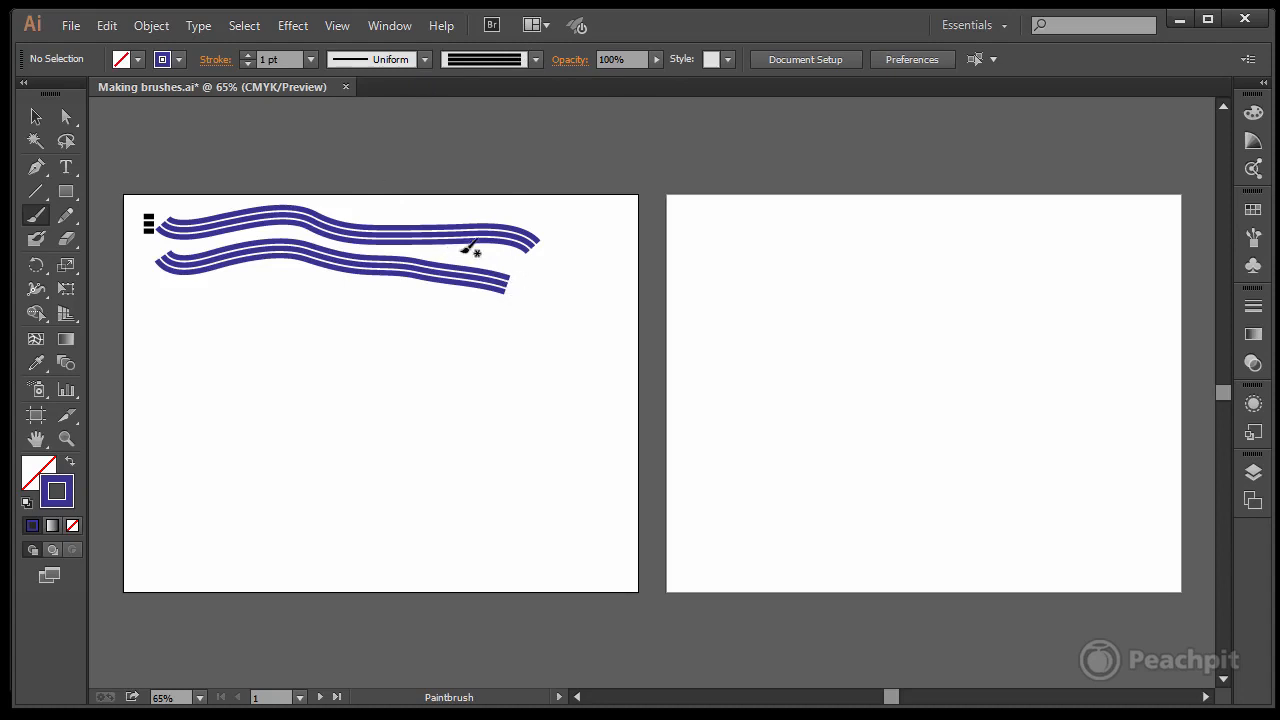
Set the stroke weight to 0.75 pt and paint the large letters A, B and C across the middle of the first artboard
click(311, 60)
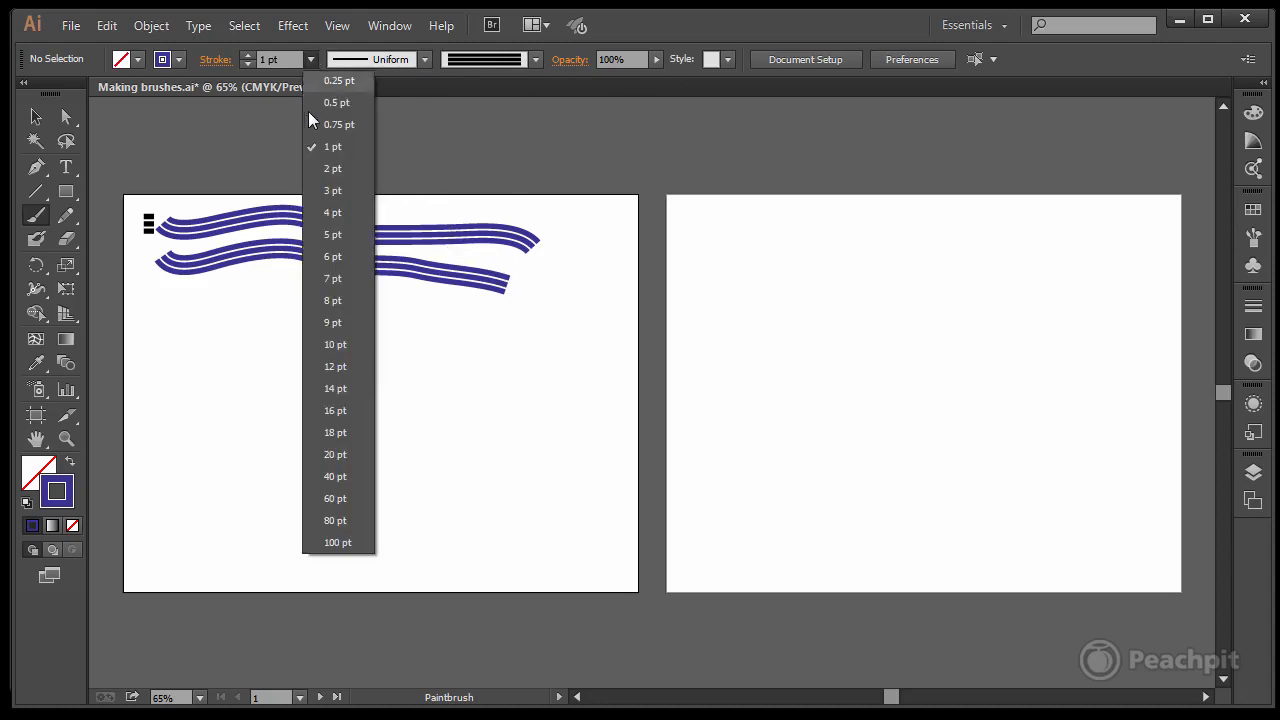
click(325, 125)
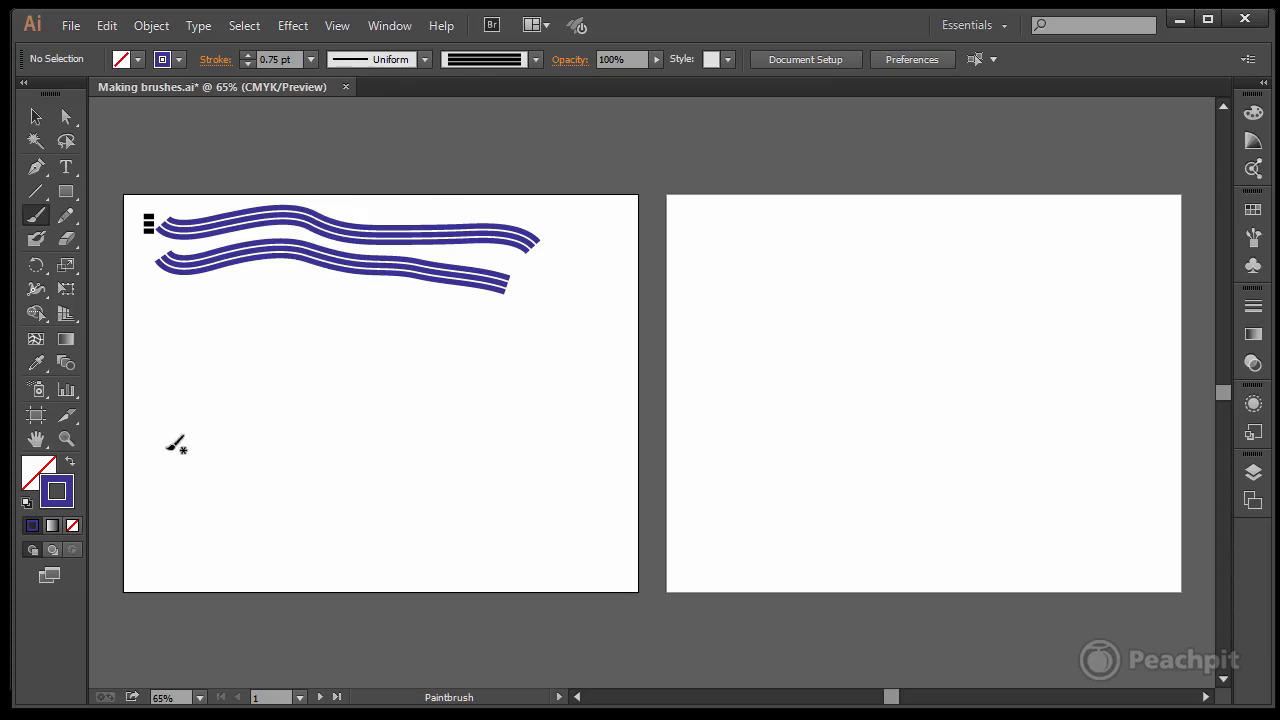
mouse_move(164, 489)
mouse_down()
mouse_move(193, 444)
mouse_move(207, 328)
mouse_move(259, 434)
mouse_move(341, 474)
mouse_up()
drag(146, 418, 293, 391)
mouse_move(397, 488)
mouse_down()
mouse_move(371, 319)
mouse_move(441, 322)
mouse_move(452, 366)
mouse_move(390, 393)
mouse_move(481, 409)
mouse_move(482, 446)
mouse_move(420, 472)
mouse_move(360, 465)
mouse_up()
mouse_move(563, 342)
mouse_down()
mouse_move(535, 318)
mouse_move(506, 368)
mouse_move(542, 440)
mouse_move(610, 348)
mouse_up()
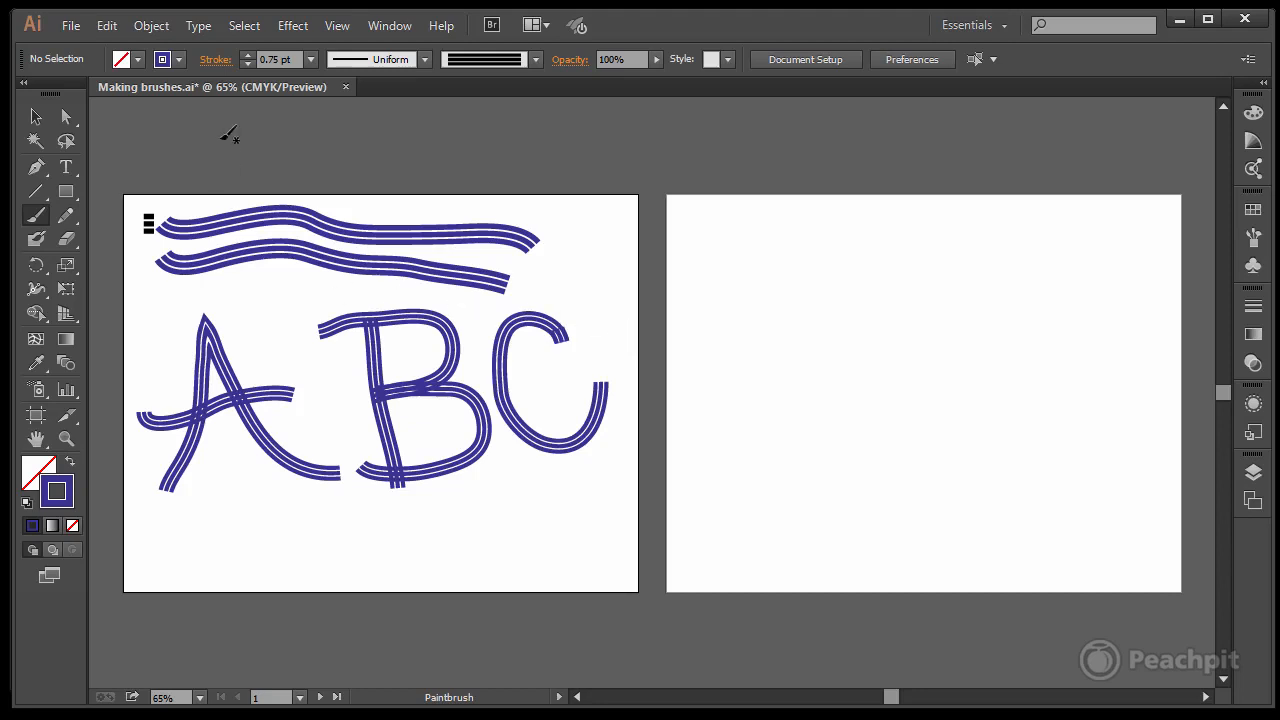
Change the stroke color to magenta and paint a long wavy line beneath the ABC letters
click(179, 60)
click(139, 95)
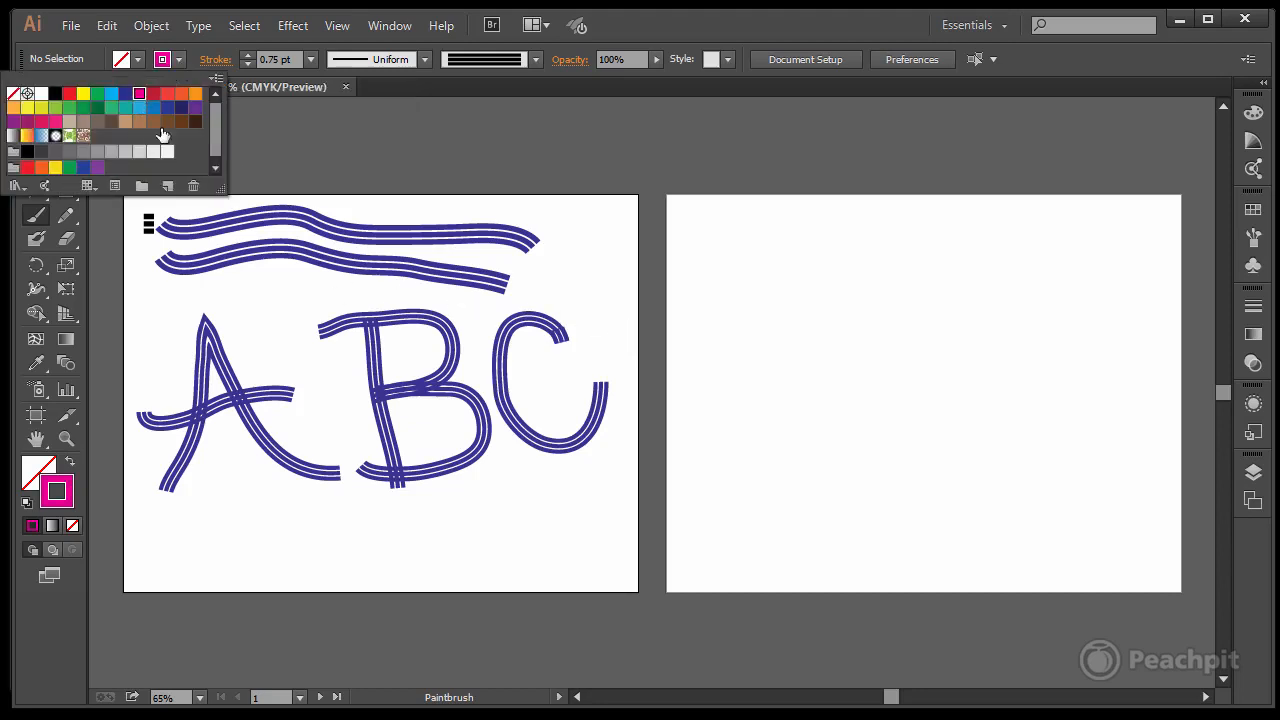
click(523, 80)
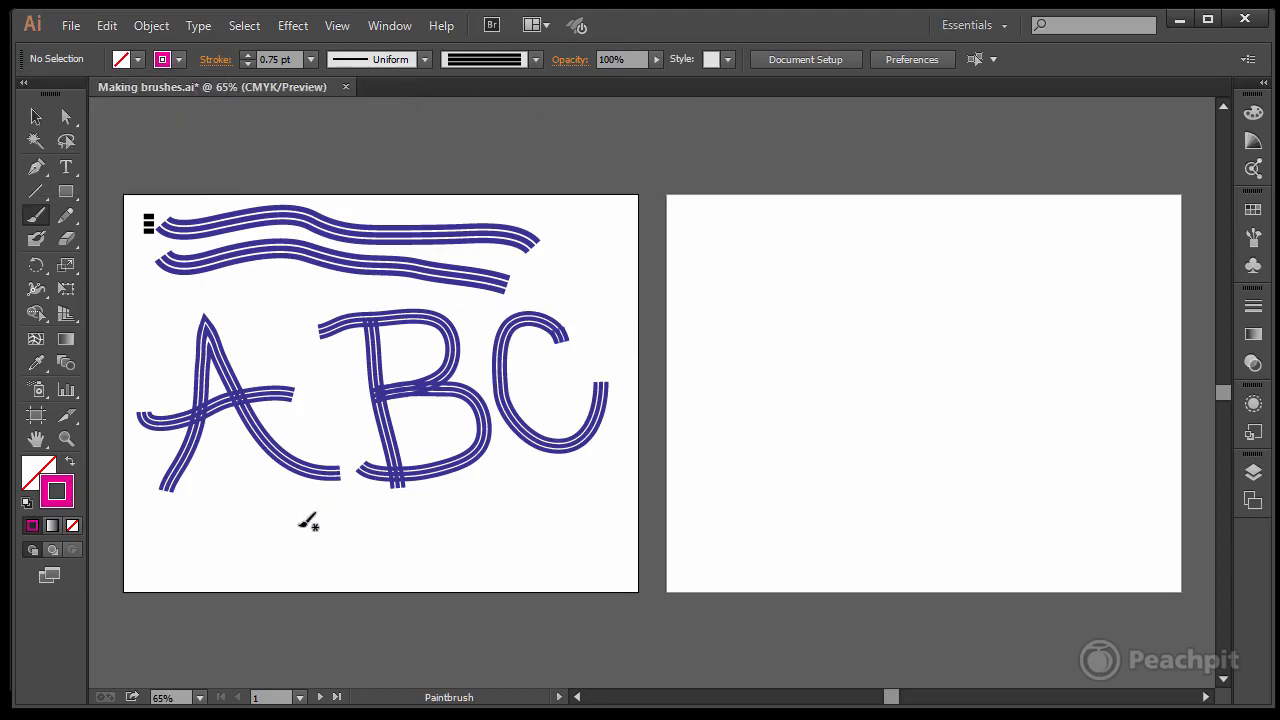
mouse_move(190, 557)
mouse_down()
mouse_move(291, 537)
mouse_move(375, 562)
mouse_move(464, 515)
mouse_move(570, 541)
mouse_up()
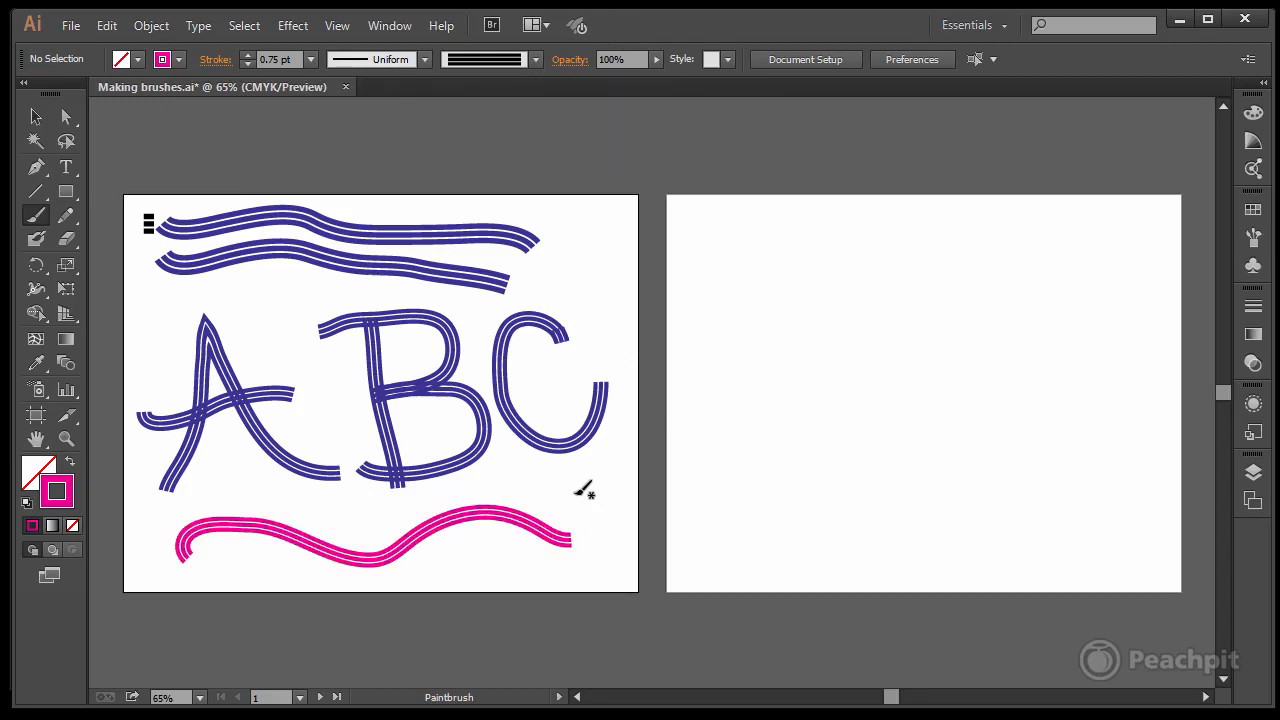
Select across all the painted strokes with Direct Selection to examine their underlying paths, and deselect them
click(66, 117)
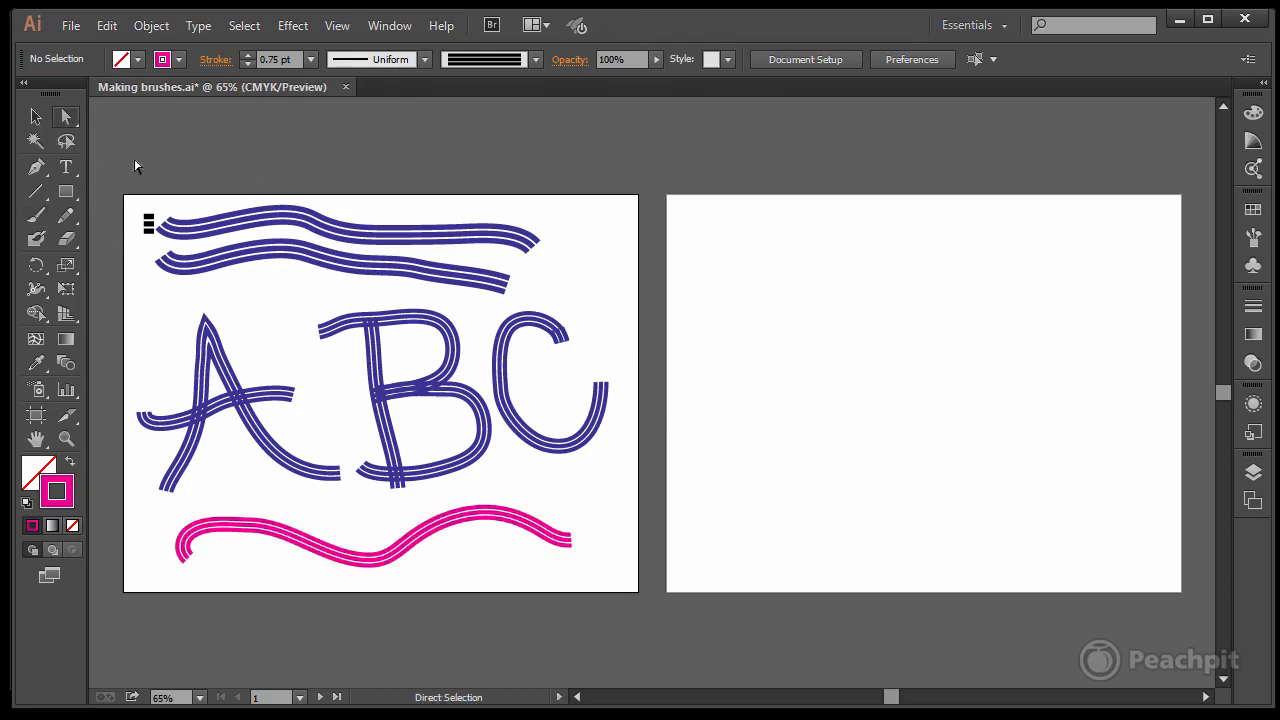
mouse_move(180, 168)
mouse_down()
mouse_move(494, 583)
mouse_move(545, 607)
mouse_up()
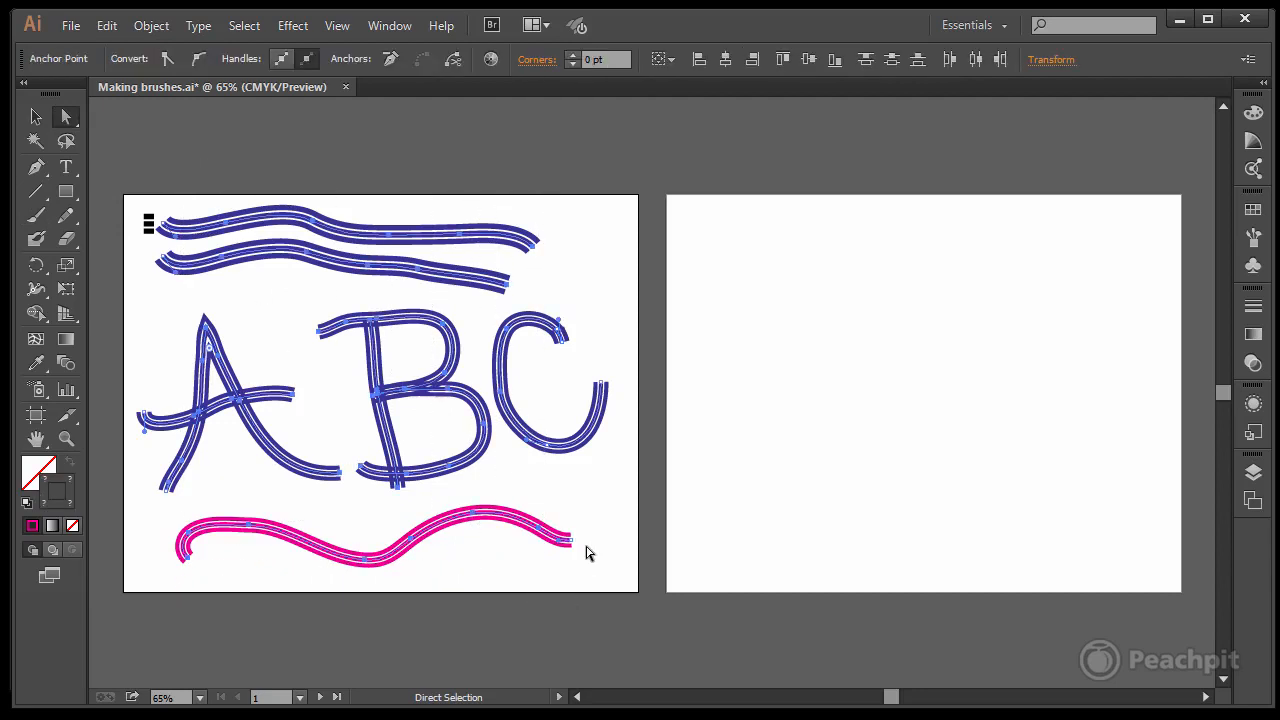
click(587, 551)
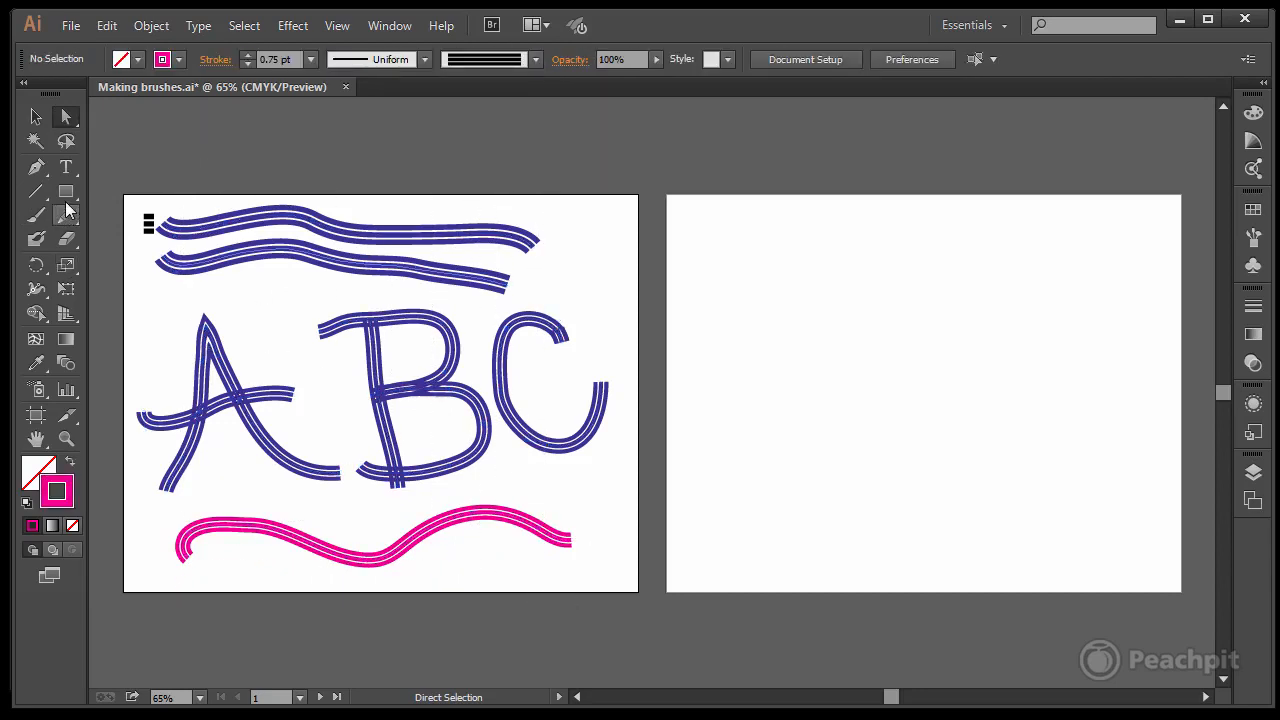
Draw a small circle with the Ellipse tool near the second artboard's upper-left corner and give it a light gray stroke
drag(66, 191, 126, 237)
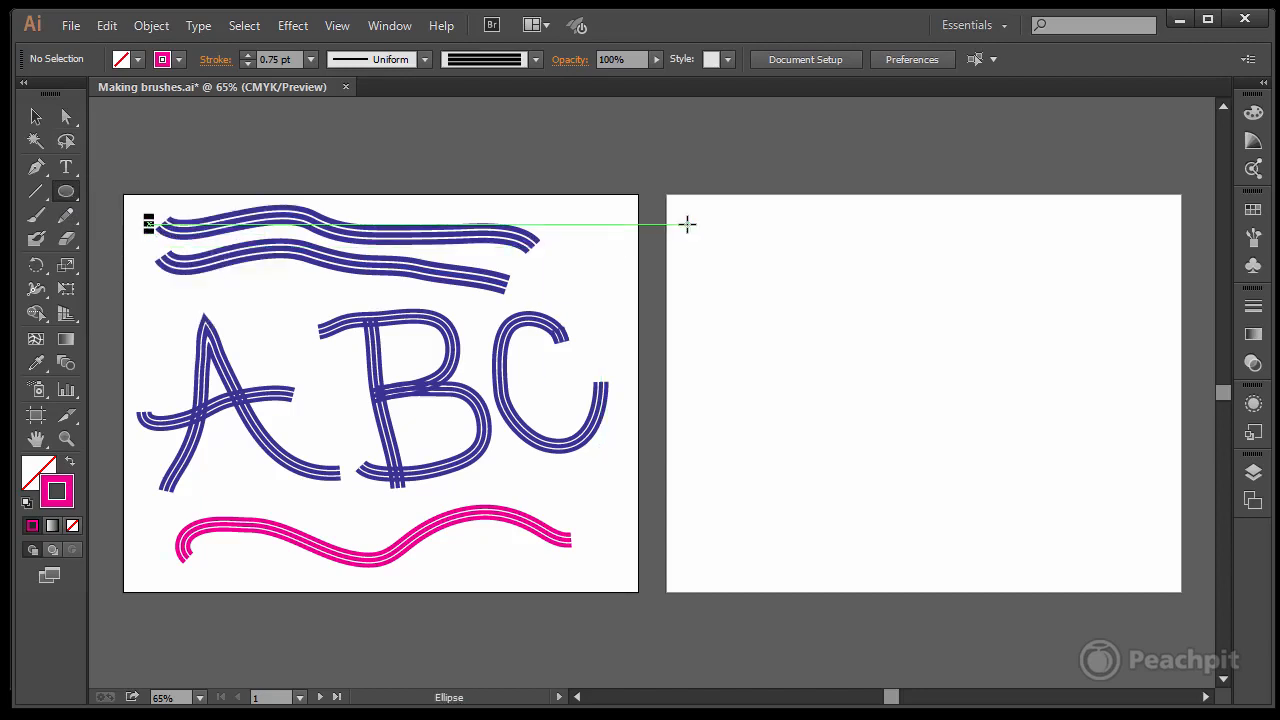
drag(687, 224, 743, 261)
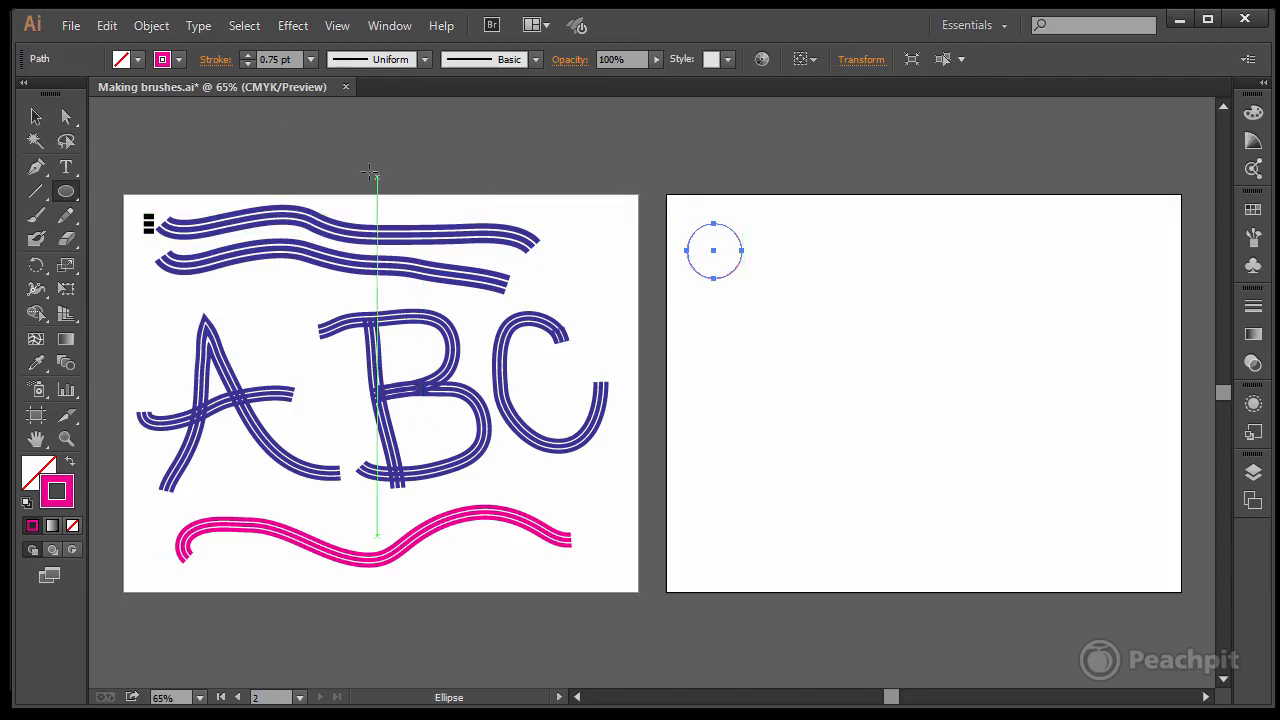
click(178, 59)
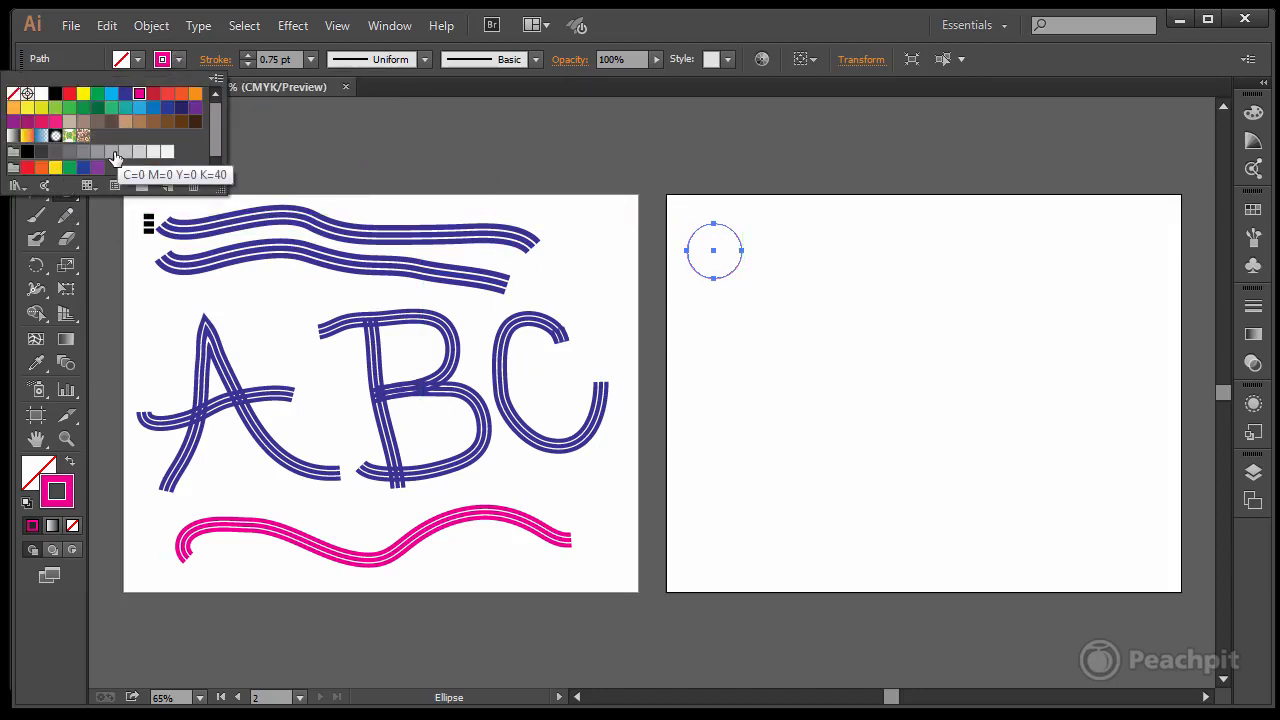
click(113, 153)
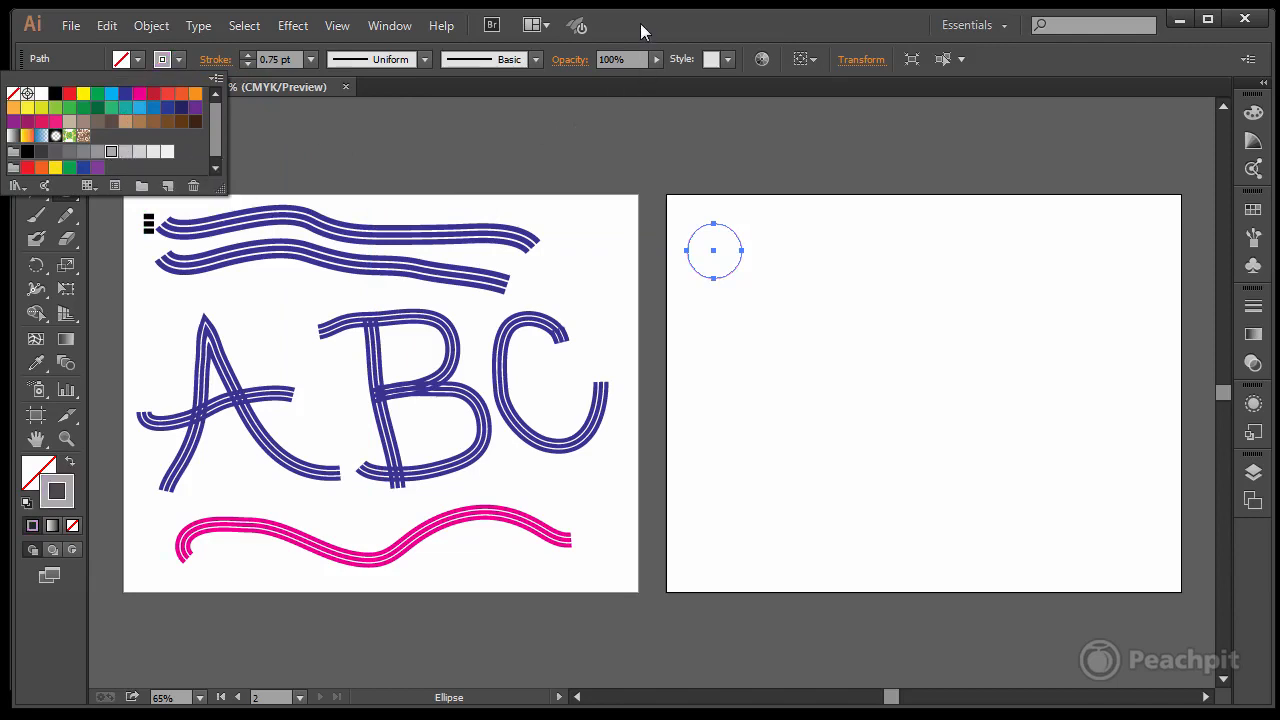
Fill the circle with a very light gray, paler than its outline
click(66, 438)
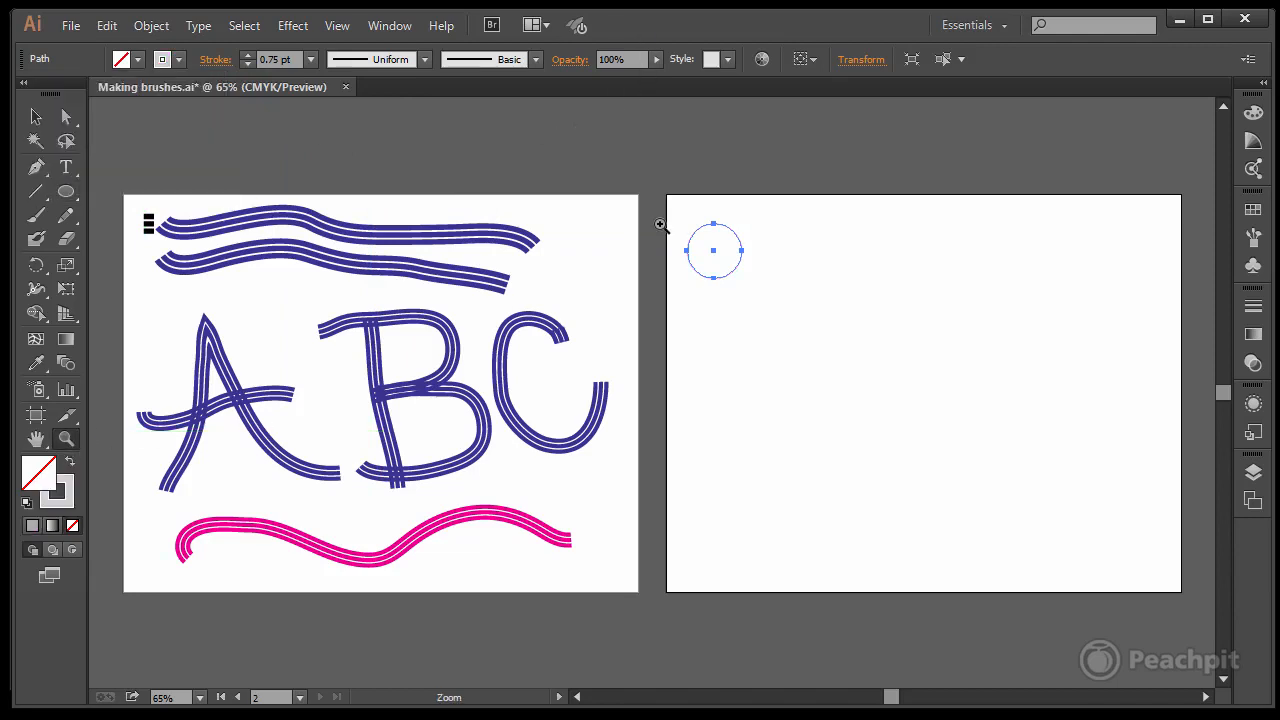
drag(668, 214, 776, 310)
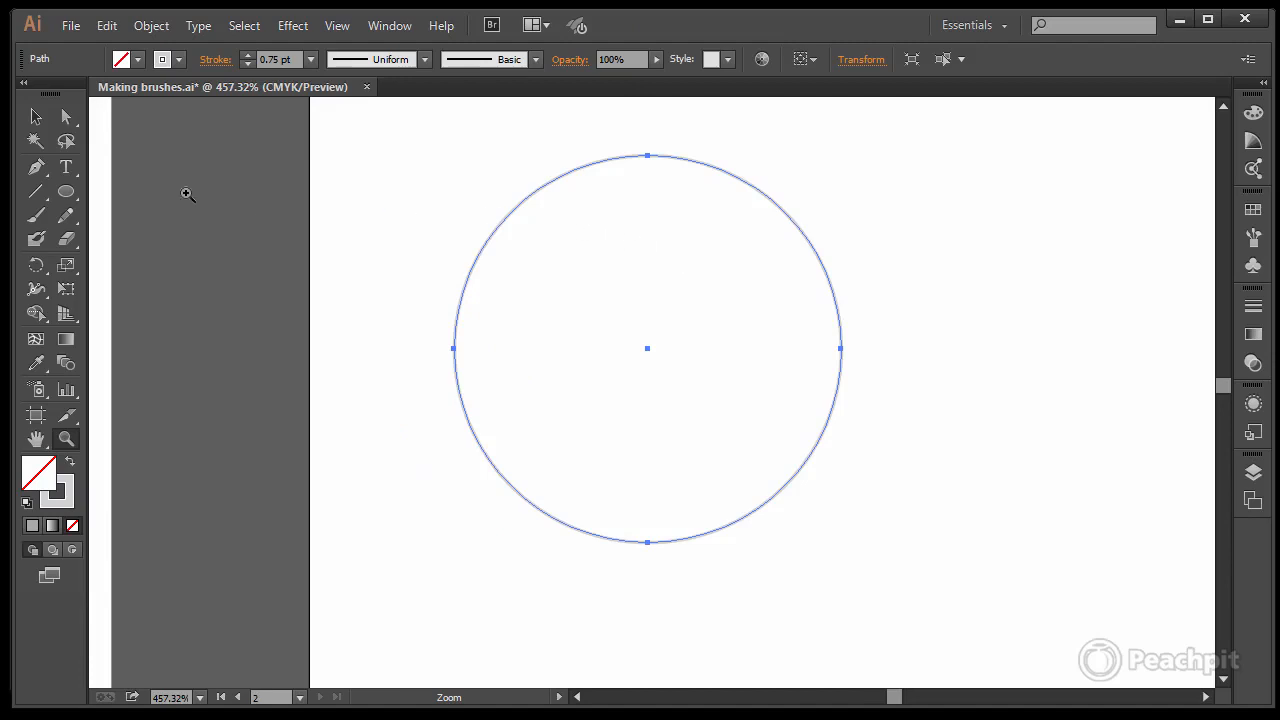
click(138, 59)
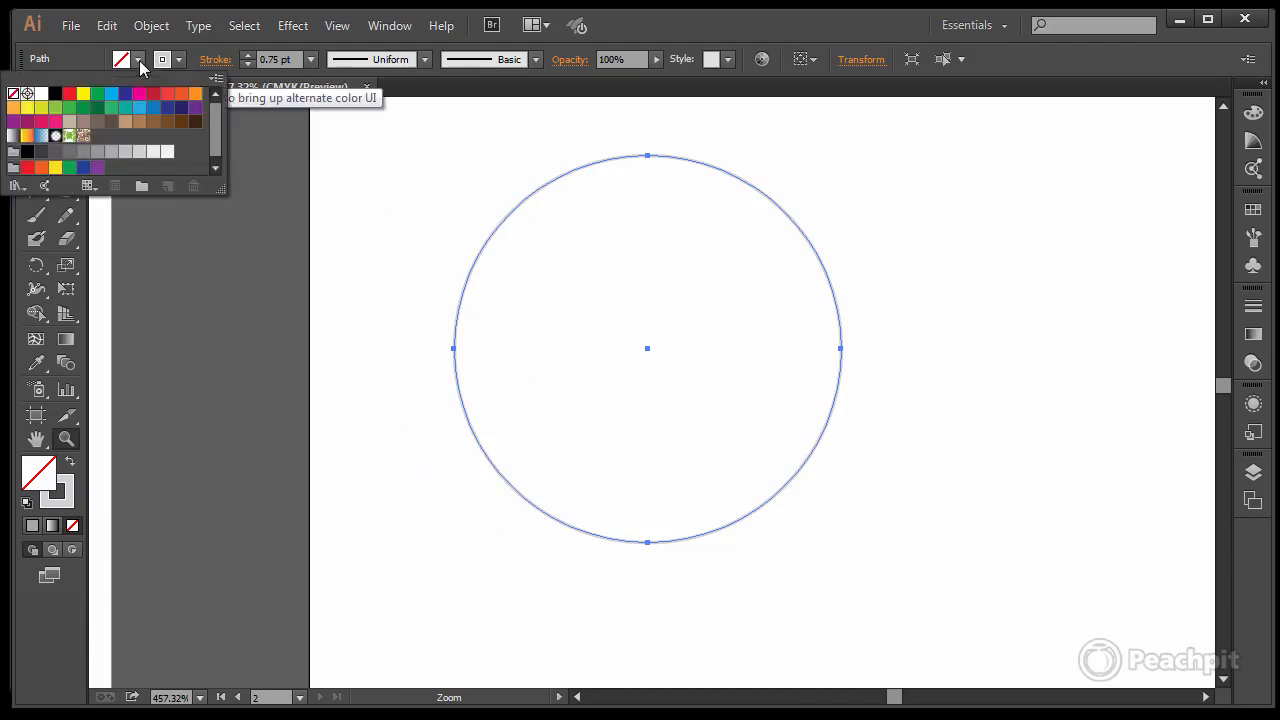
click(125, 151)
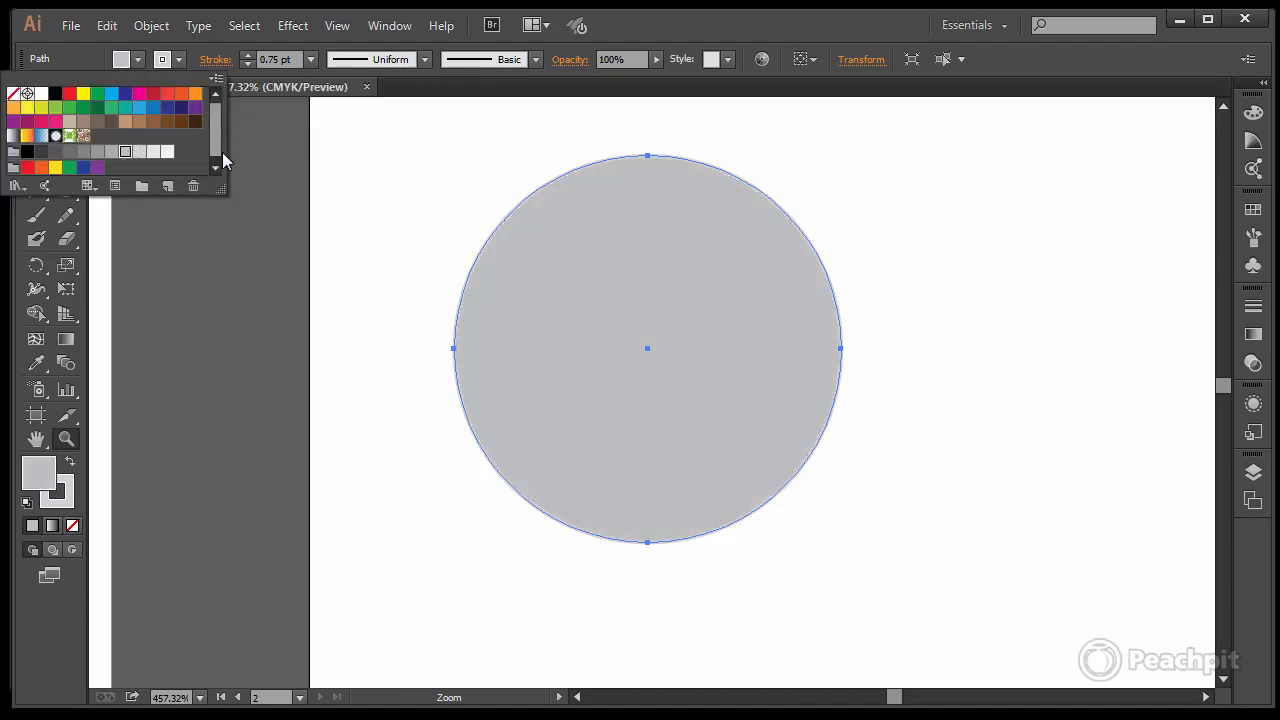
click(152, 154)
click(613, 32)
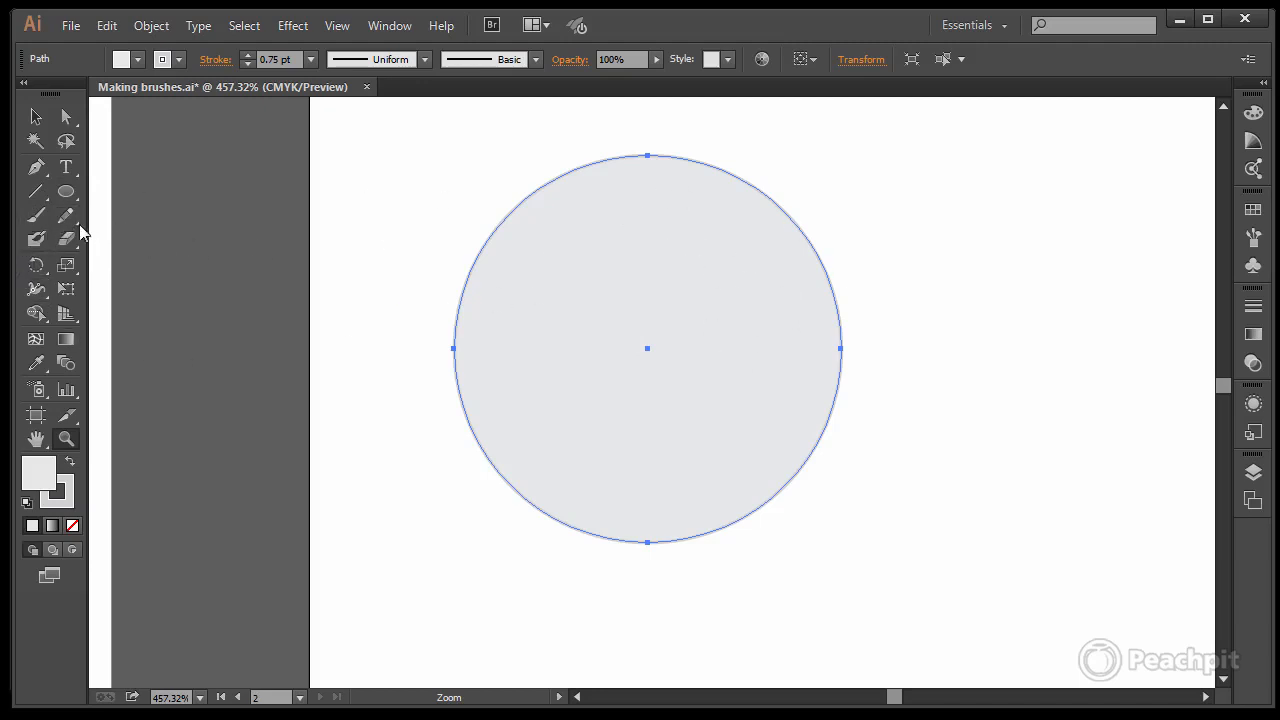
Deselect the circle and draw a closed crescent highlight inside its upper part with the Pencil tool
click(66, 116)
click(335, 224)
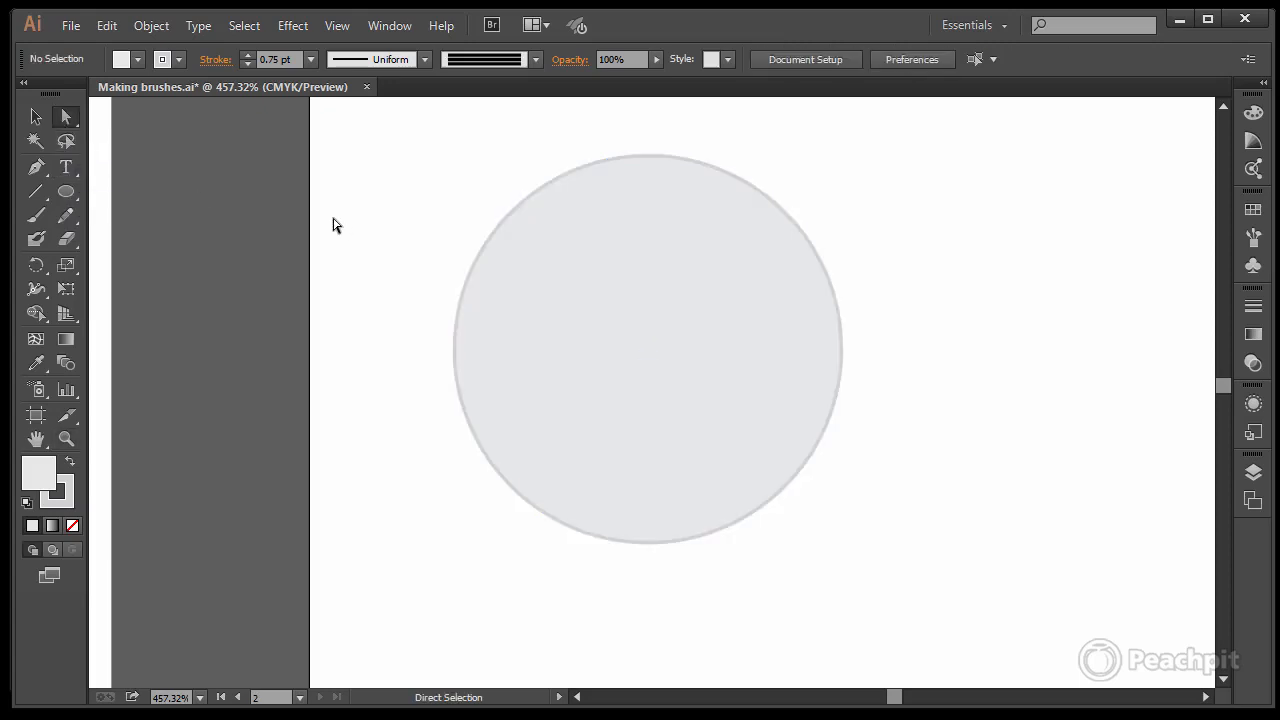
click(66, 215)
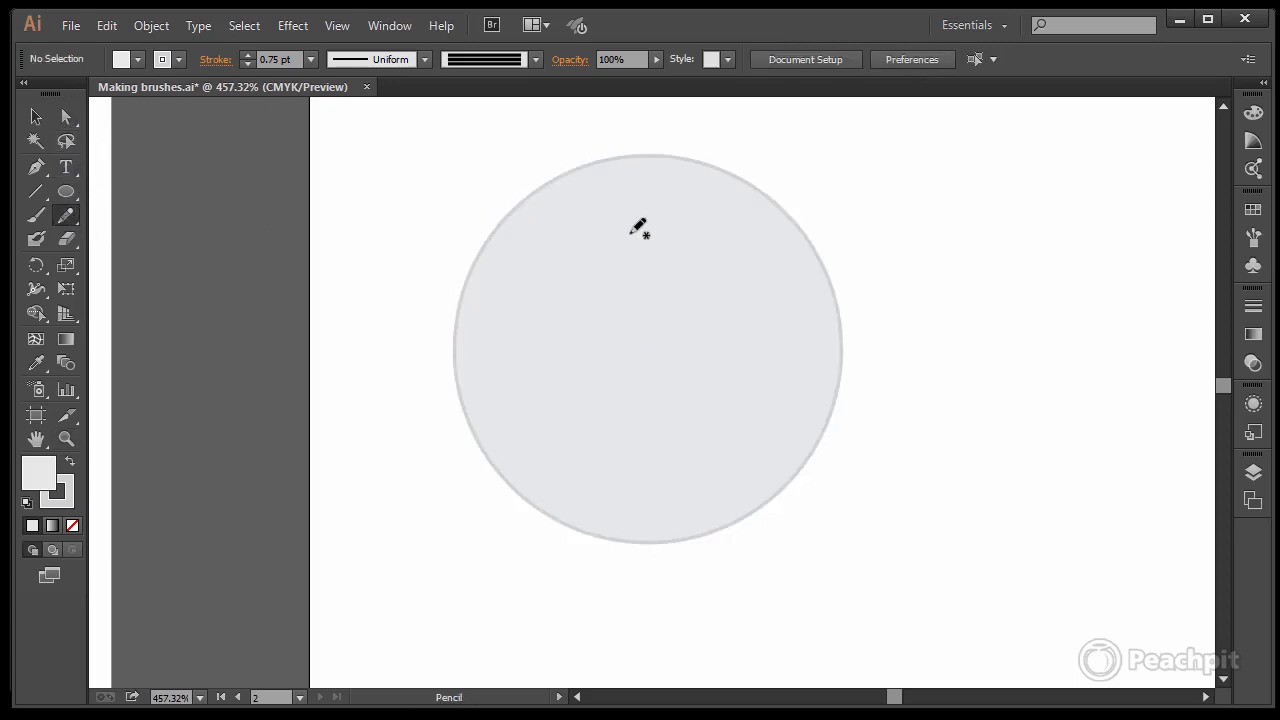
mouse_move(625, 233)
mouse_down()
mouse_move(680, 241)
mouse_move(703, 264)
mouse_move(730, 327)
mouse_move(729, 259)
mouse_move(709, 224)
mouse_move(663, 205)
mouse_move(605, 211)
mouse_move(563, 230)
mouse_move(551, 254)
mouse_move(645, 234)
mouse_up()
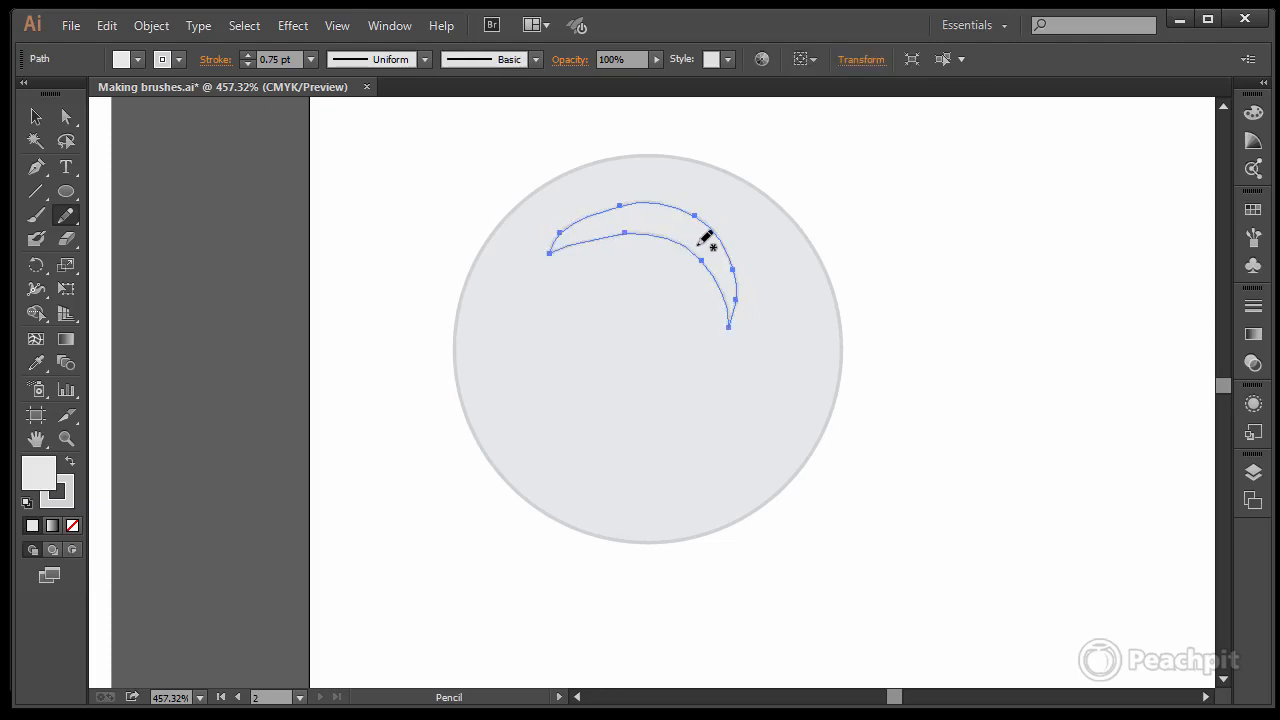
Fill the crescent with the palest gray swatch, remove its stroke, and deselect it
click(138, 59)
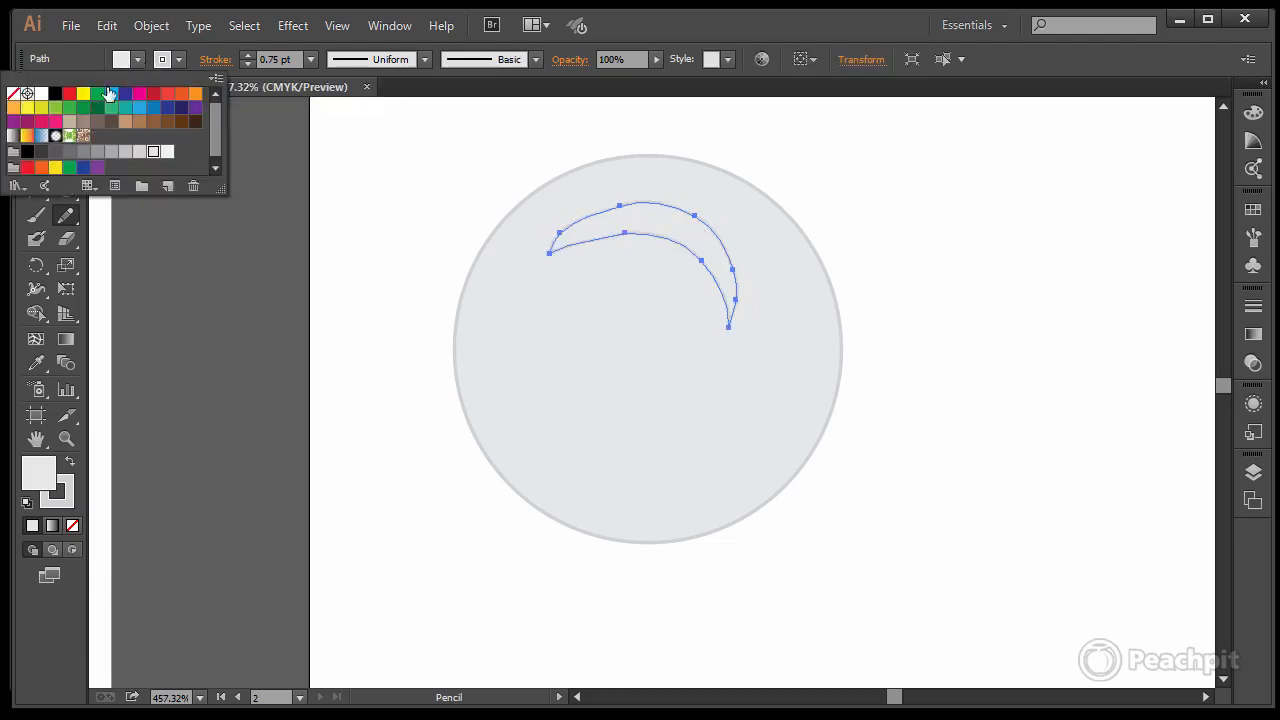
click(168, 152)
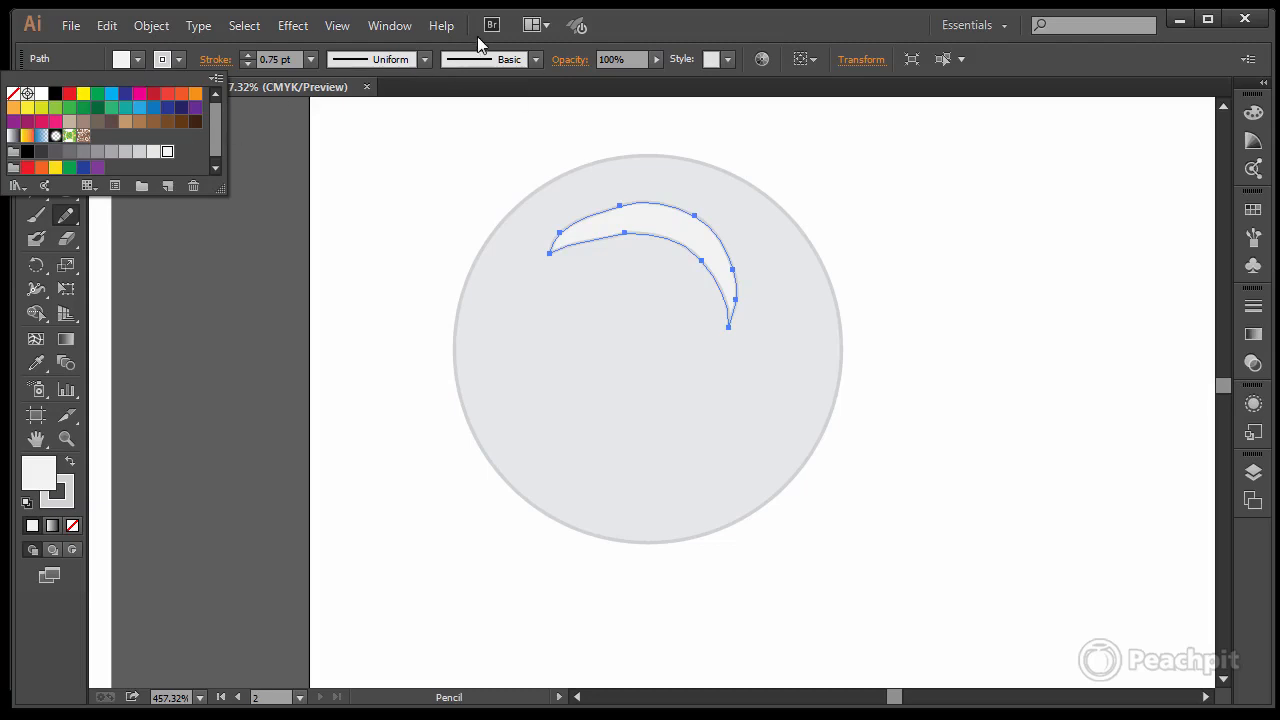
click(697, 36)
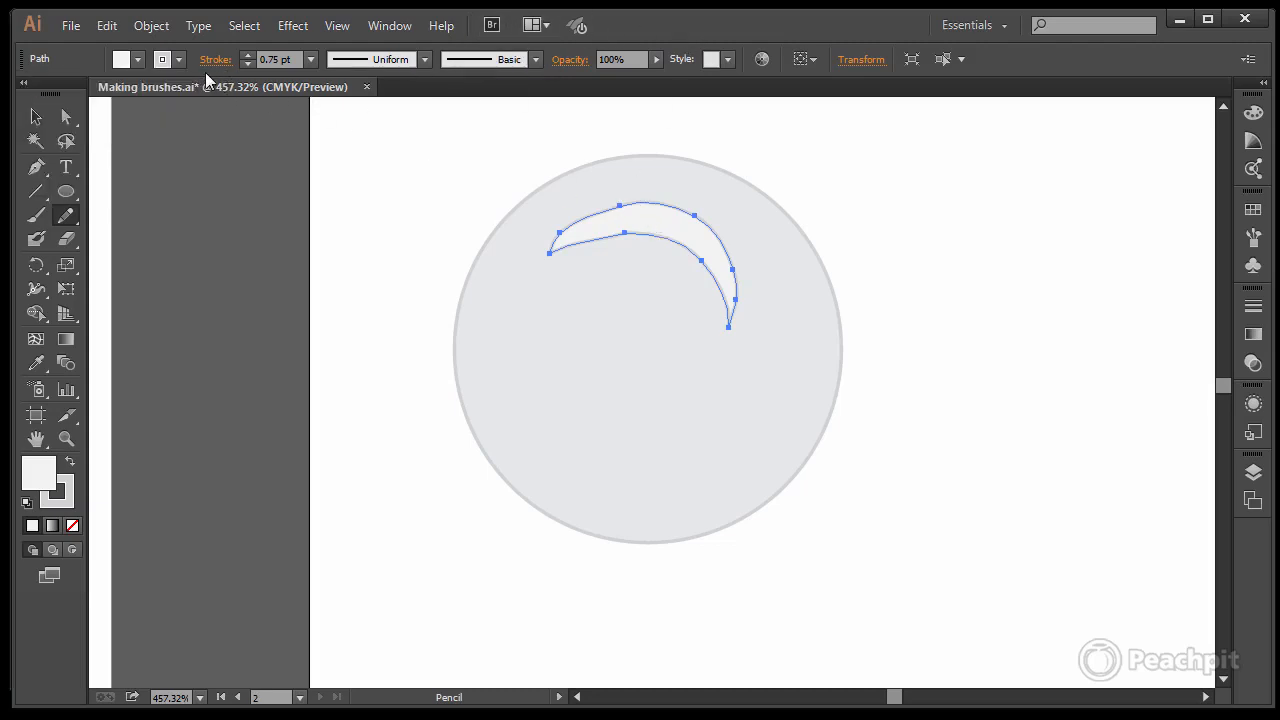
click(179, 60)
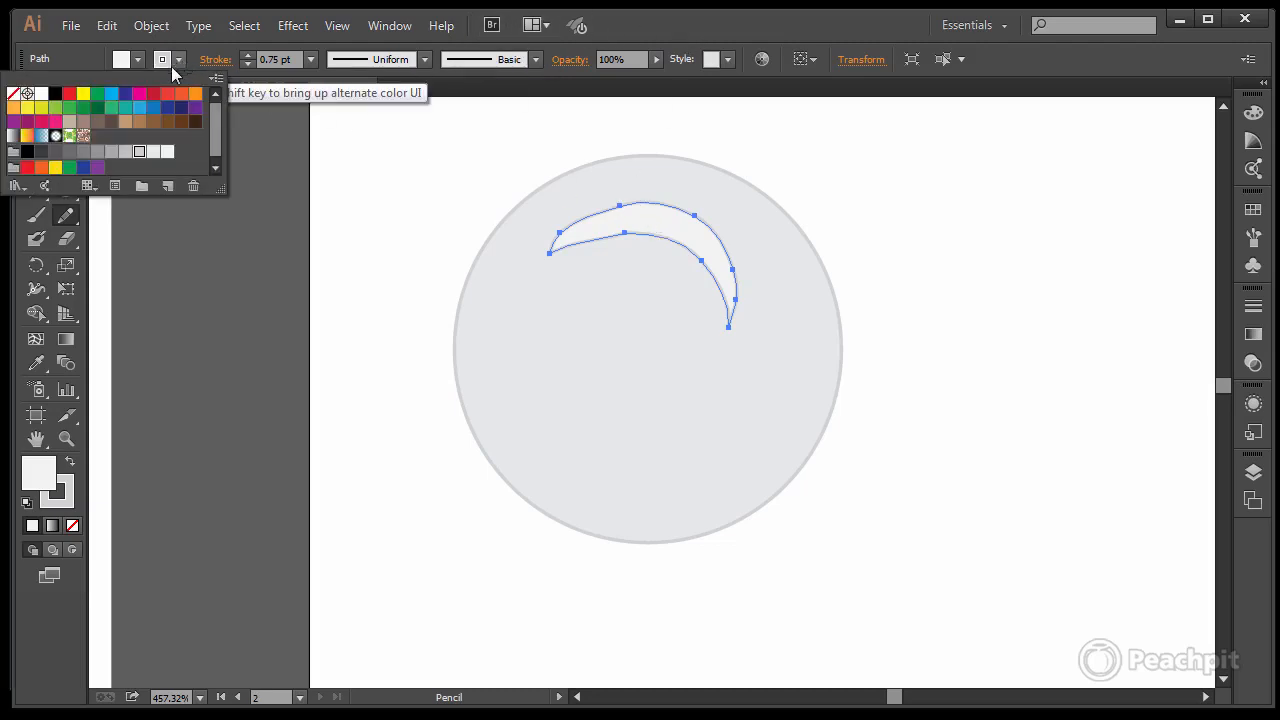
click(13, 94)
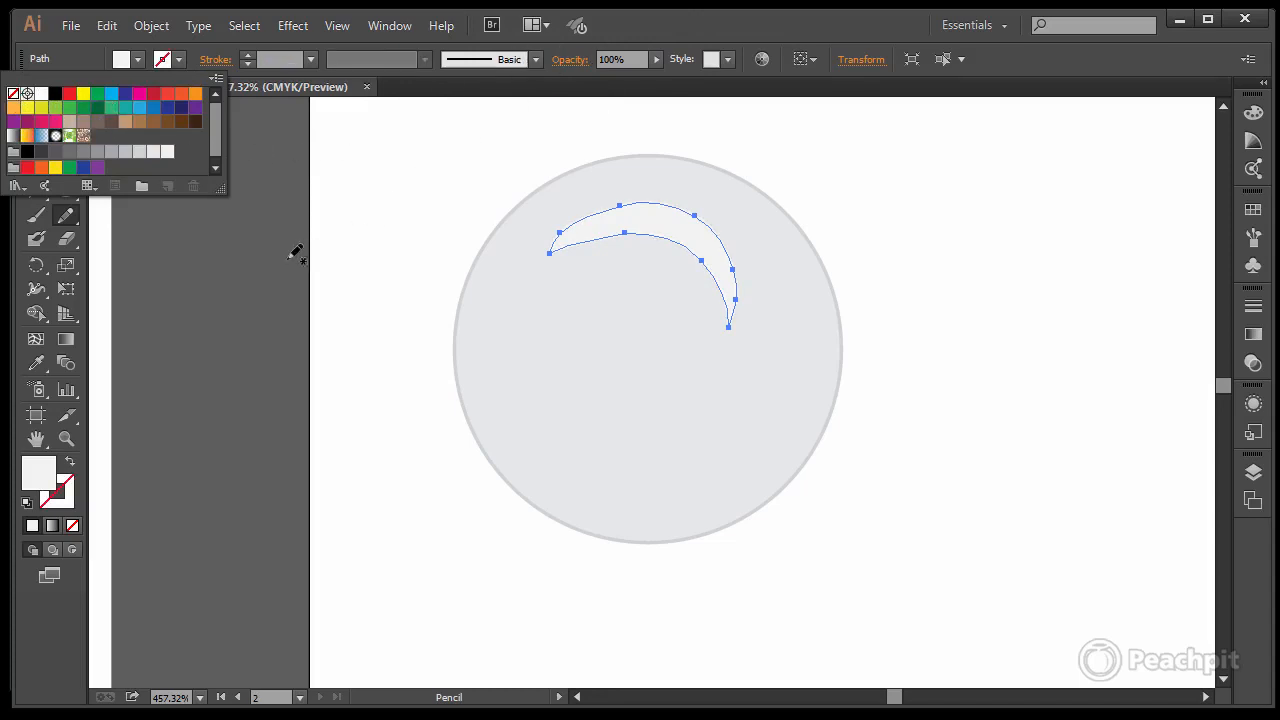
key(Escape)
key(v)
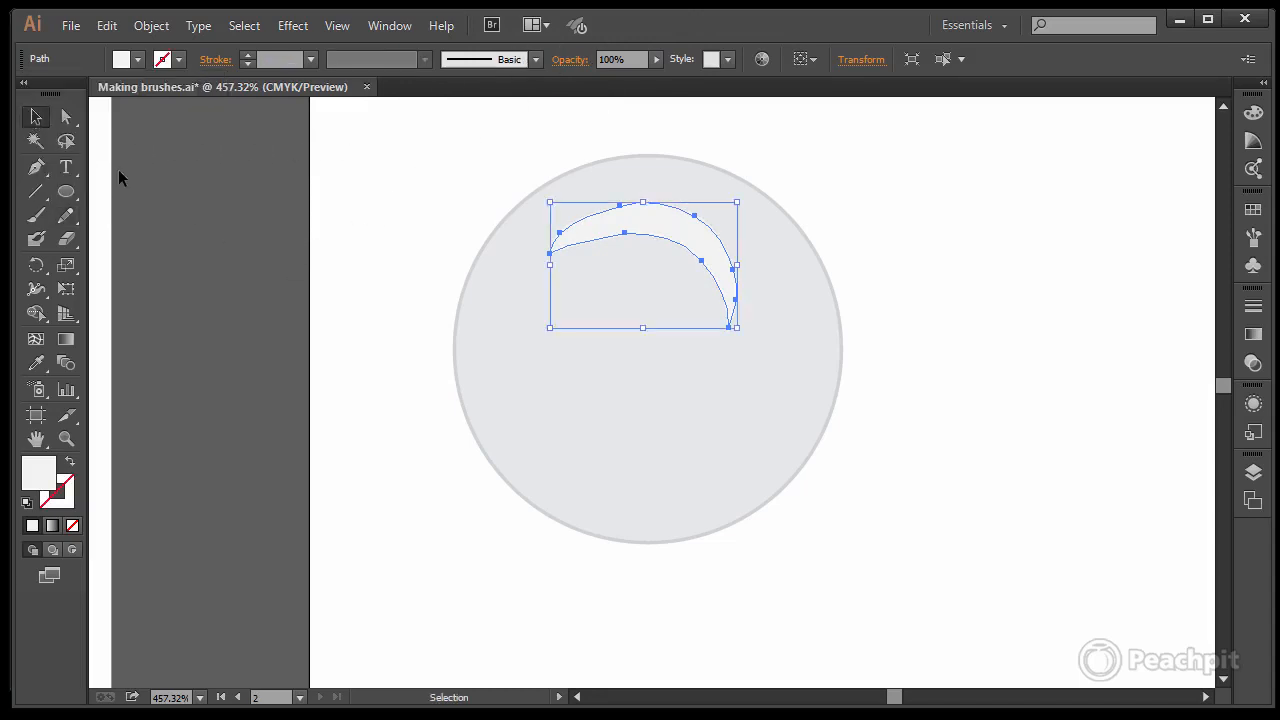
click(213, 184)
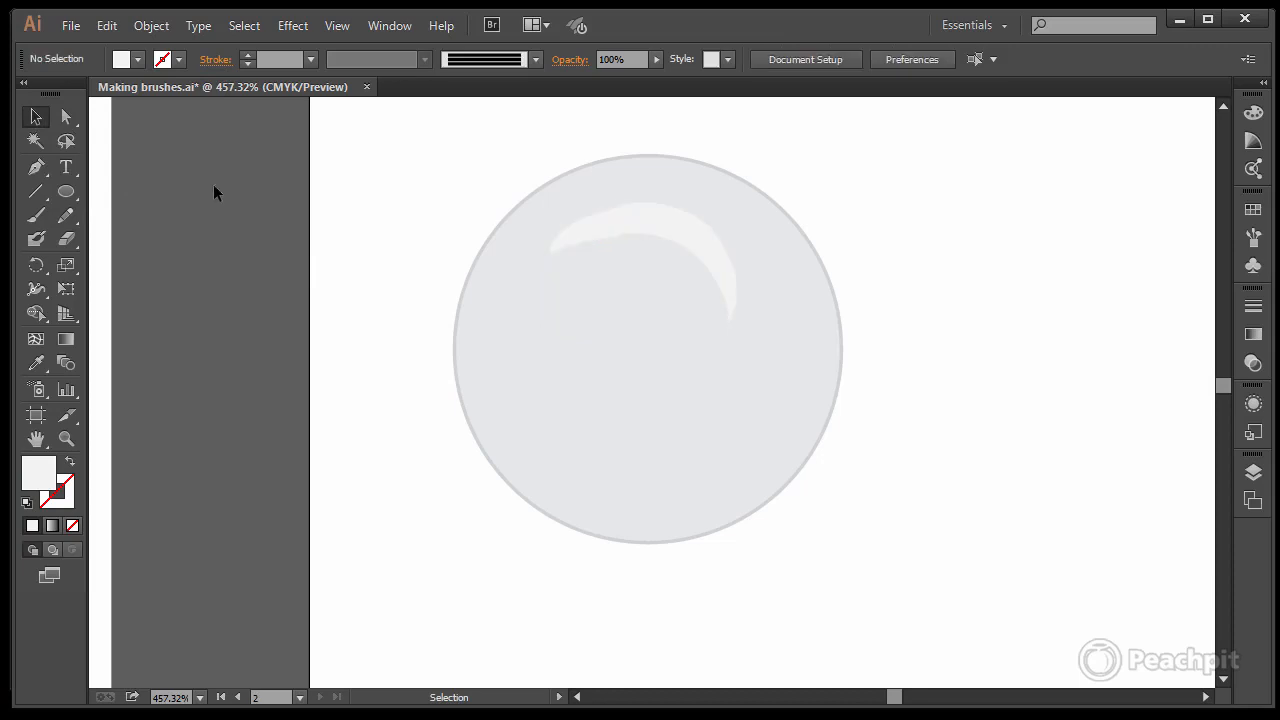
Rotate the crescent highlight slightly clockwise and move it toward the circle's upper-right edge
click(637, 221)
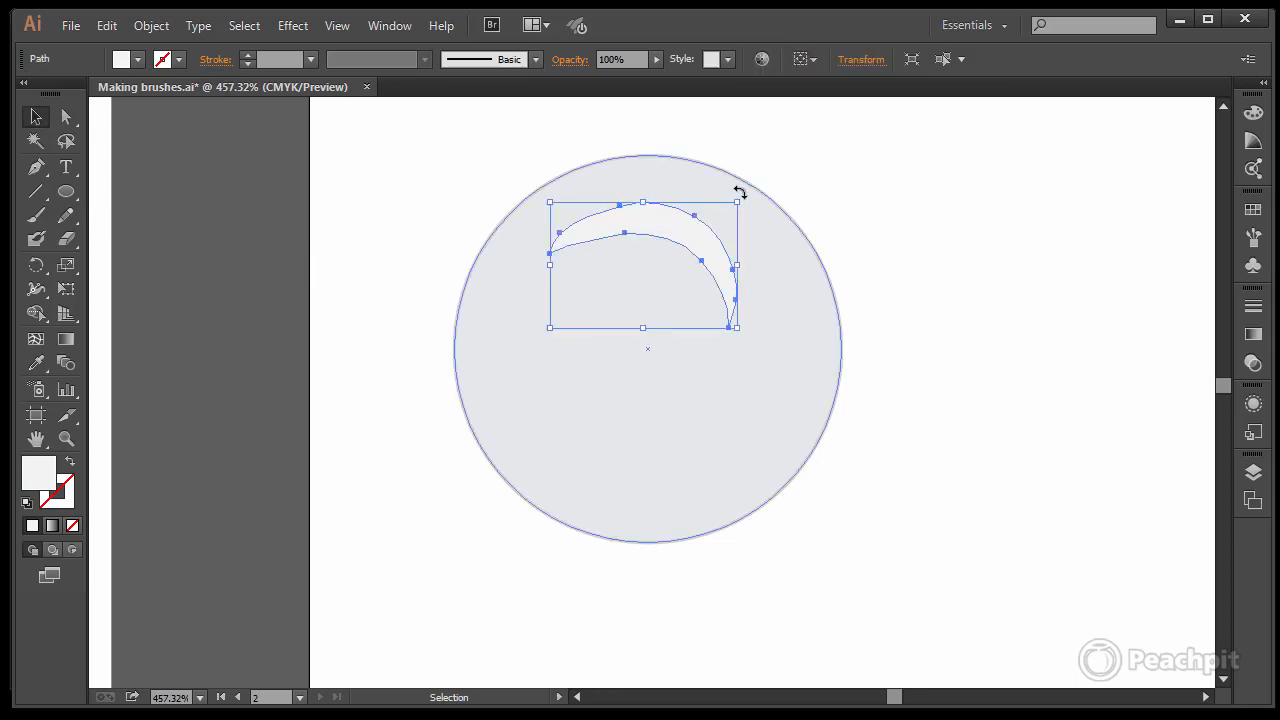
drag(740, 191, 774, 231)
drag(686, 243, 770, 248)
click(889, 255)
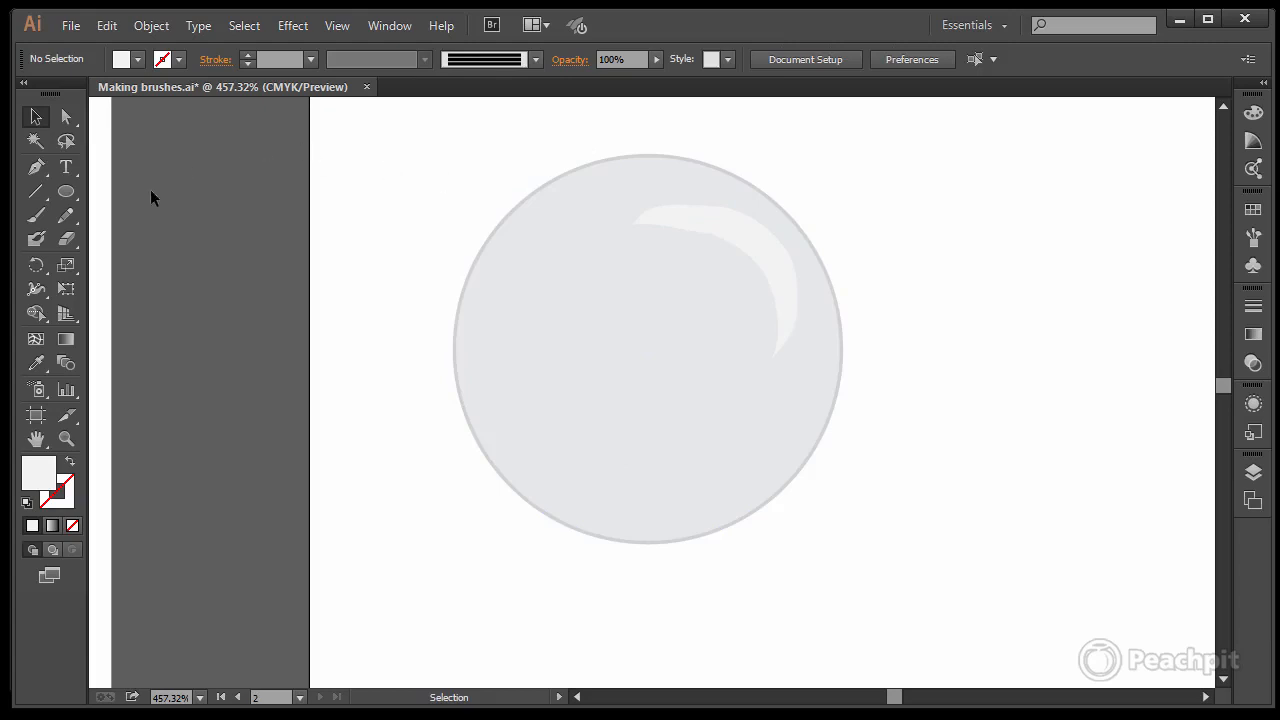
Select the circle together with its highlight and scale both down proportionally to a tiny bead
drag(548, 222, 895, 608)
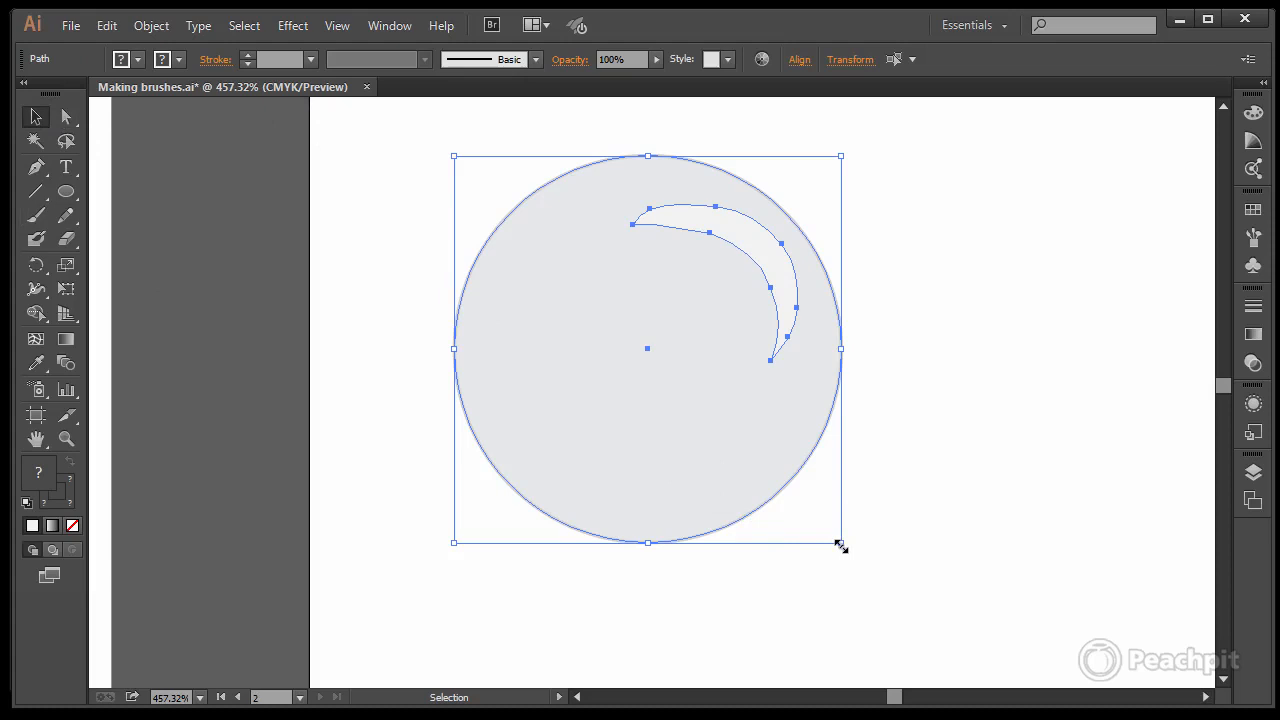
drag(840, 545, 510, 288)
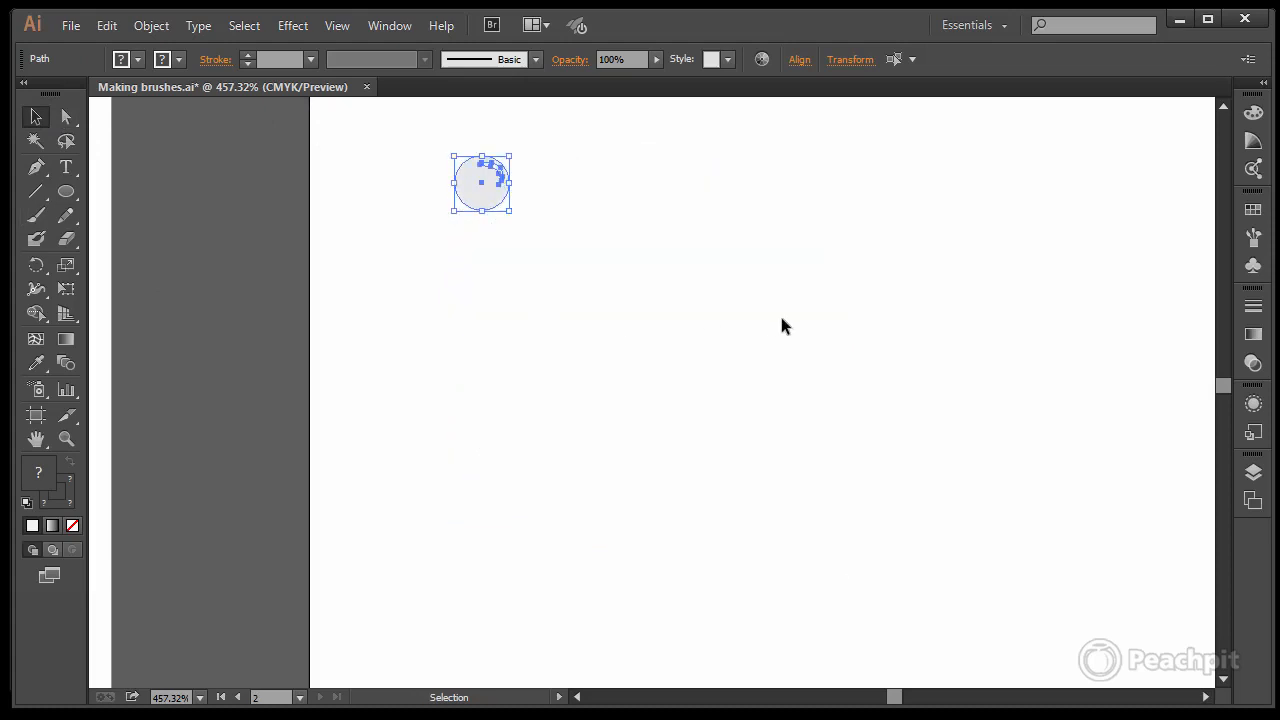
Create a pattern brush from the selected bead, with Tints colorization and the Add space to fit option
click(1253, 240)
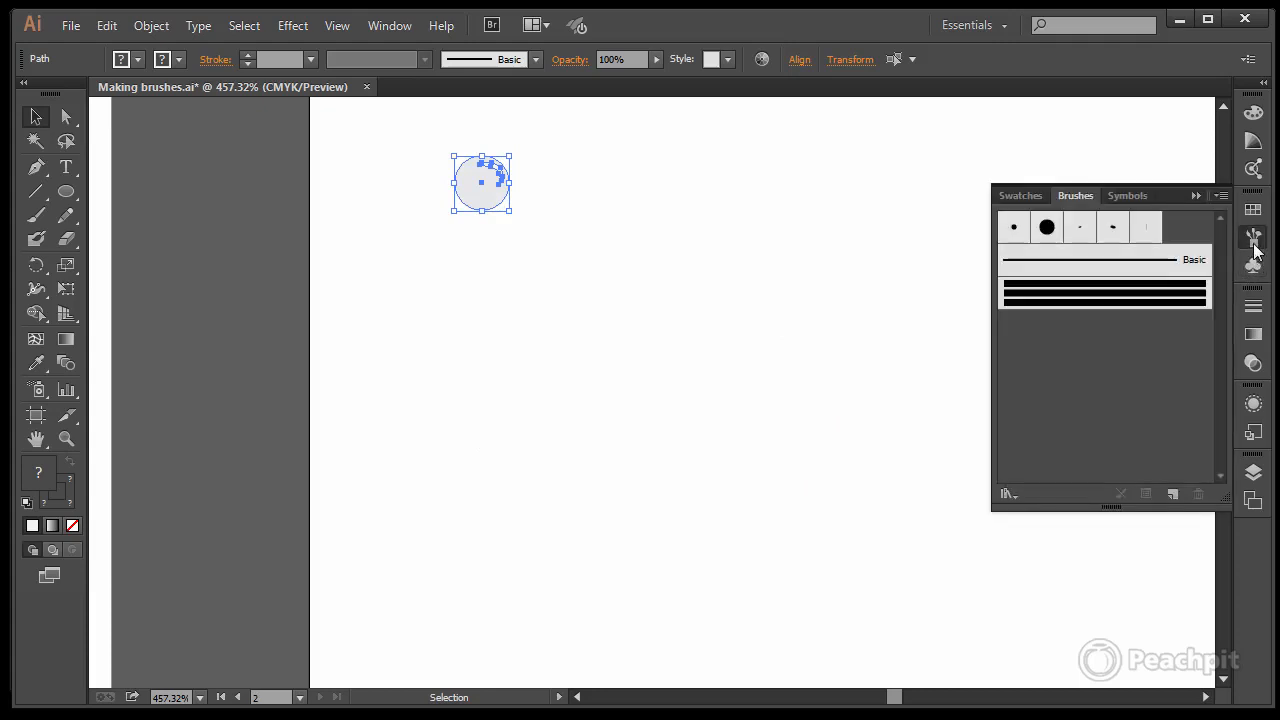
click(1172, 492)
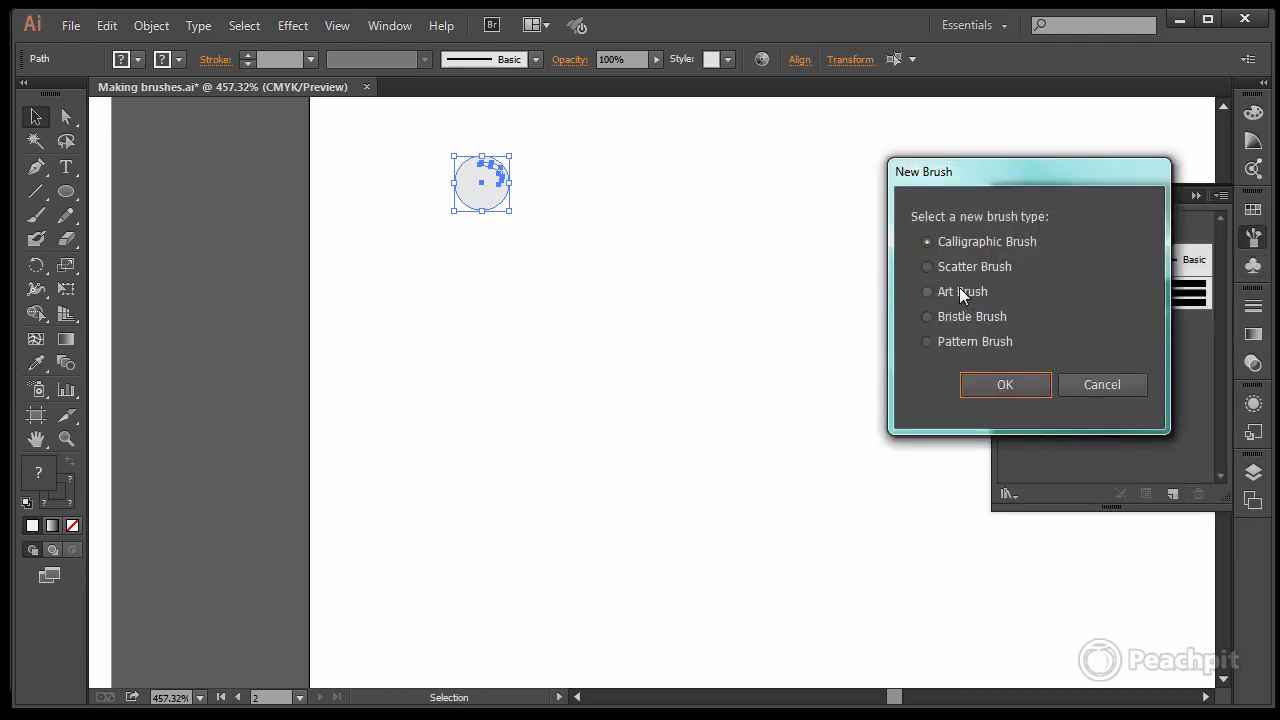
click(959, 344)
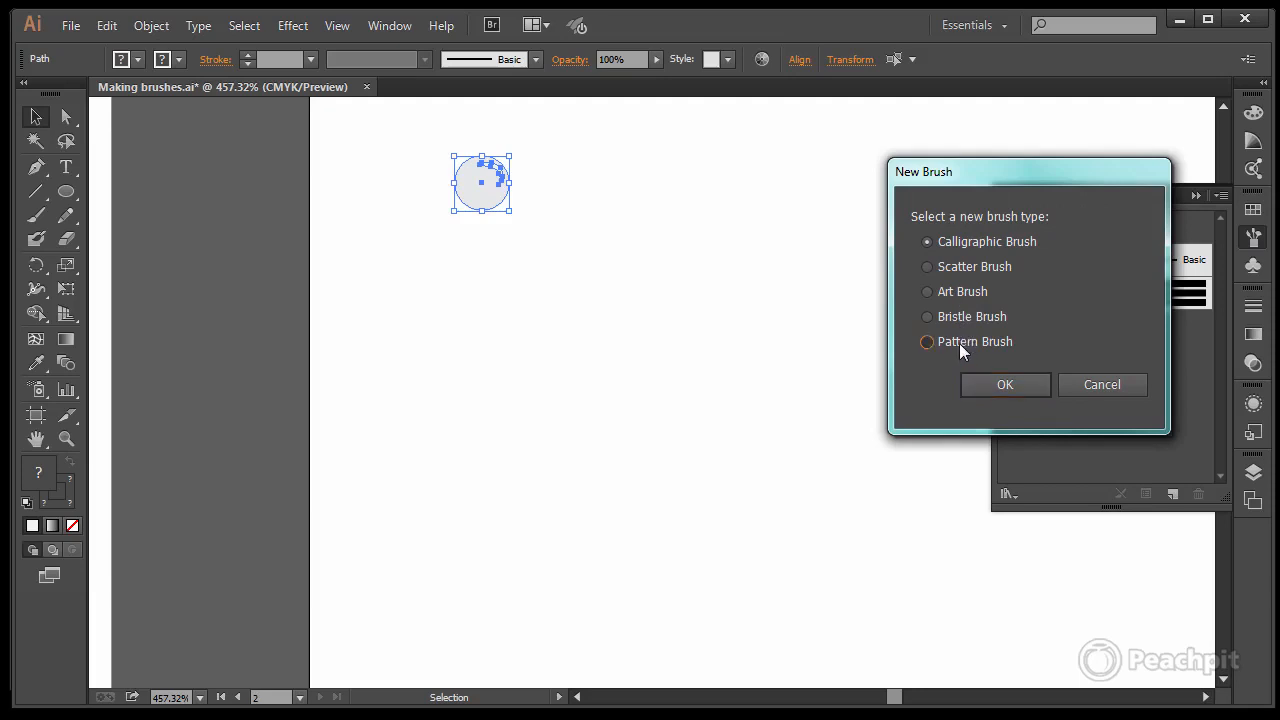
click(1004, 384)
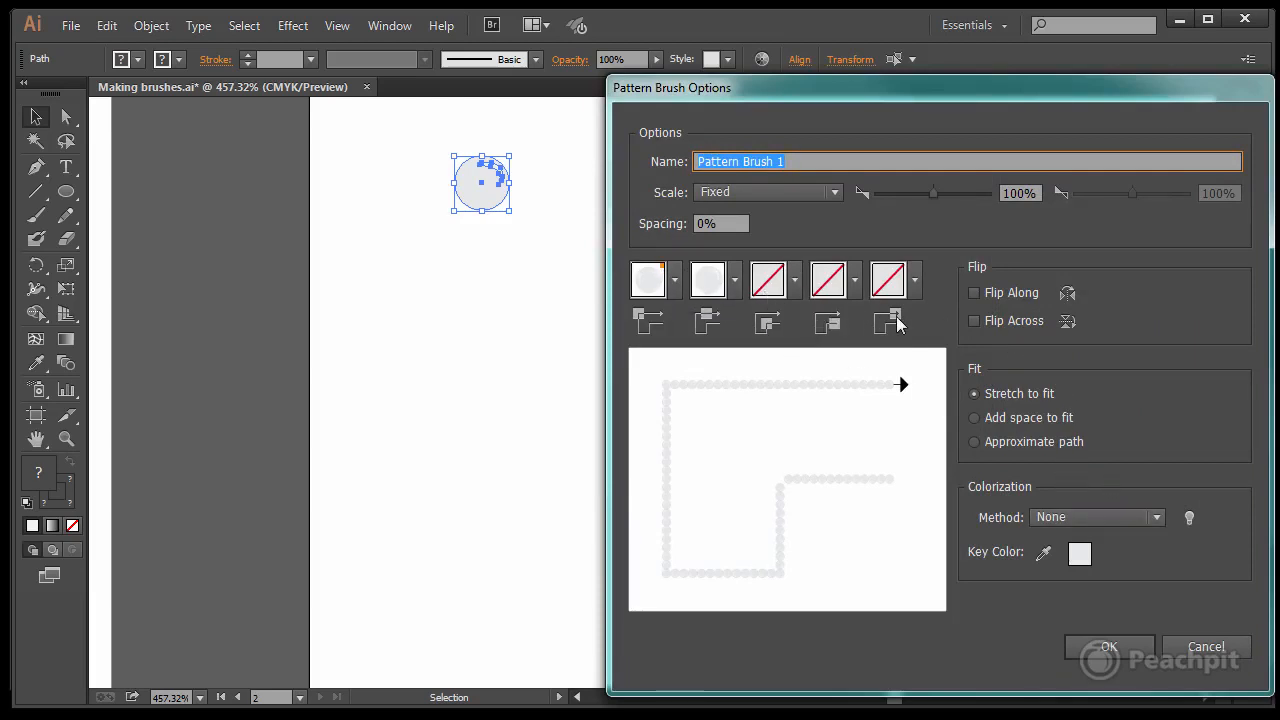
click(1159, 515)
click(1090, 560)
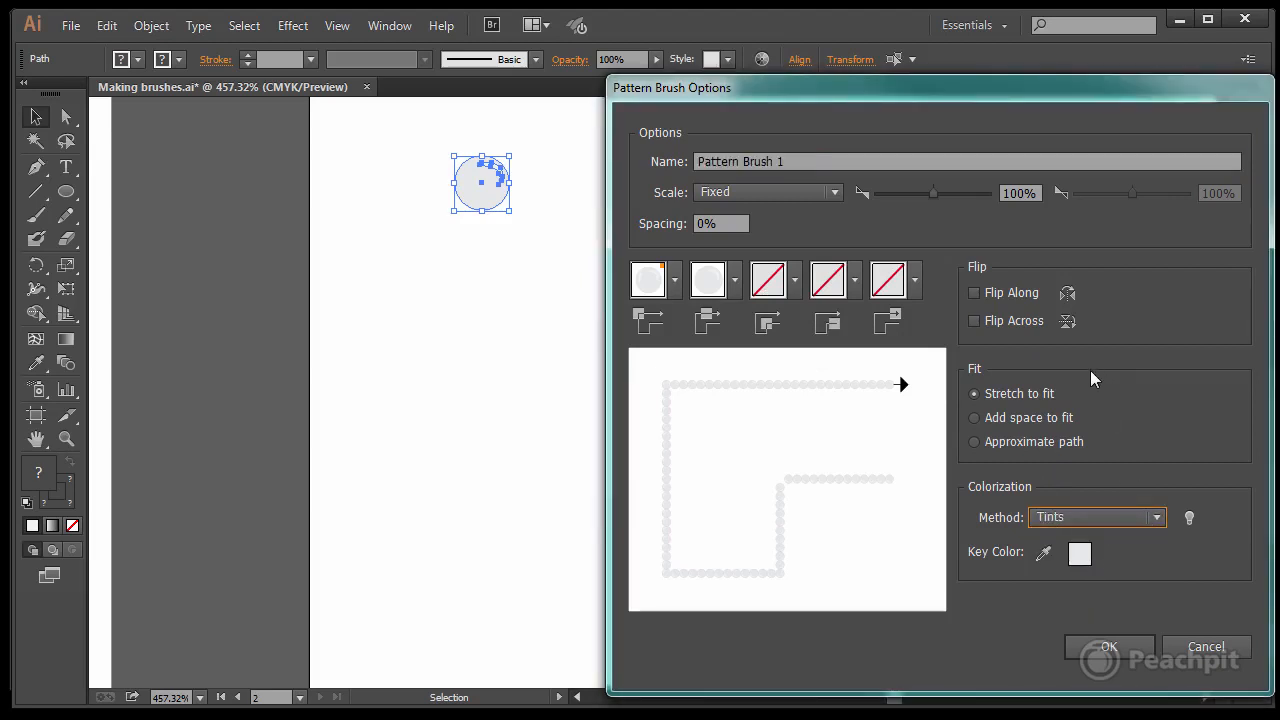
click(1055, 420)
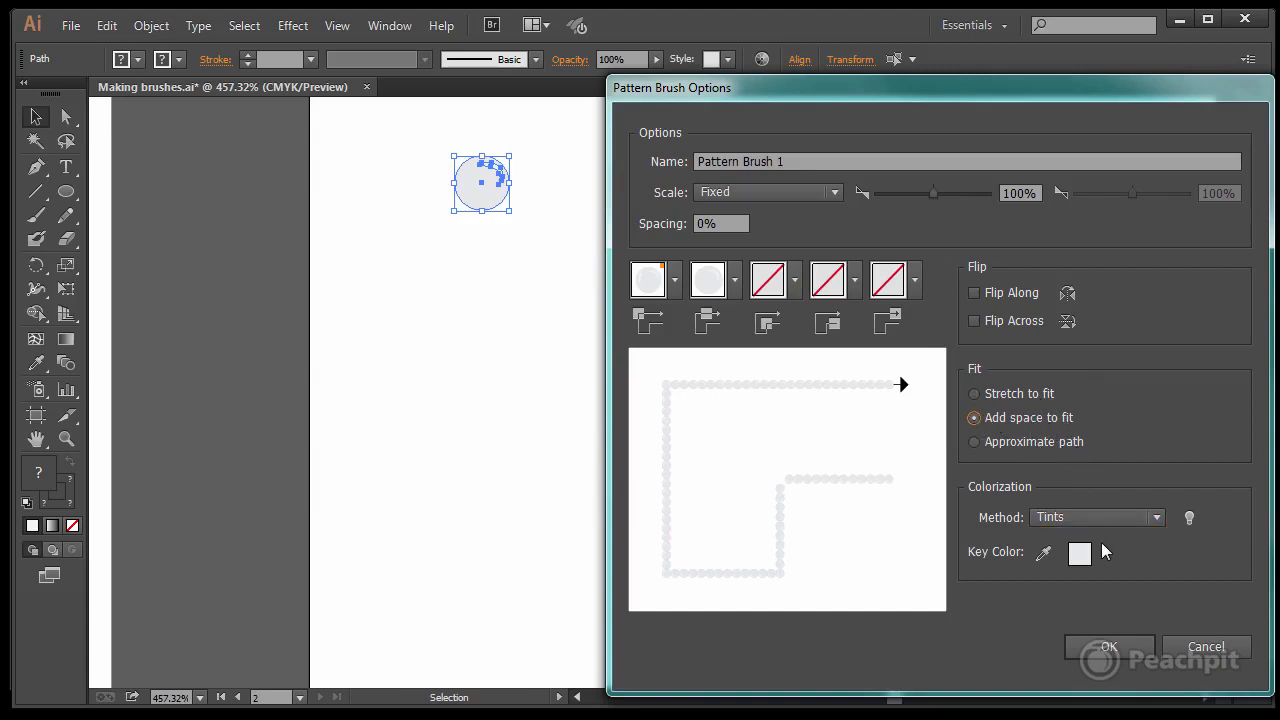
click(1107, 650)
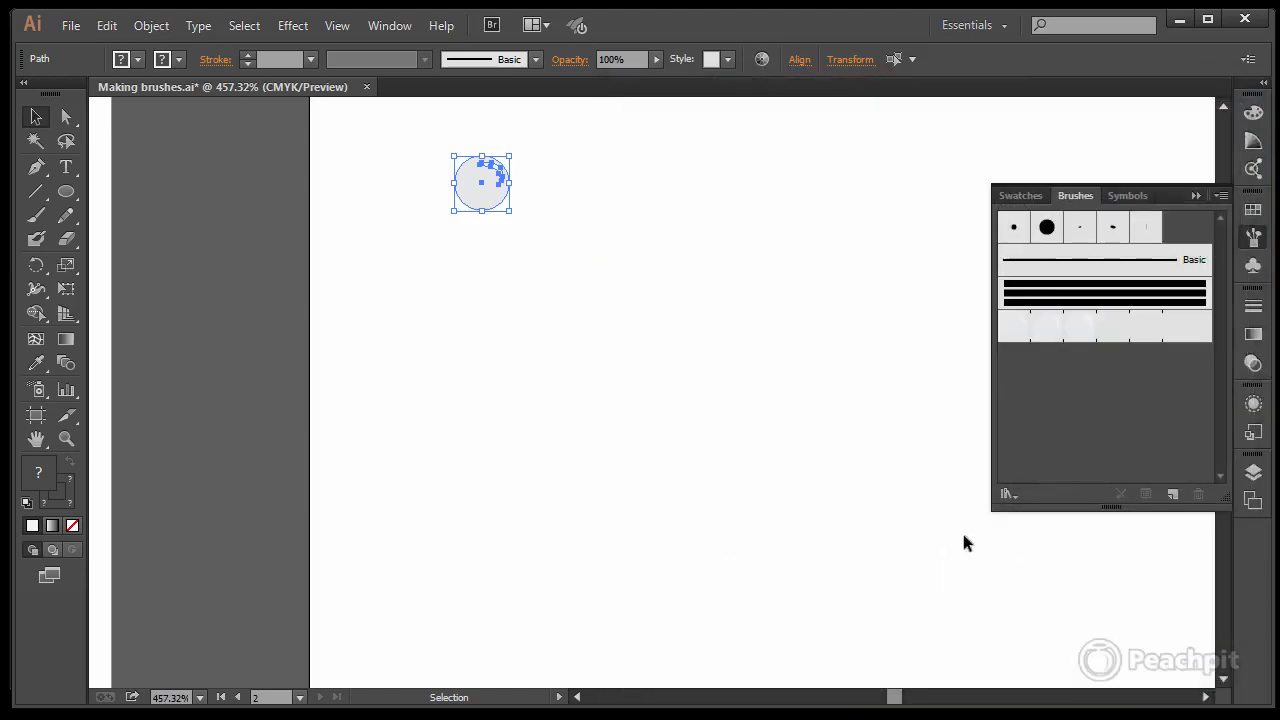
Deselect the bead, choose the new pearl pattern brush, and set a dark blue stroke with no fill
click(445, 296)
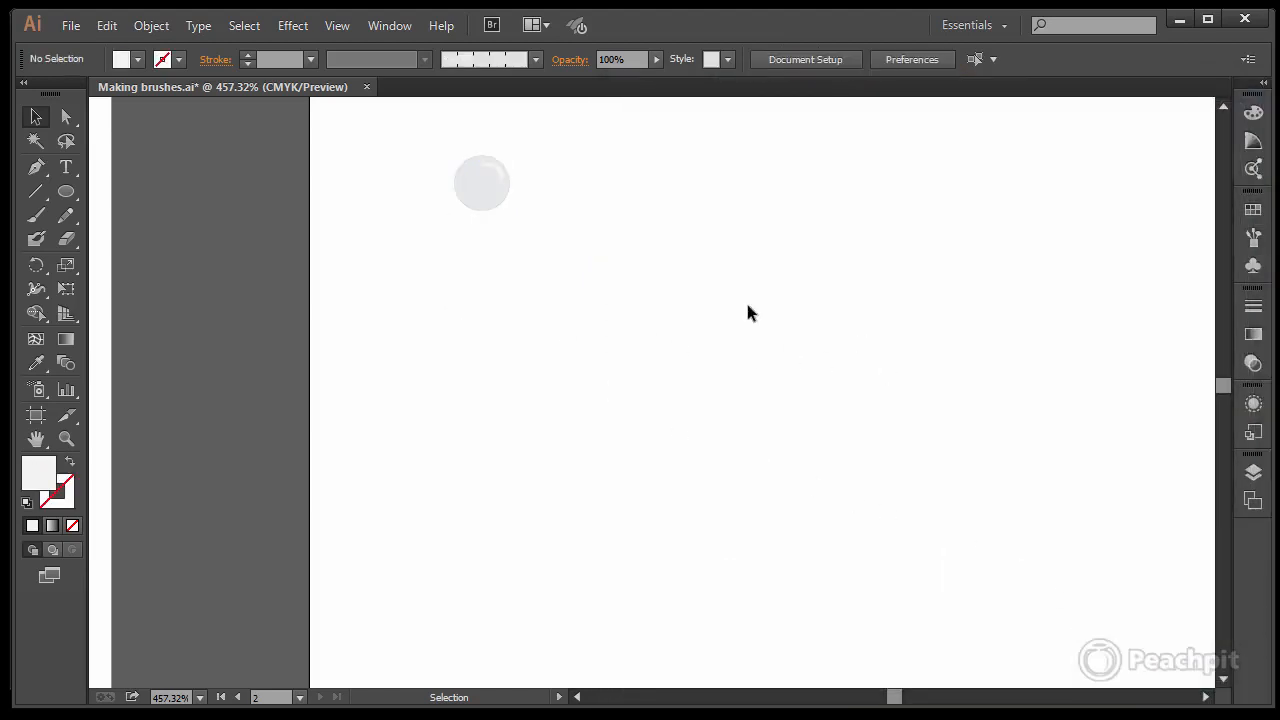
click(1254, 240)
click(1136, 315)
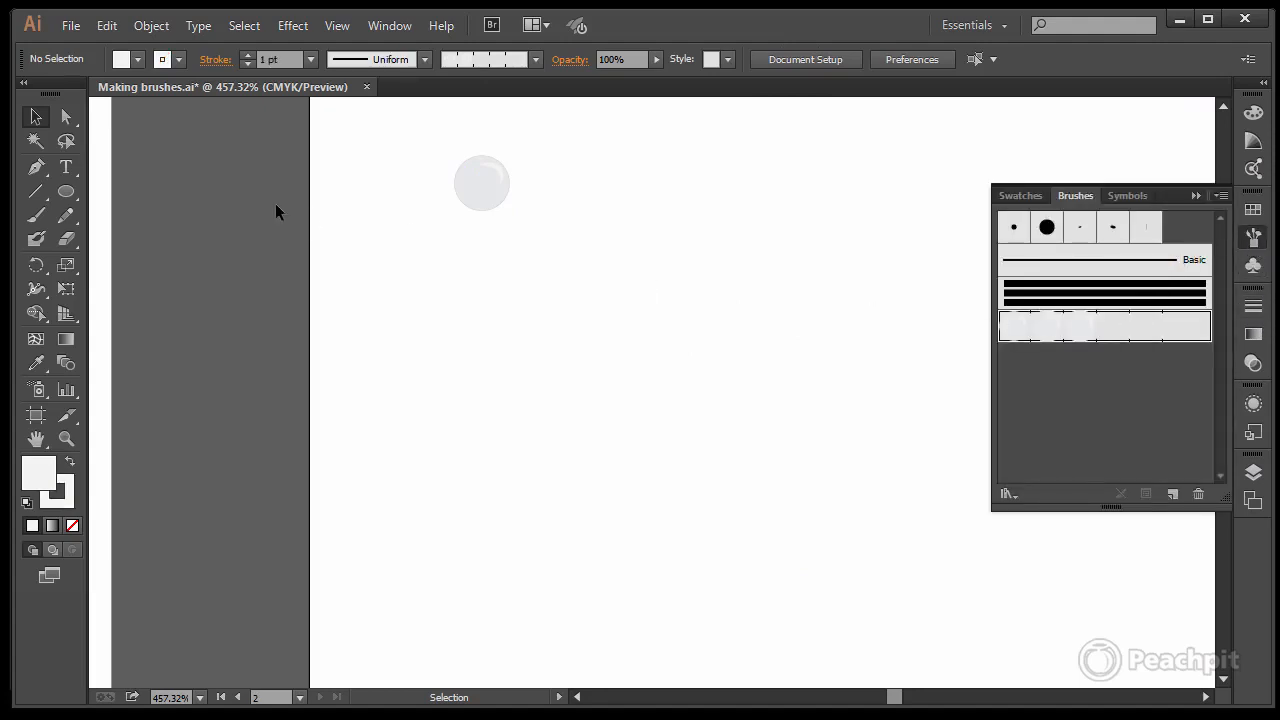
click(179, 59)
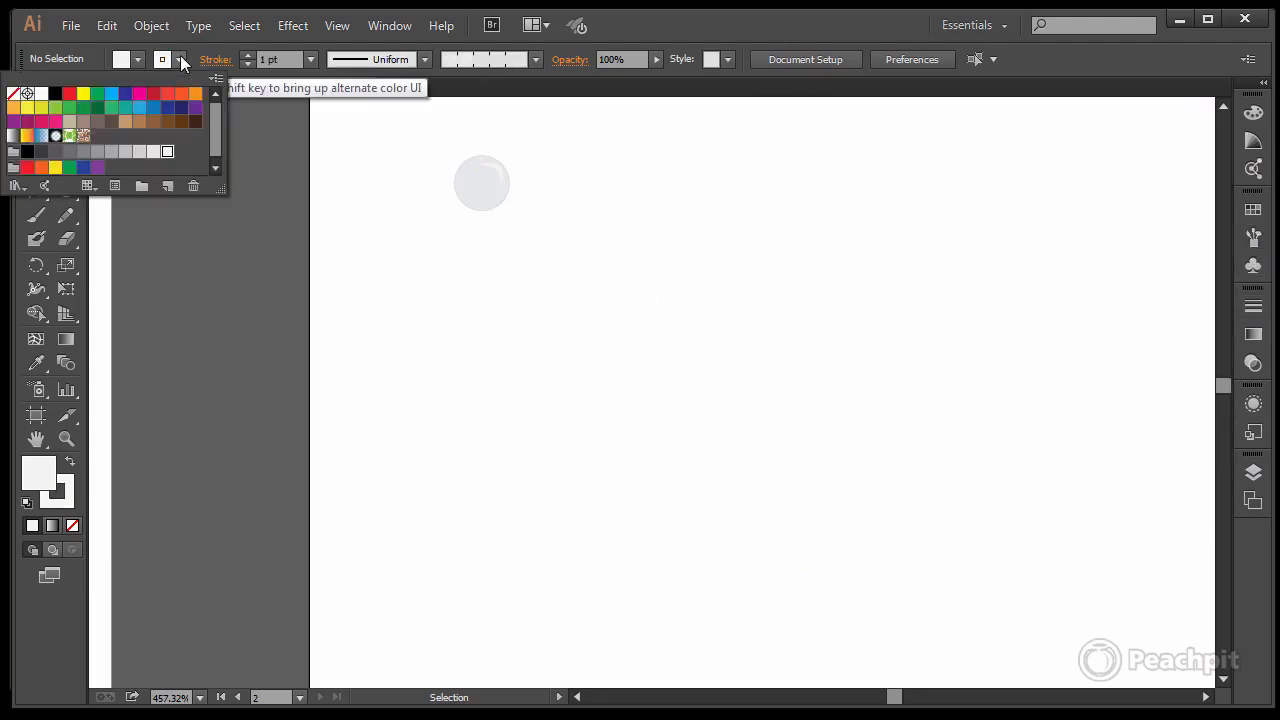
click(125, 95)
key(Escape)
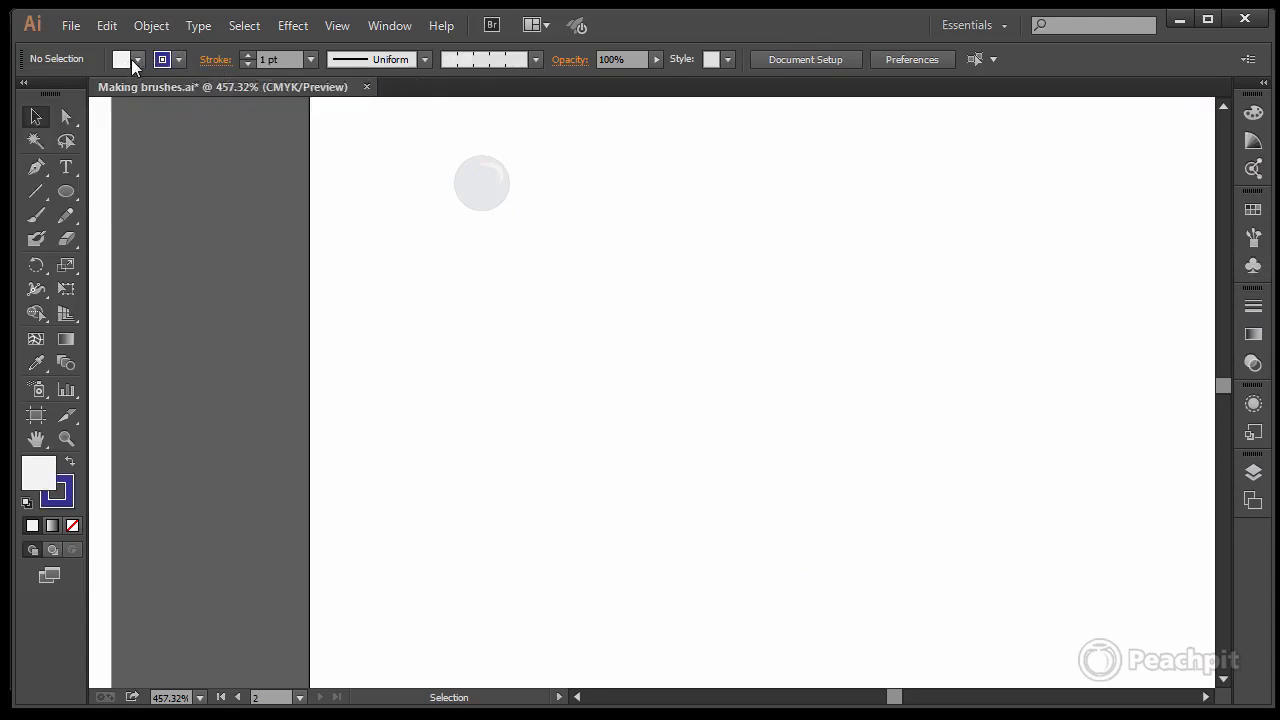
click(136, 59)
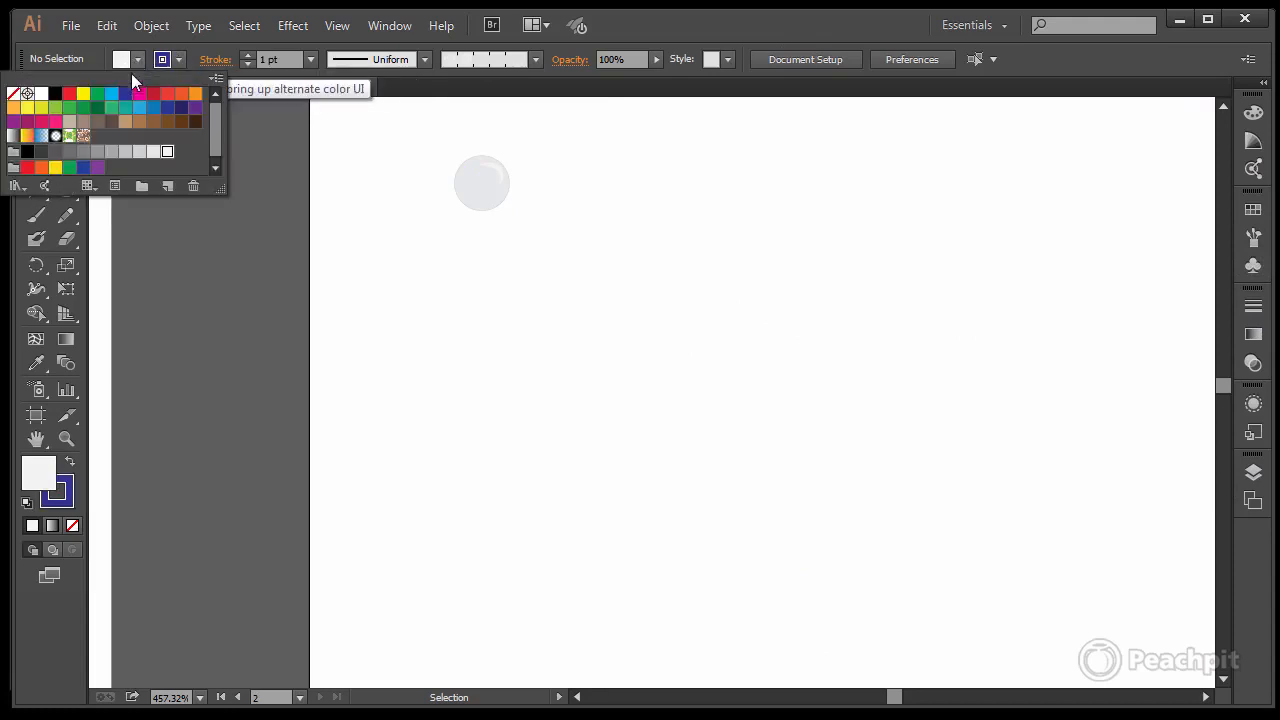
click(13, 93)
key(Escape)
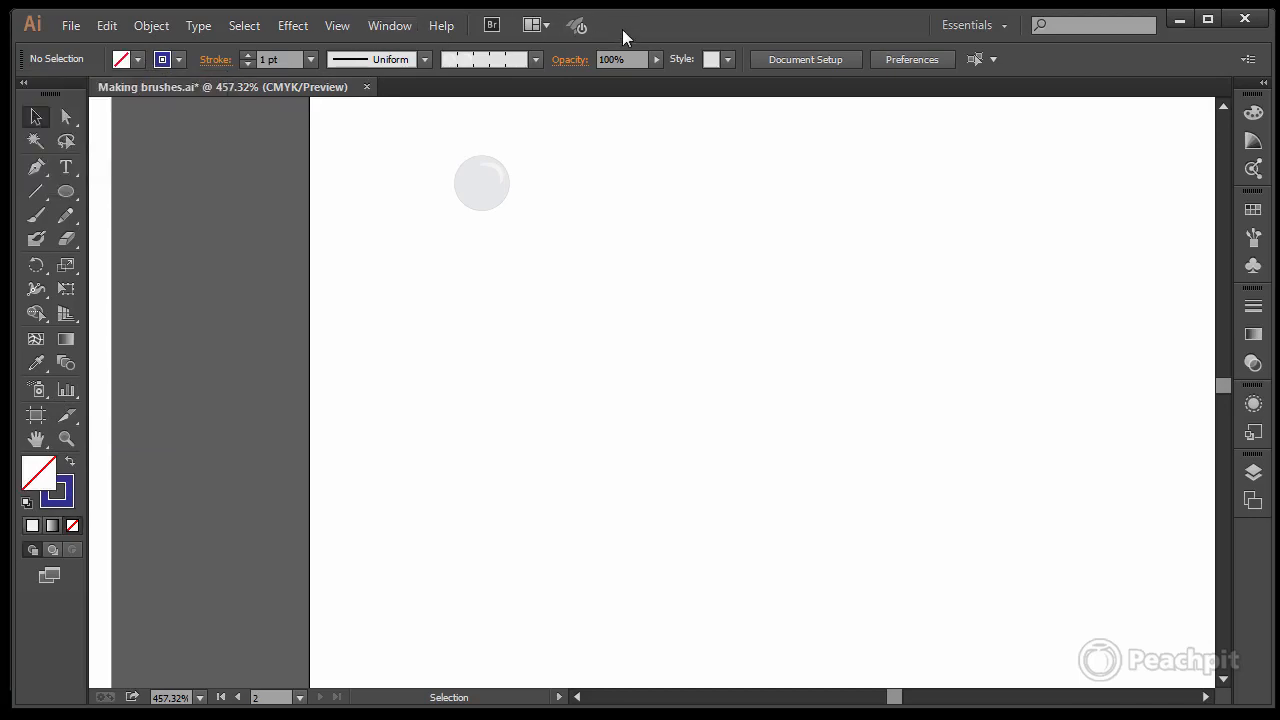
Paint two gently arched bead strands below the original bead with the Paintbrush tool
click(36, 215)
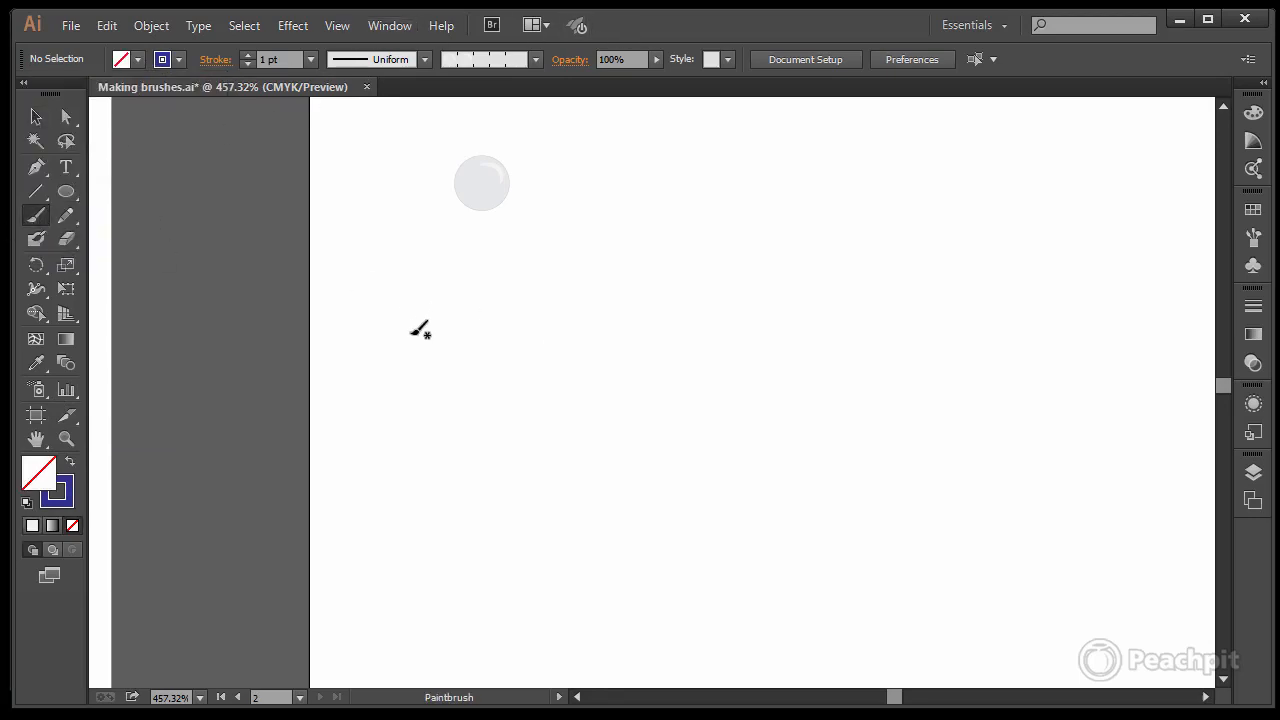
drag(408, 336, 482, 338)
drag(995, 292, 1010, 295)
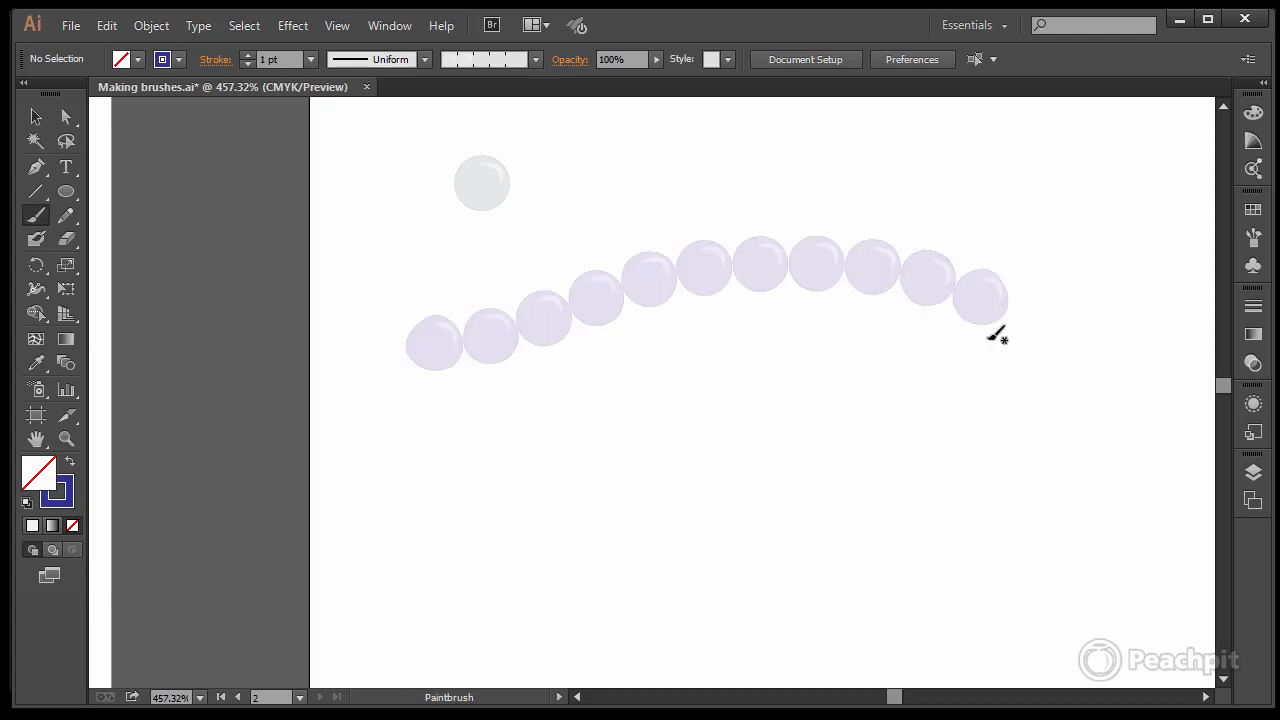
drag(423, 431, 524, 446)
drag(945, 467, 943, 469)
Try a curled bead stroke below the two strands, and undo it
drag(465, 528, 558, 598)
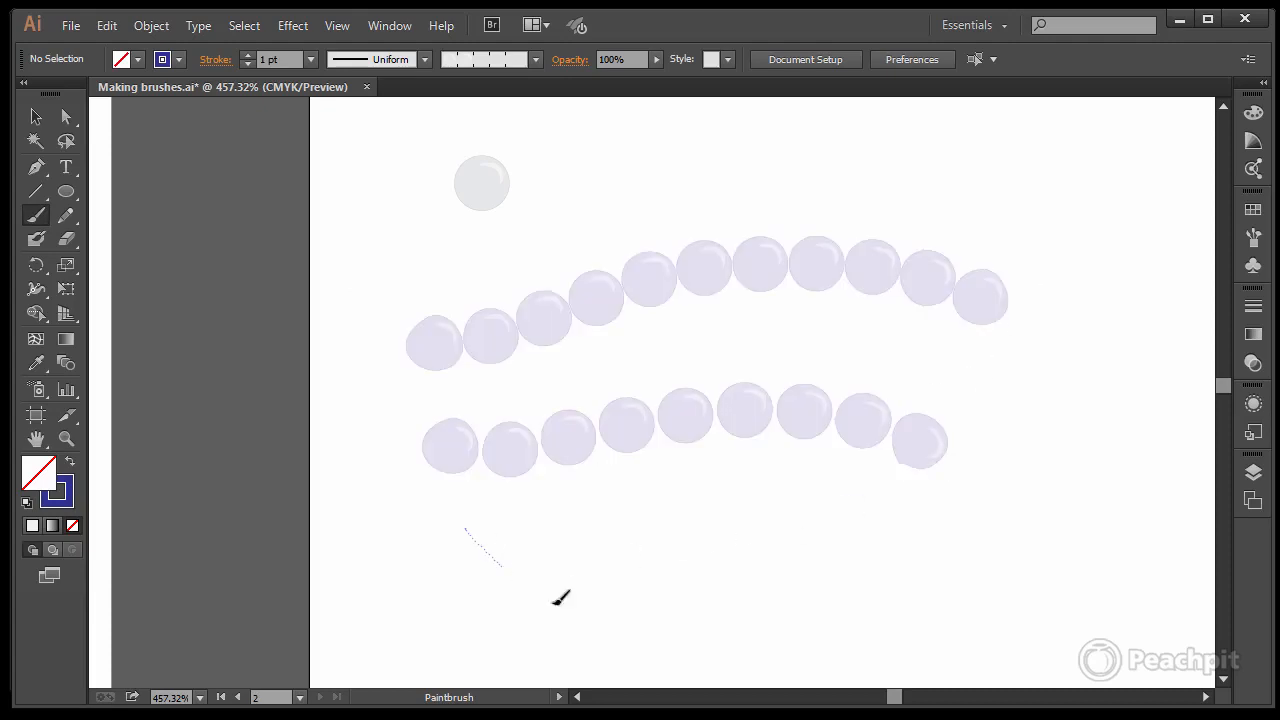
drag(788, 529, 660, 527)
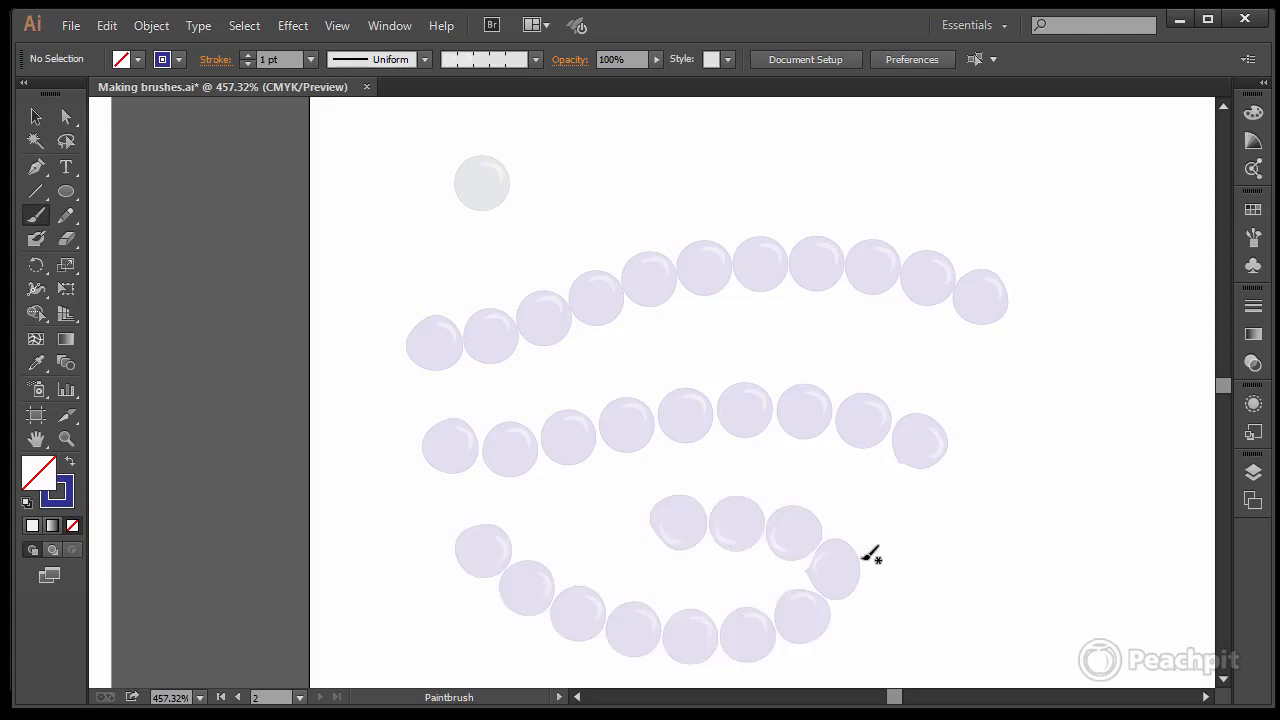
key(ctrl+z)
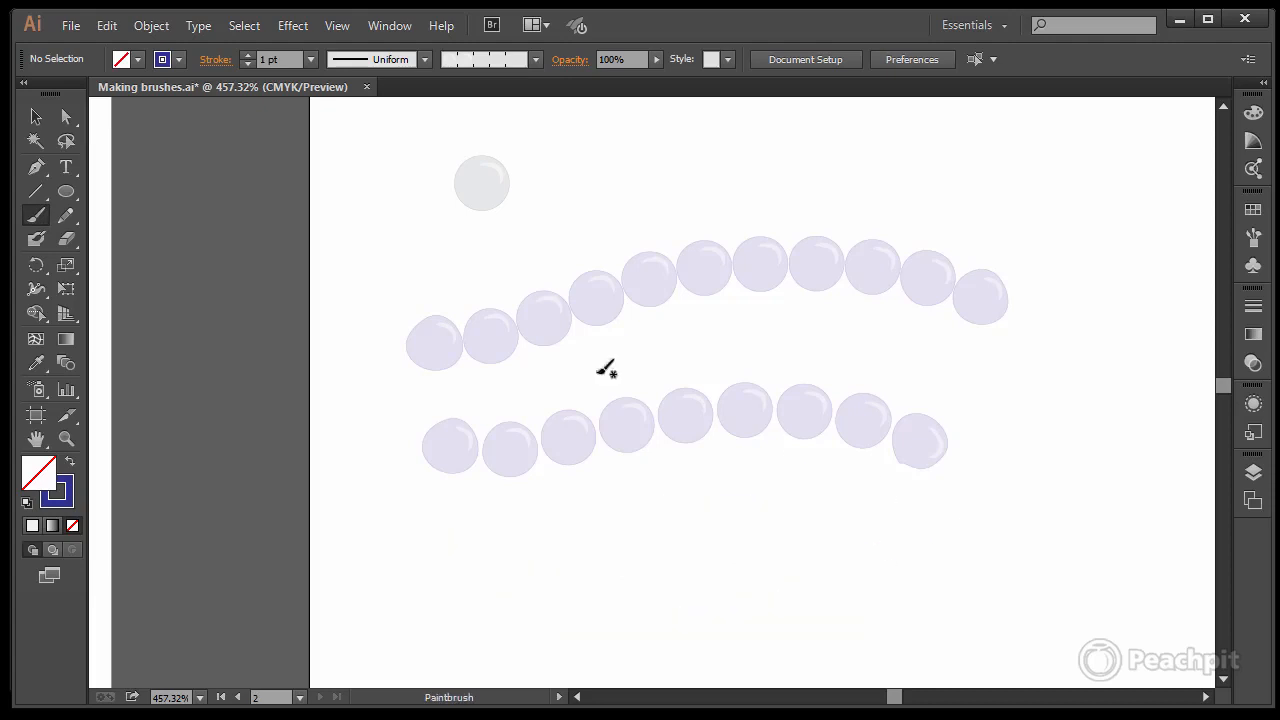
Change the stroke color to magenta and paint a nearly horizontal bead strand below the two blue ones
click(176, 61)
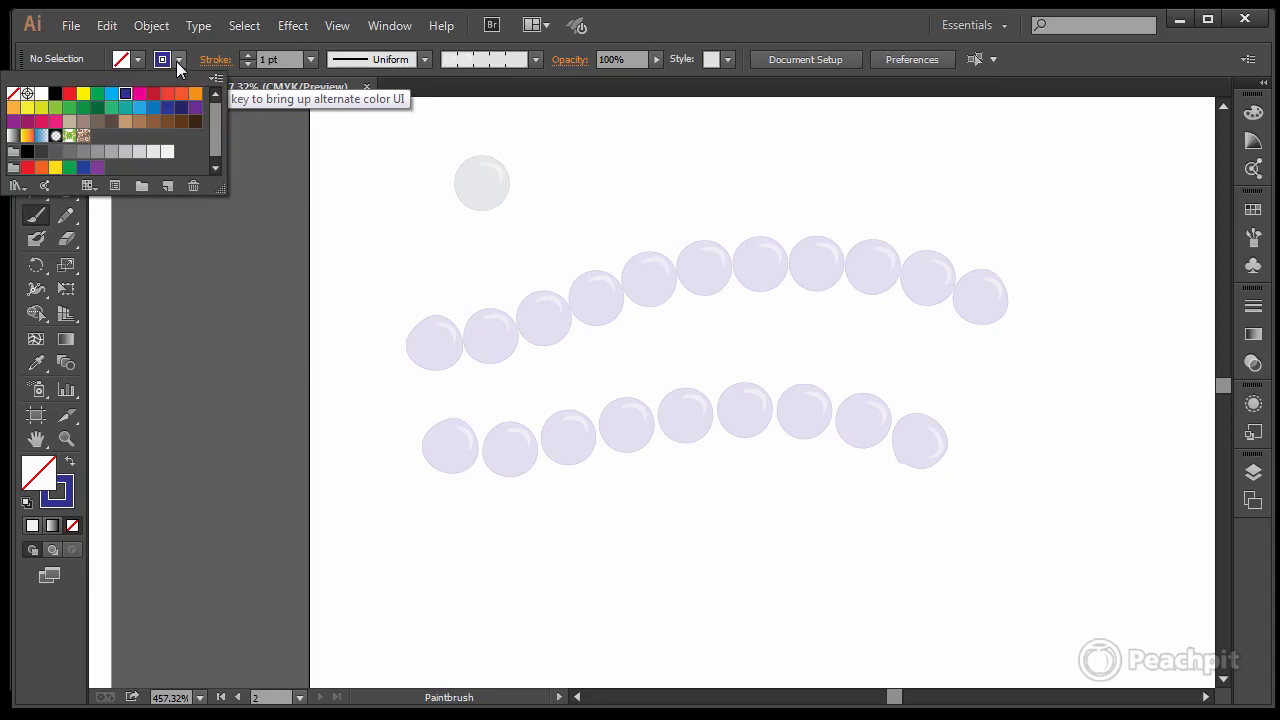
click(138, 95)
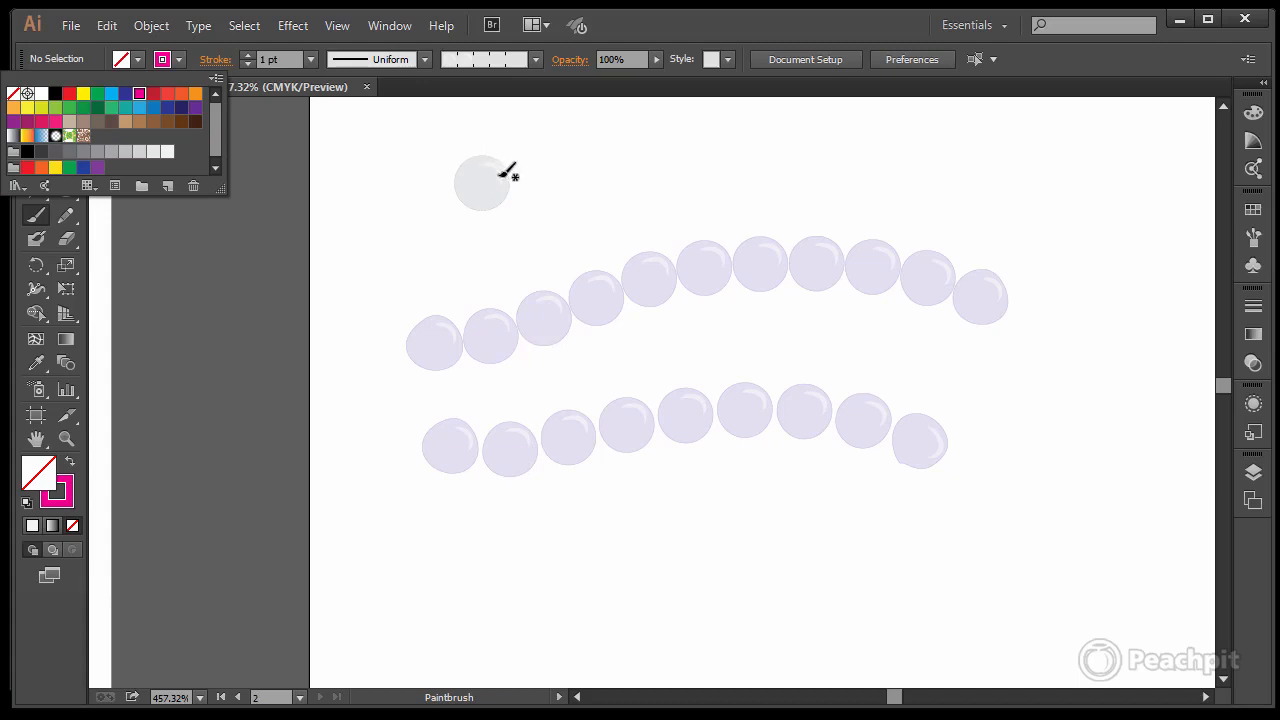
click(425, 594)
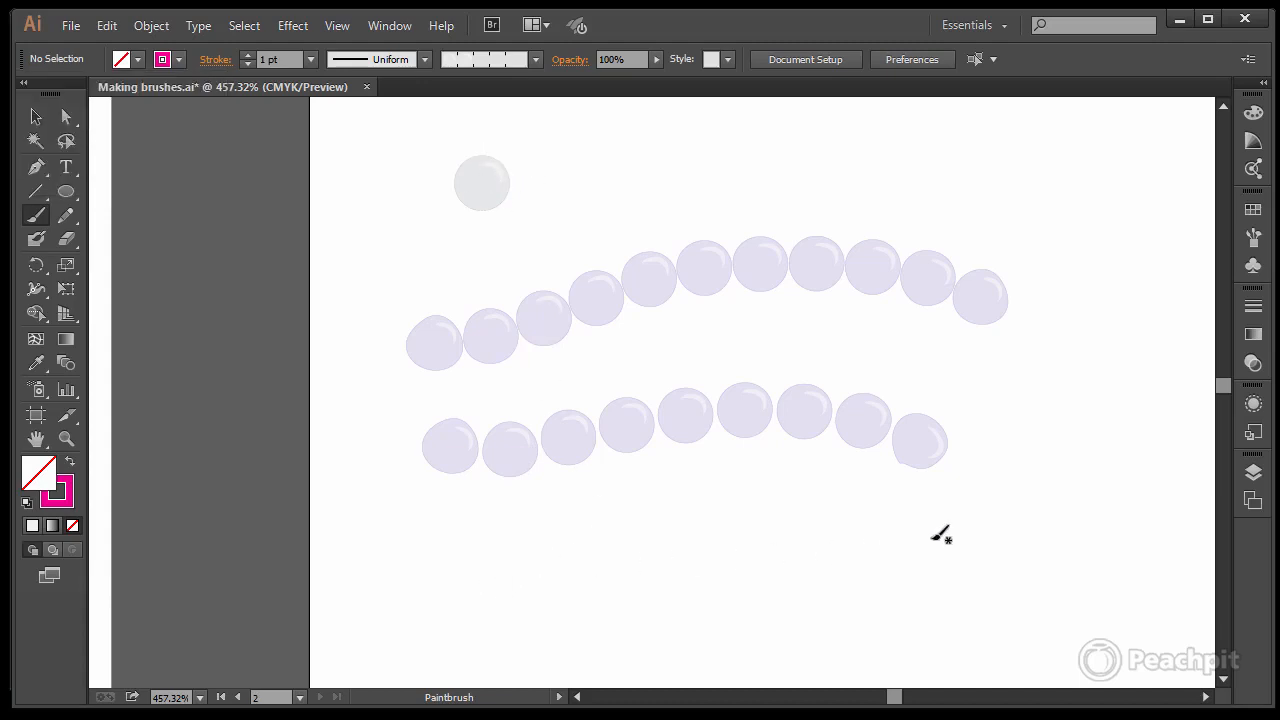
drag(460, 597, 920, 570)
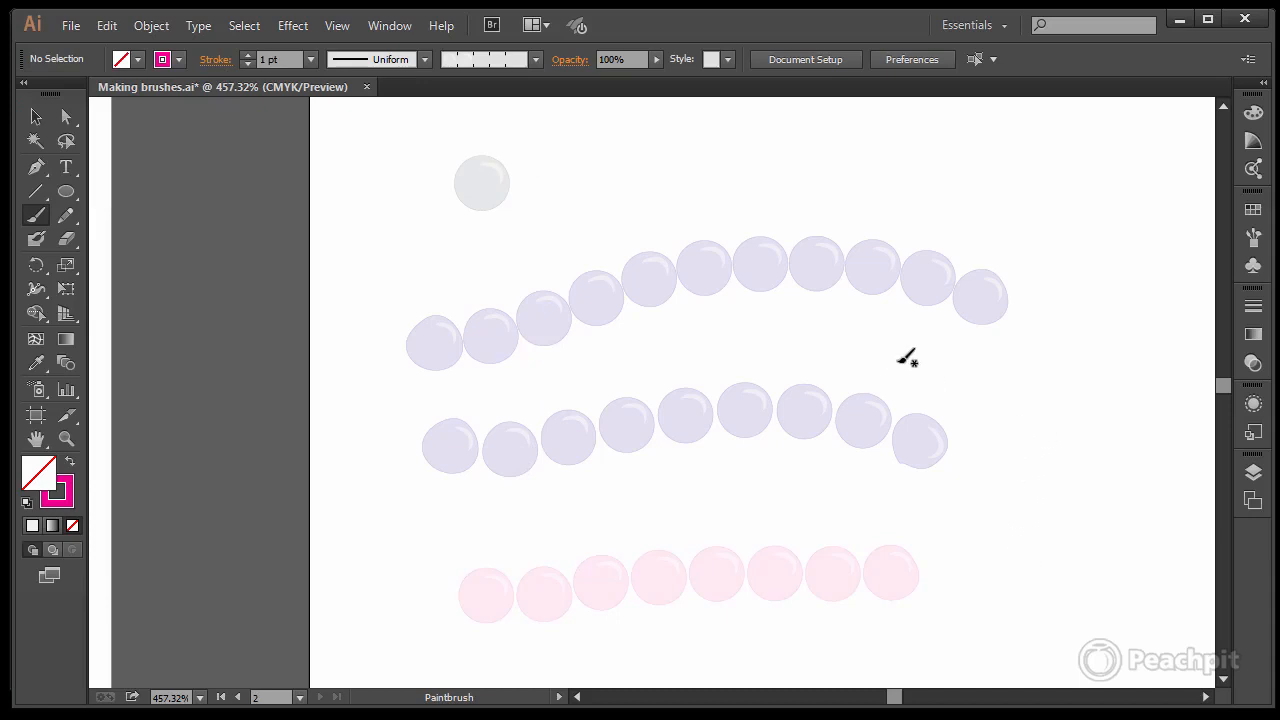
Paint a large teardrop-shaped necklace of beads near the middle of the artboard with the Paintbrush tool
double_click(37, 438)
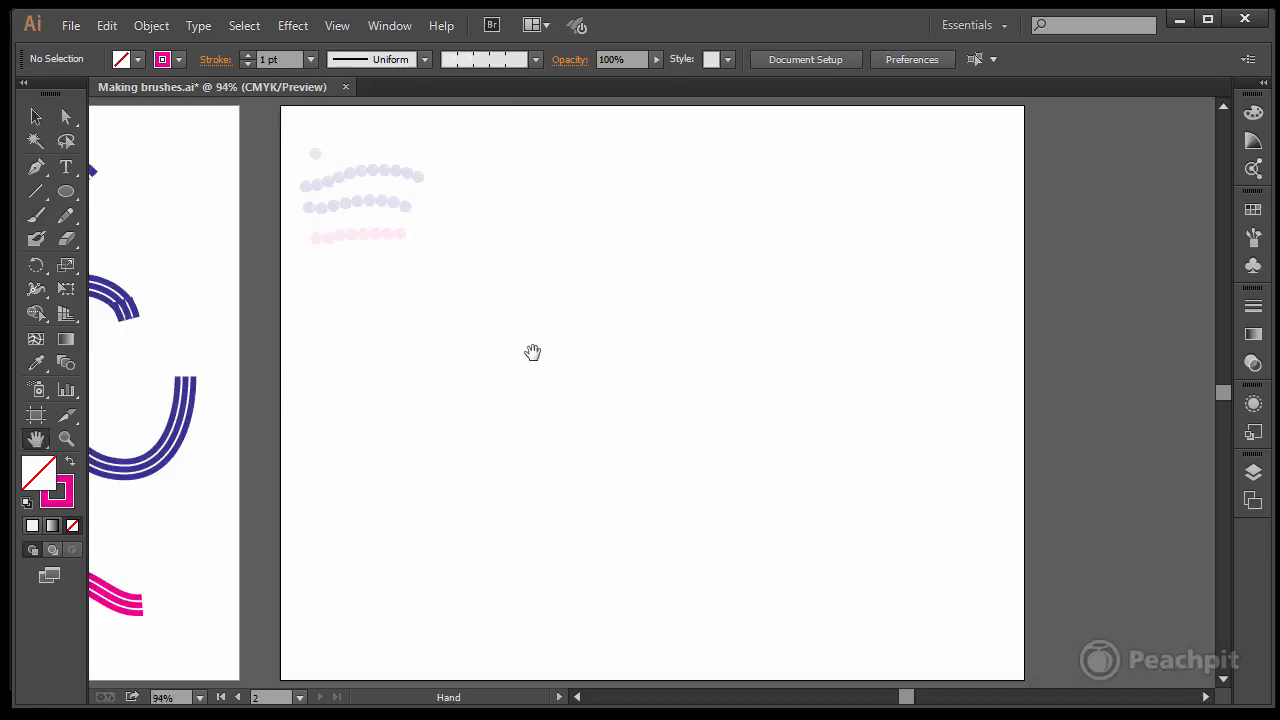
click(36, 214)
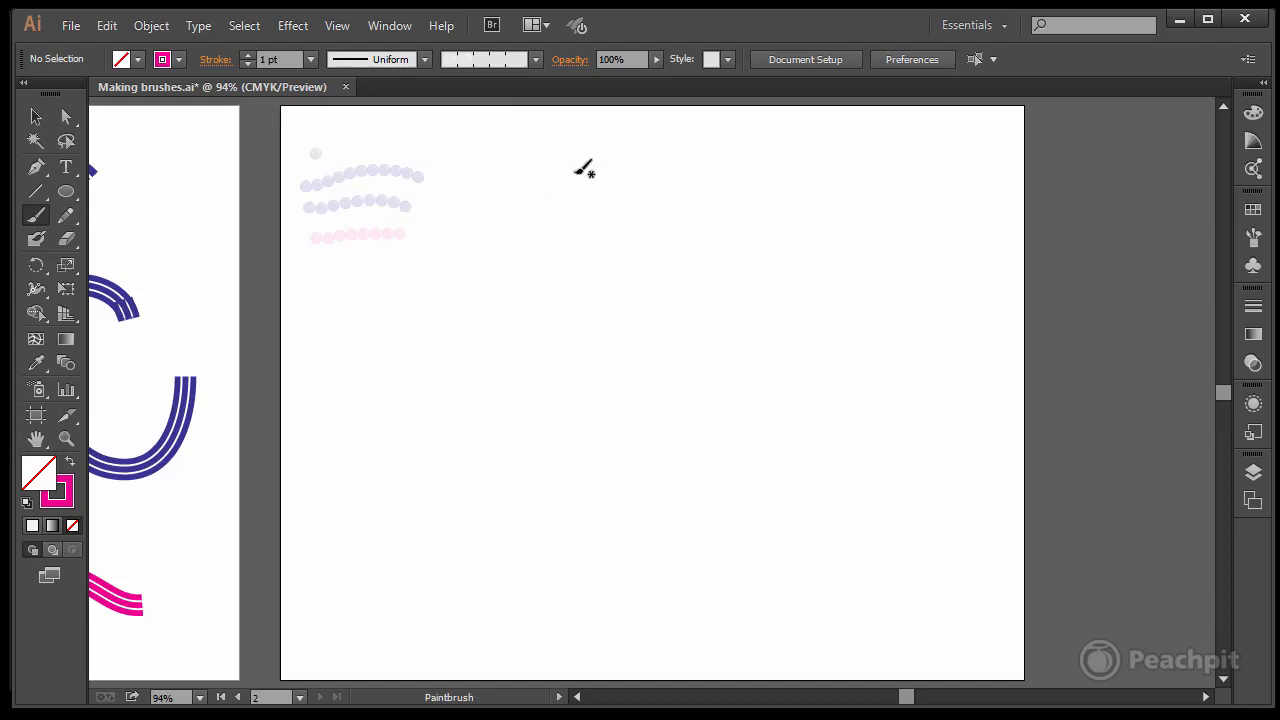
drag(576, 172, 485, 282)
mouse_move(668, 280)
mouse_down()
mouse_move(606, 150)
mouse_move(580, 164)
mouse_up()
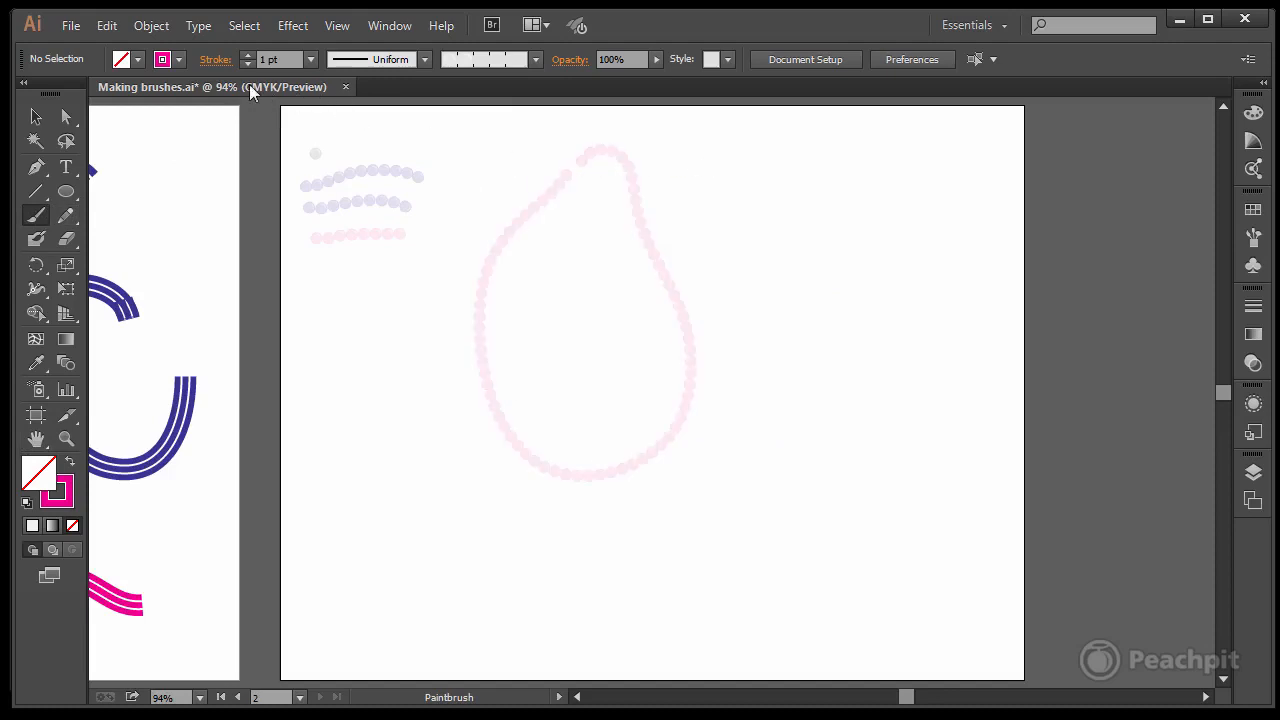
Set the stroke weight to 3 pt and paint an oval bead loop, a wavy vertical strand, and a straight horizontal strand
click(311, 59)
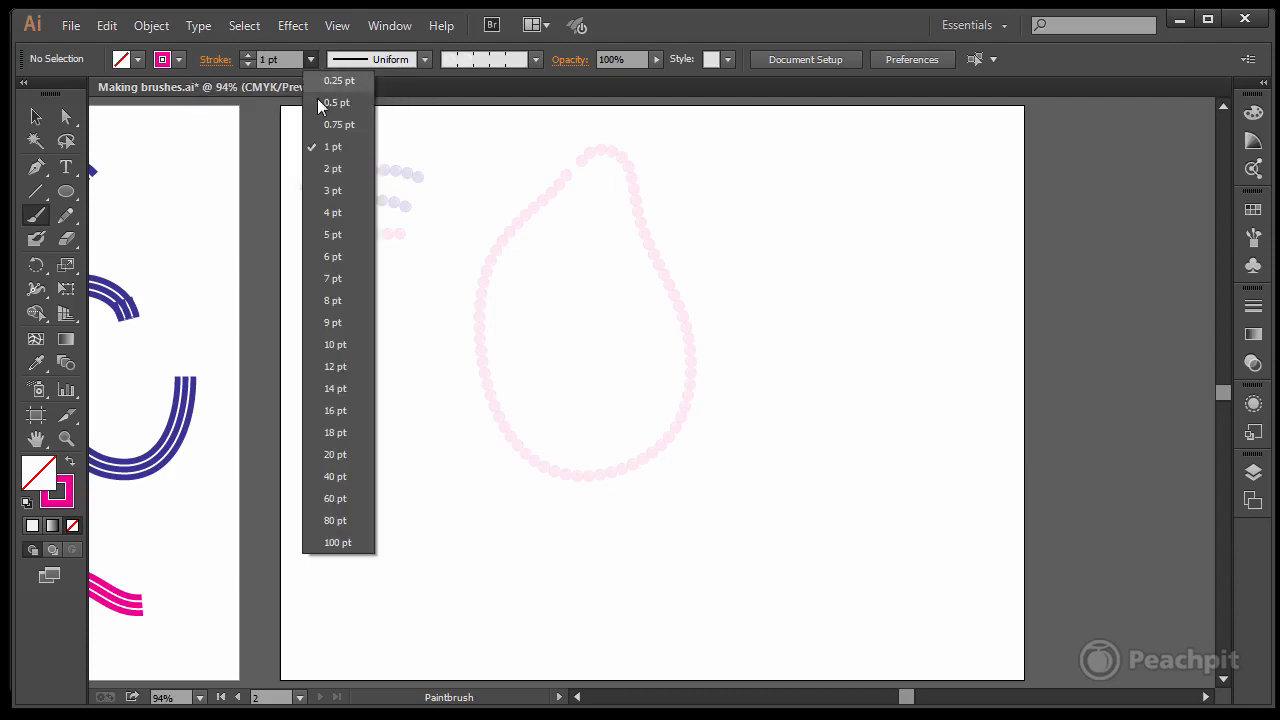
click(333, 191)
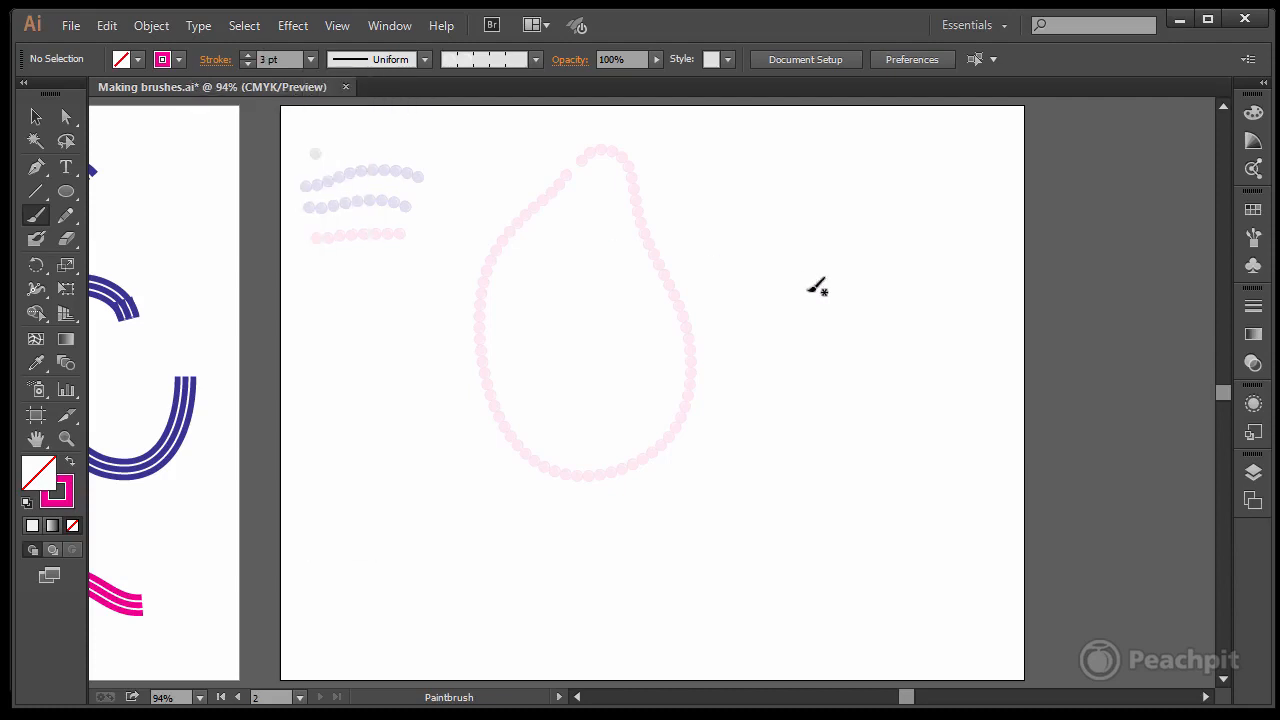
mouse_move(771, 277)
mouse_down()
mouse_move(839, 292)
mouse_move(912, 276)
mouse_move(927, 242)
mouse_up()
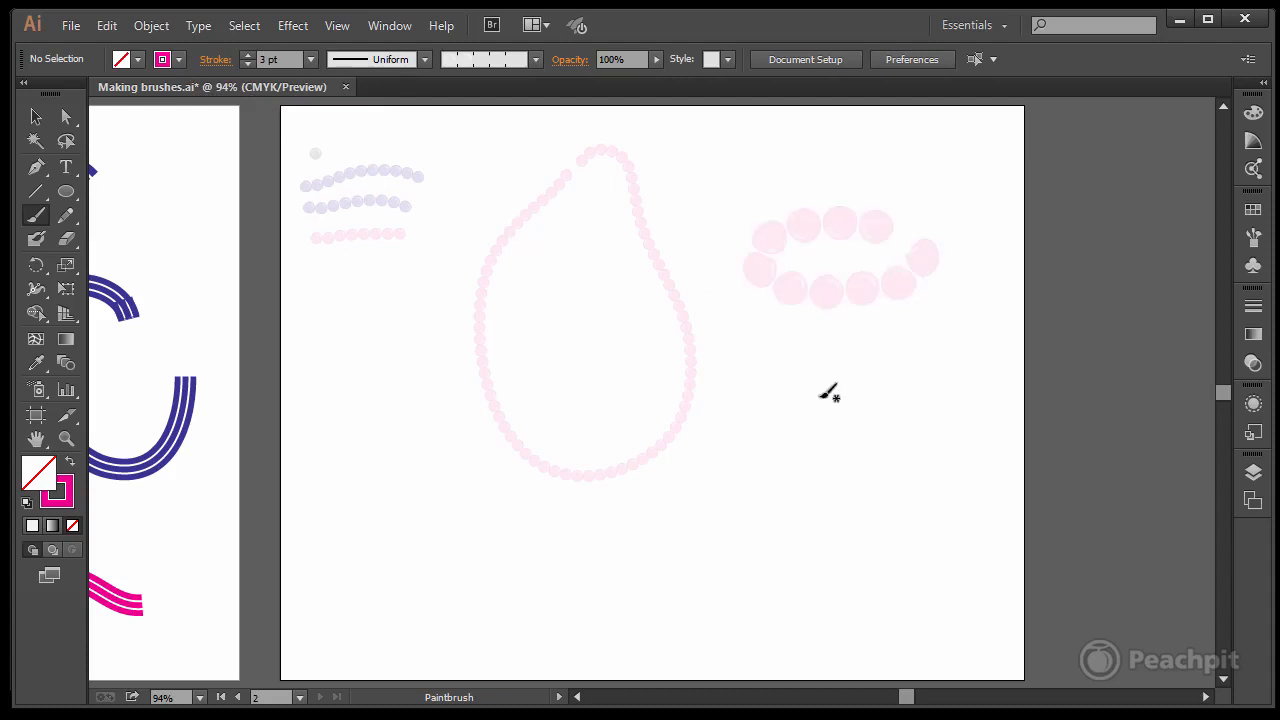
drag(376, 279, 372, 342)
drag(418, 520, 446, 569)
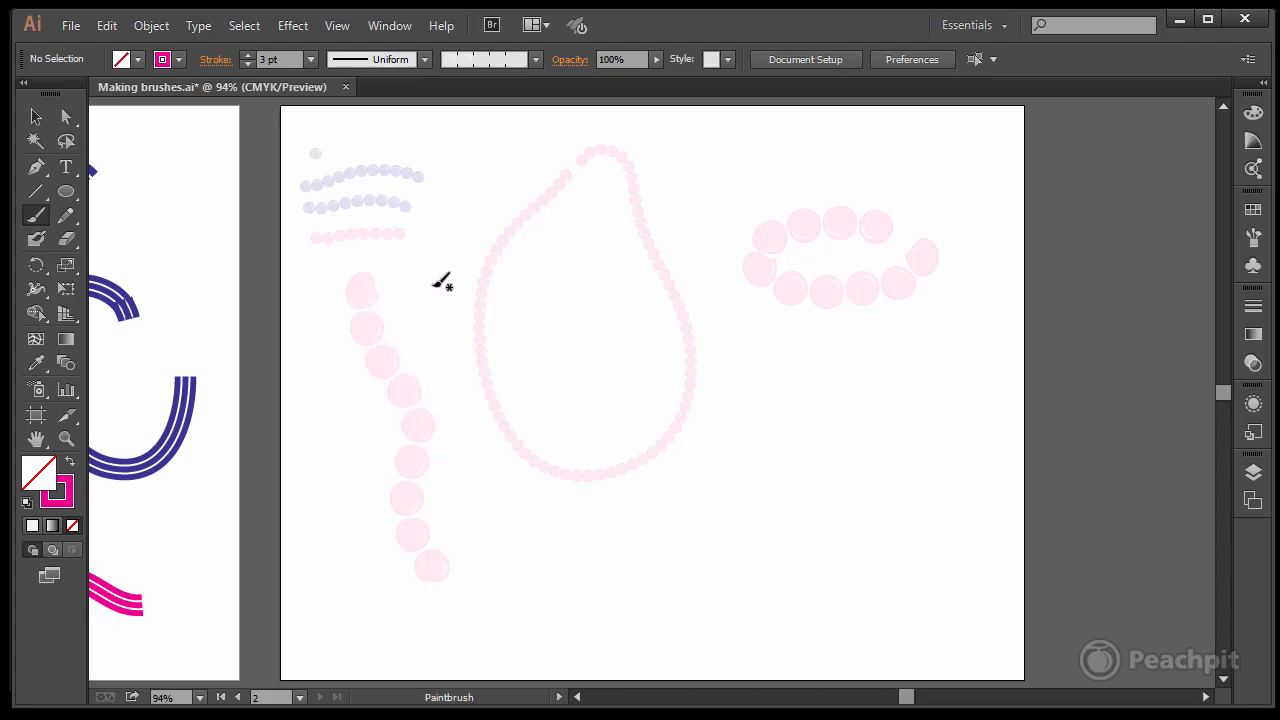
drag(838, 614, 840, 614)
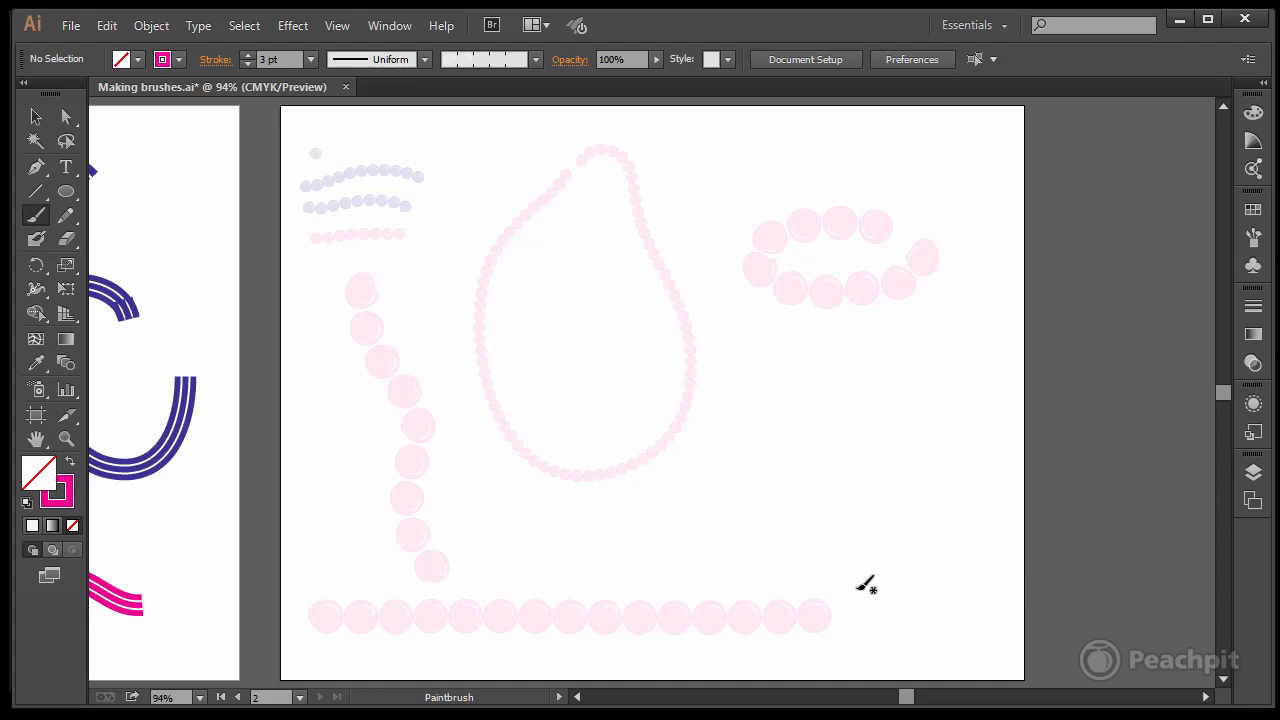
Draw an eight-pointed star about 160 pt wide below the oval bead loop, and give it a black stroke
click(65, 194)
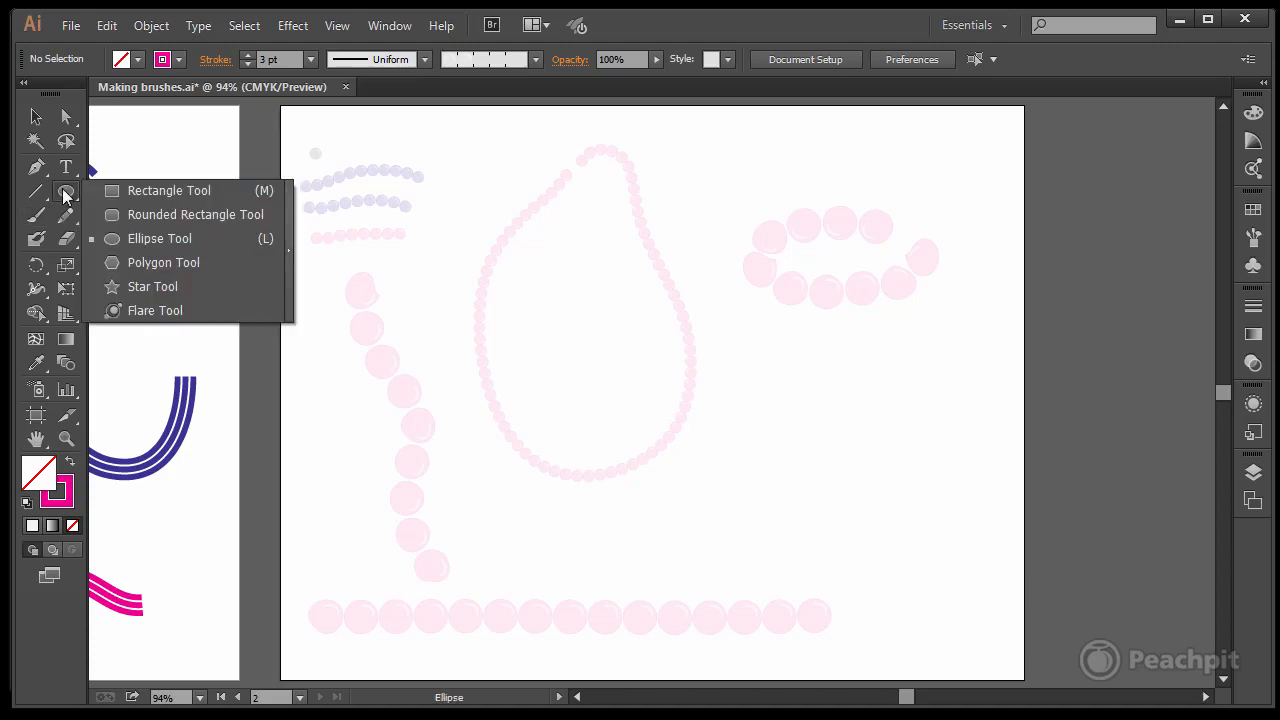
click(140, 288)
drag(837, 409, 882, 465)
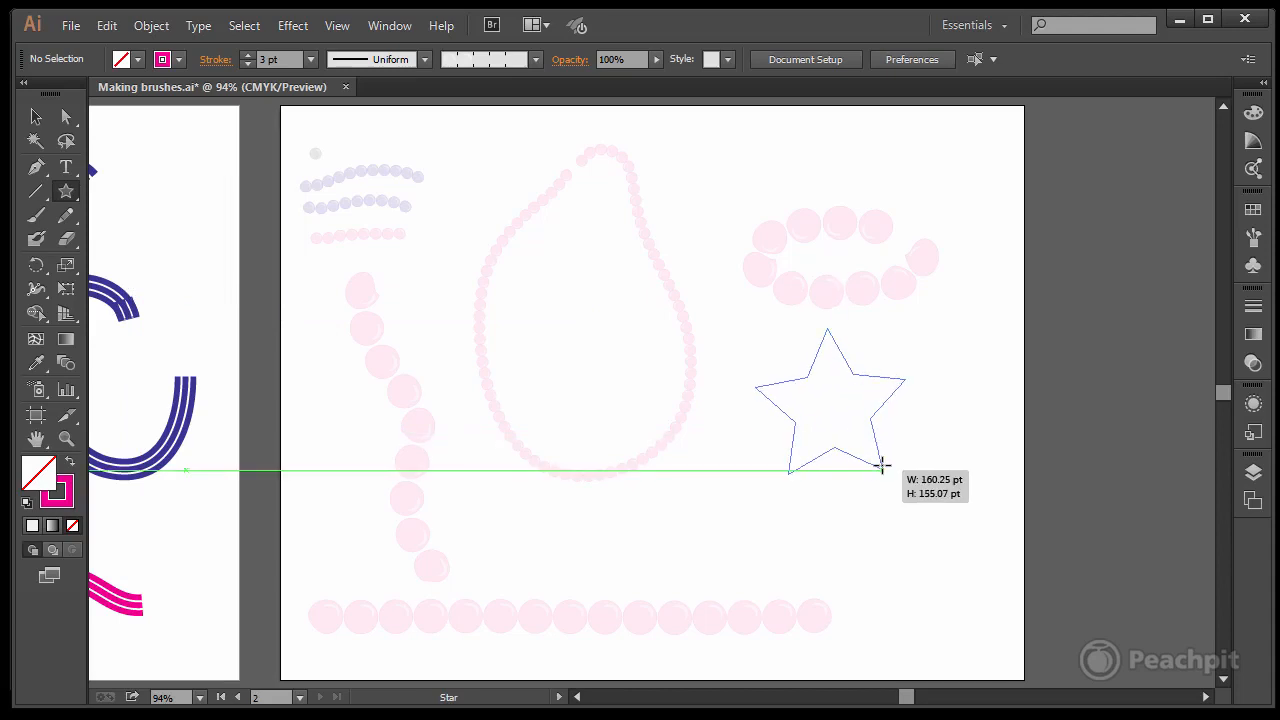
drag(882, 465, 876, 467)
key(Up)
key(Up)
key(Up)
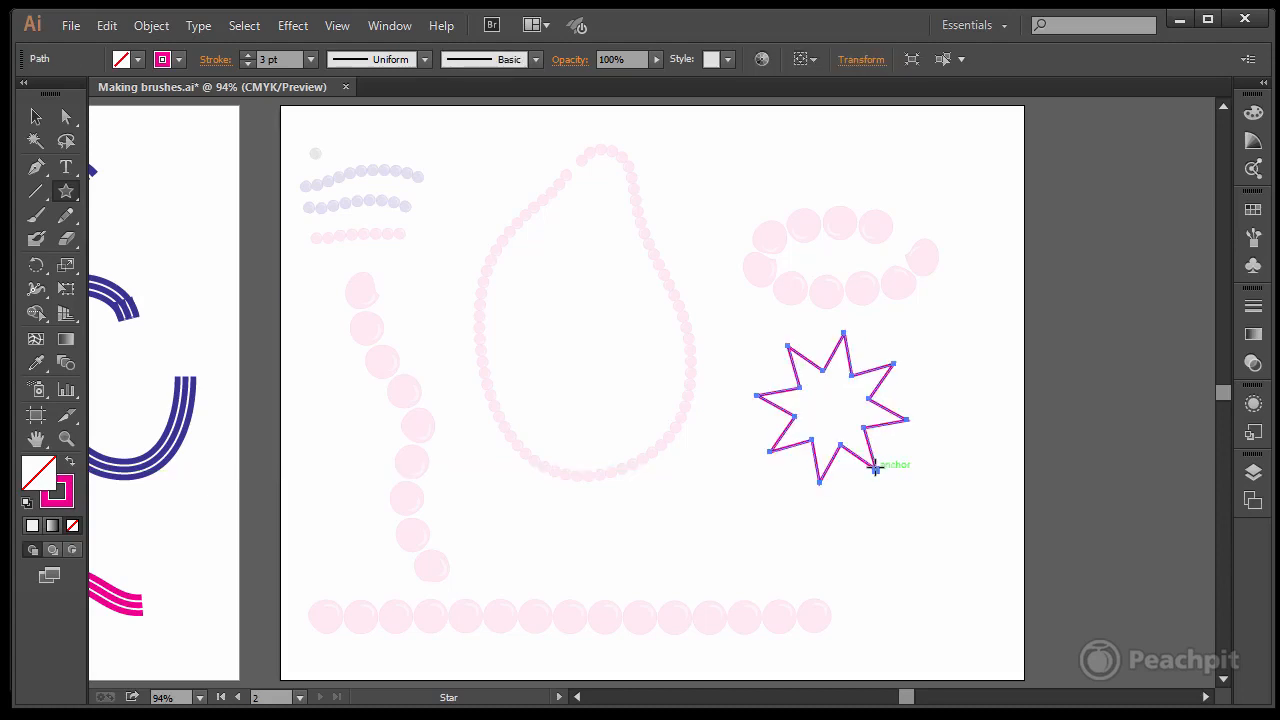
click(181, 60)
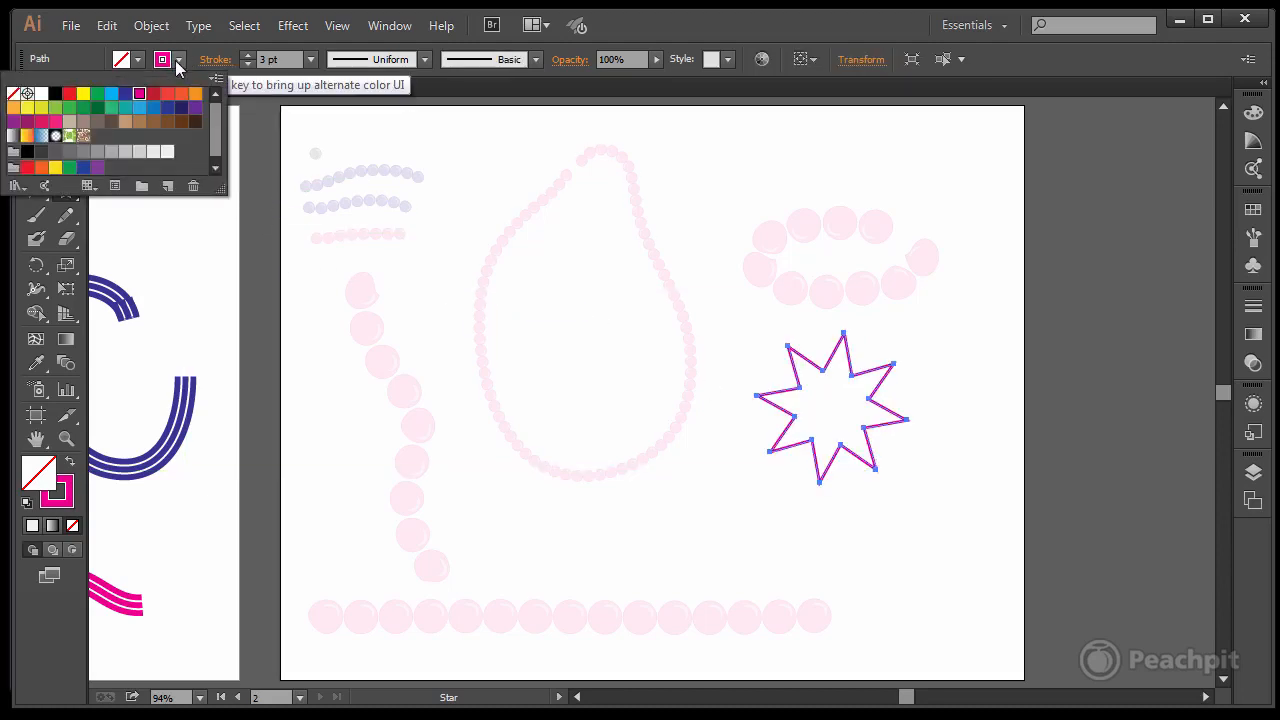
click(55, 93)
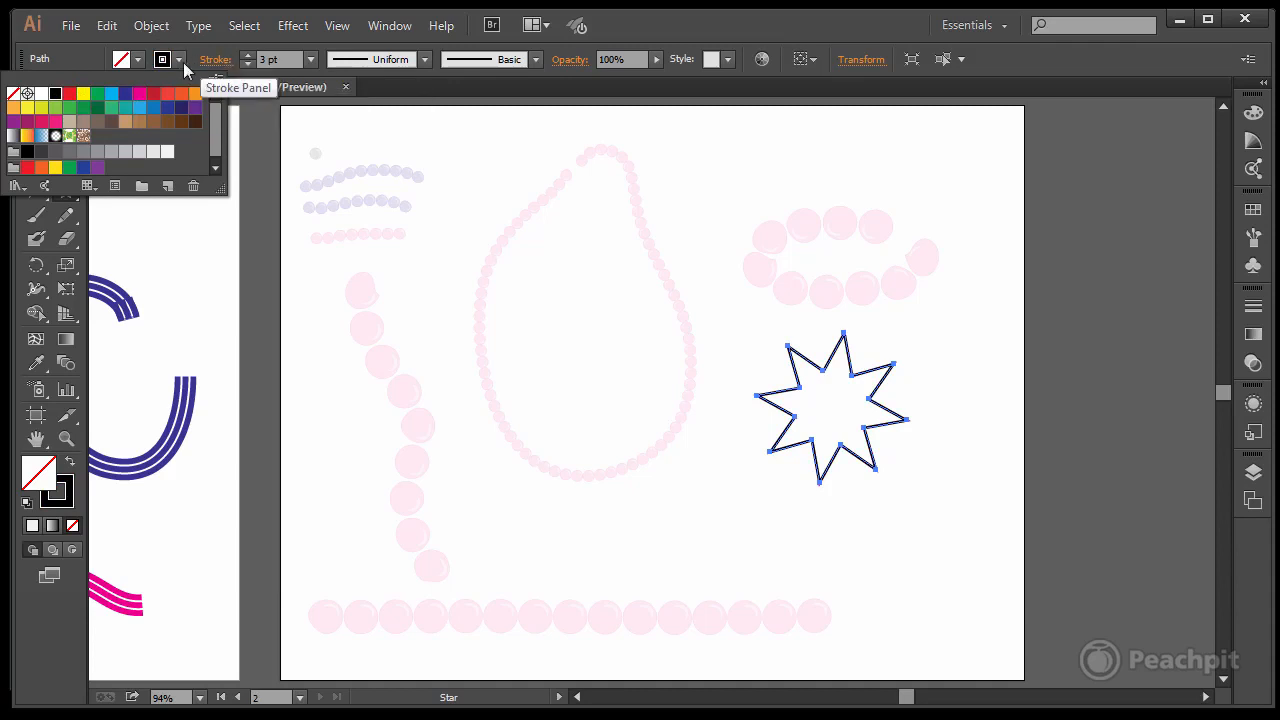
Swap the star's fill and stroke for a solid black fill, and apply a Pucker & Bloat effect at 174% bloat
click(176, 59)
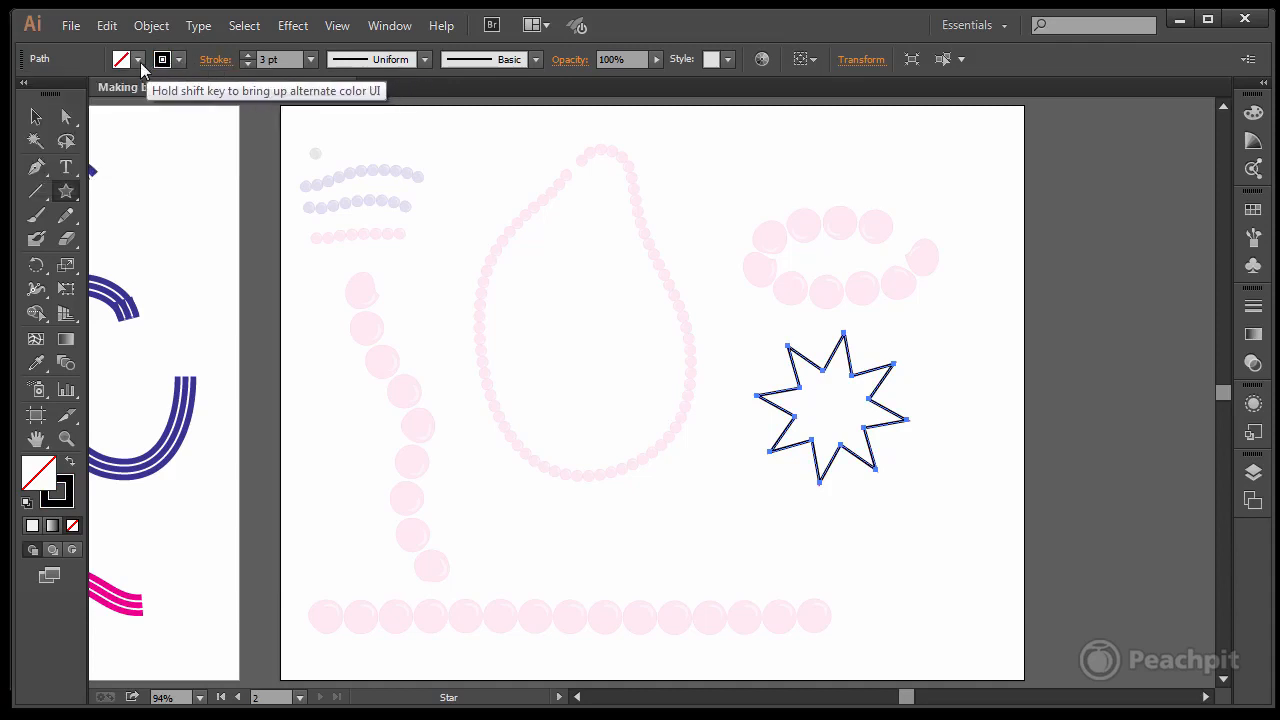
click(71, 462)
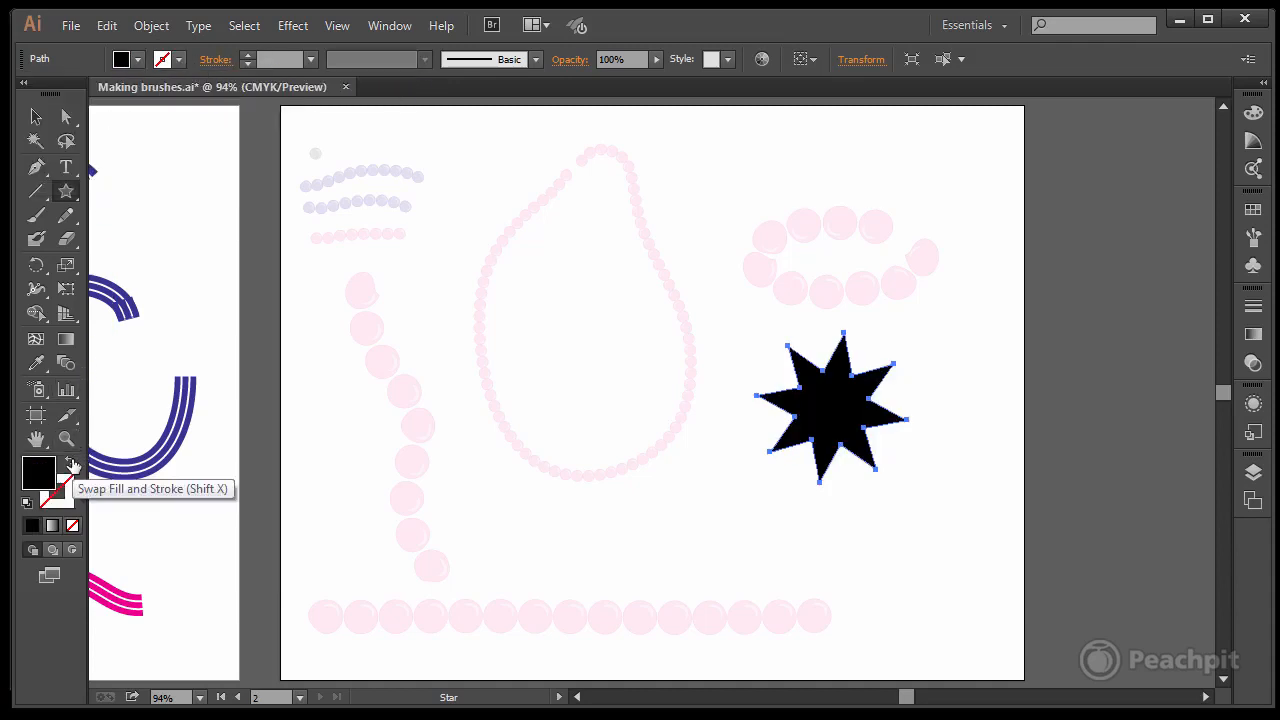
click(293, 26)
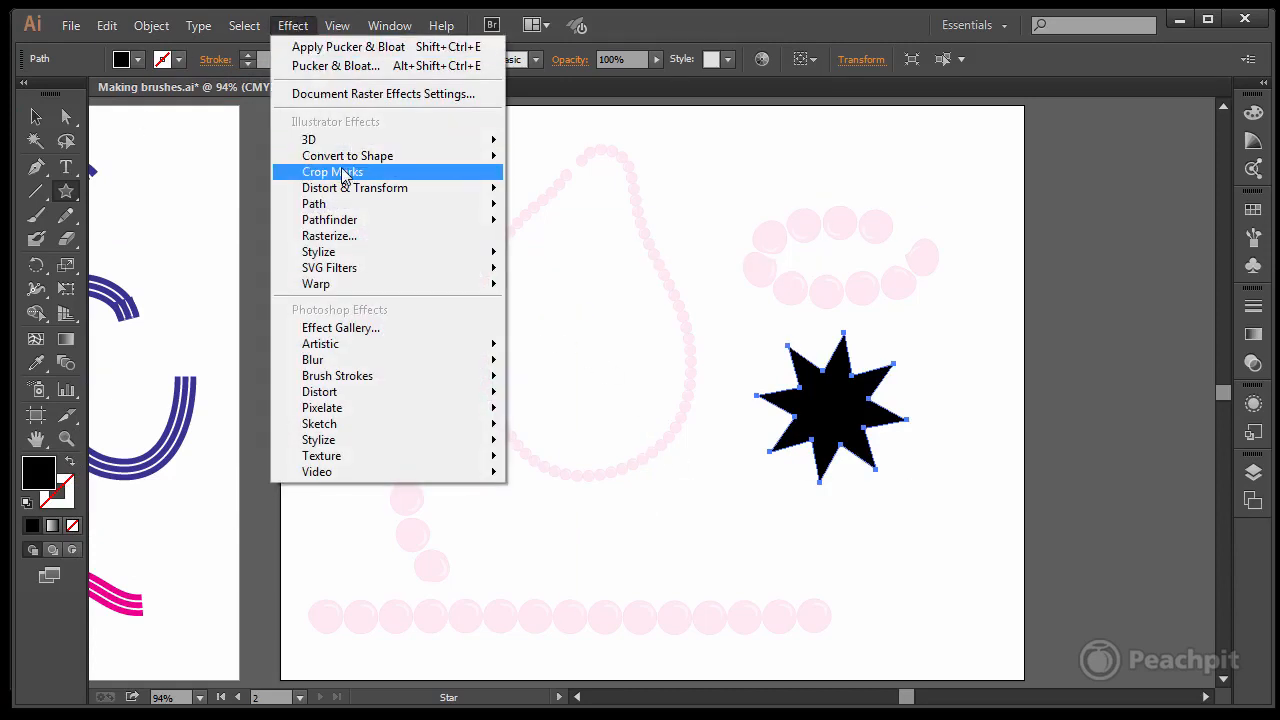
mouse_move(345, 189)
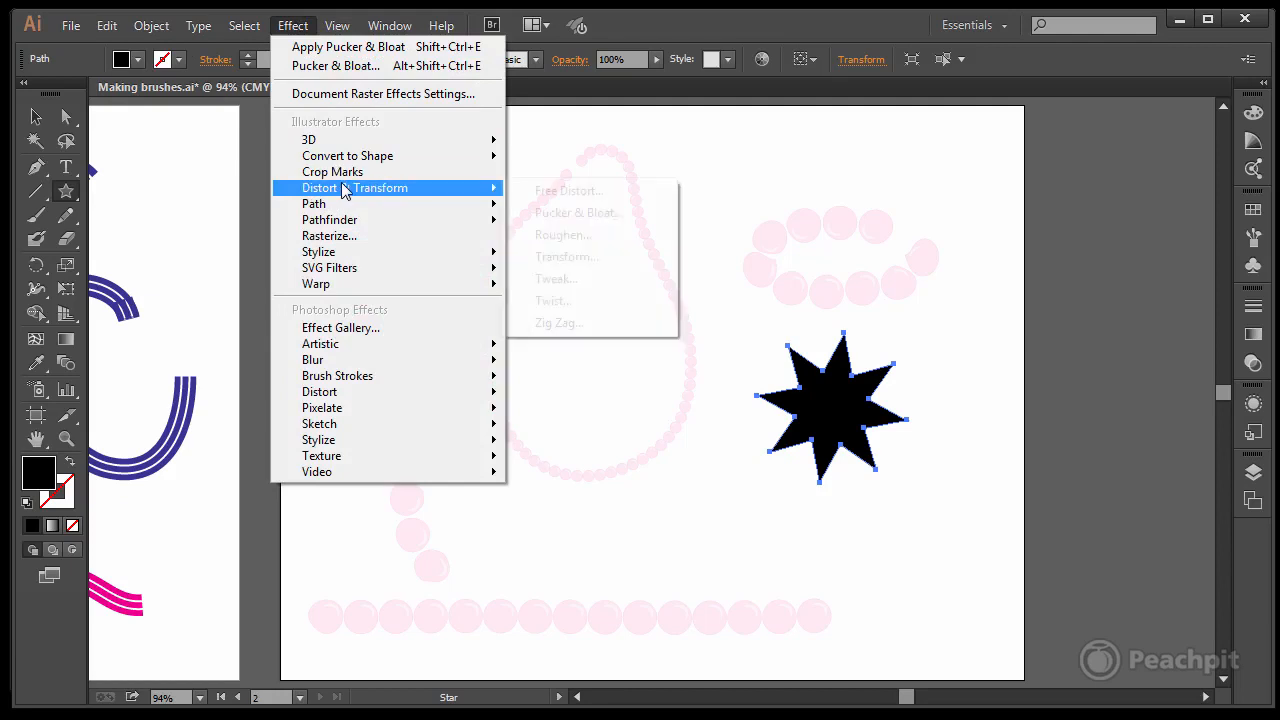
click(599, 213)
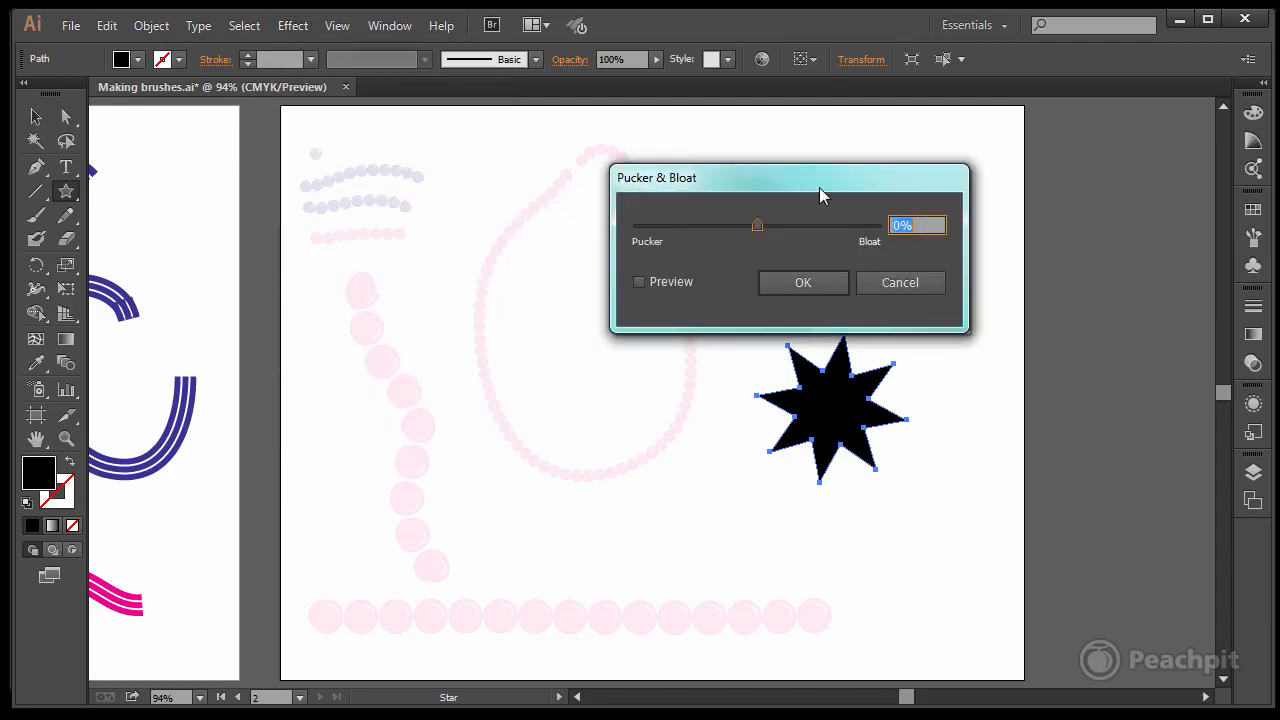
drag(819, 187, 496, 176)
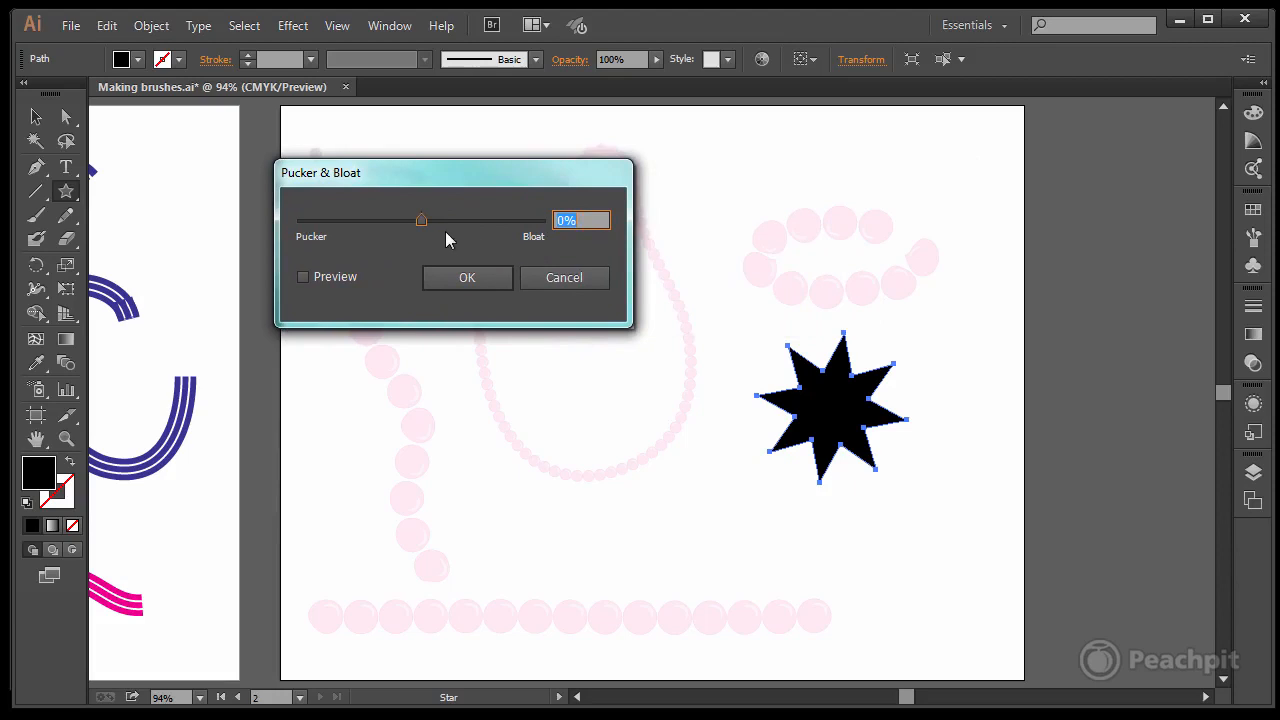
drag(424, 219, 456, 221)
click(304, 277)
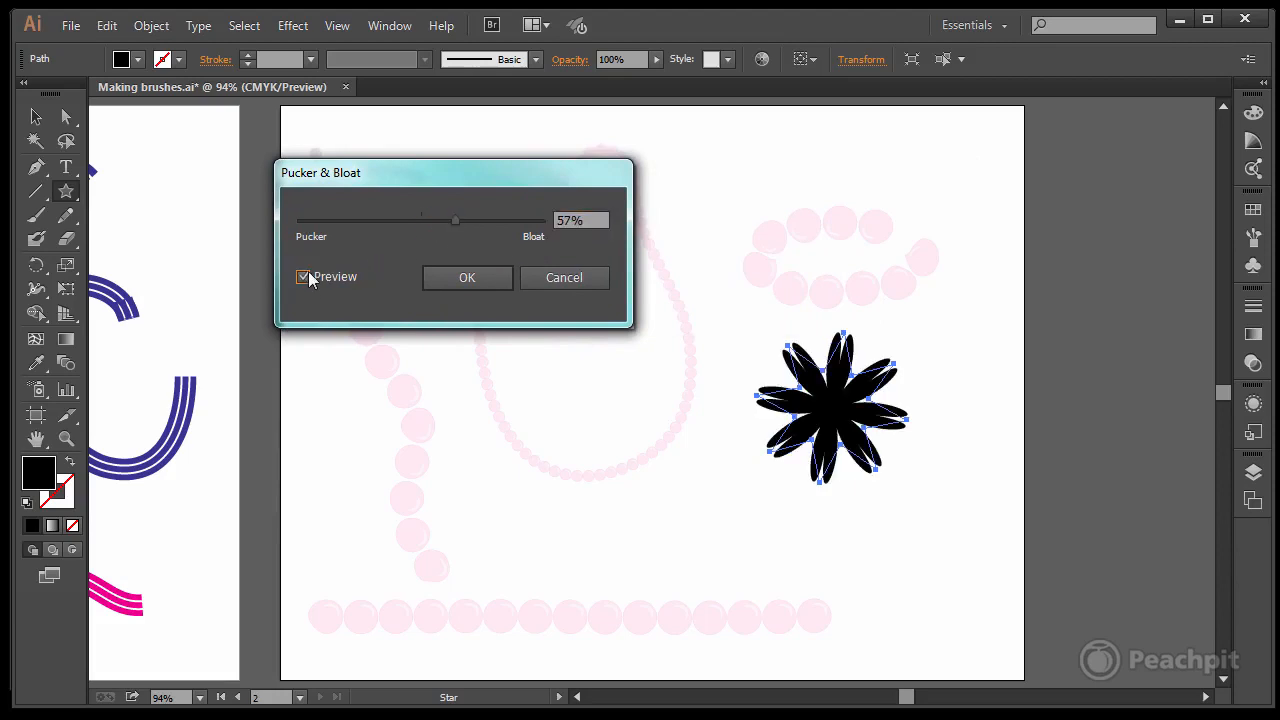
drag(456, 221, 526, 225)
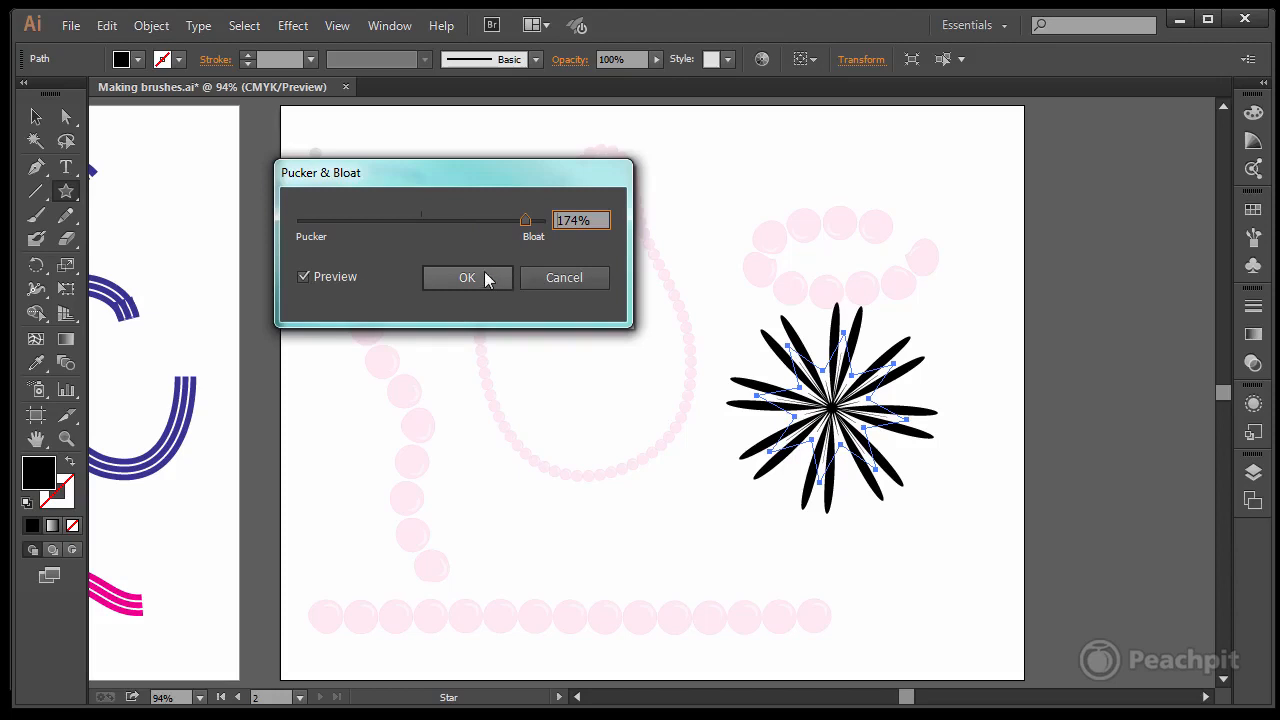
click(487, 278)
Scale the black starburst down to about a fifth of its size and start a new scatter brush from it
click(35, 116)
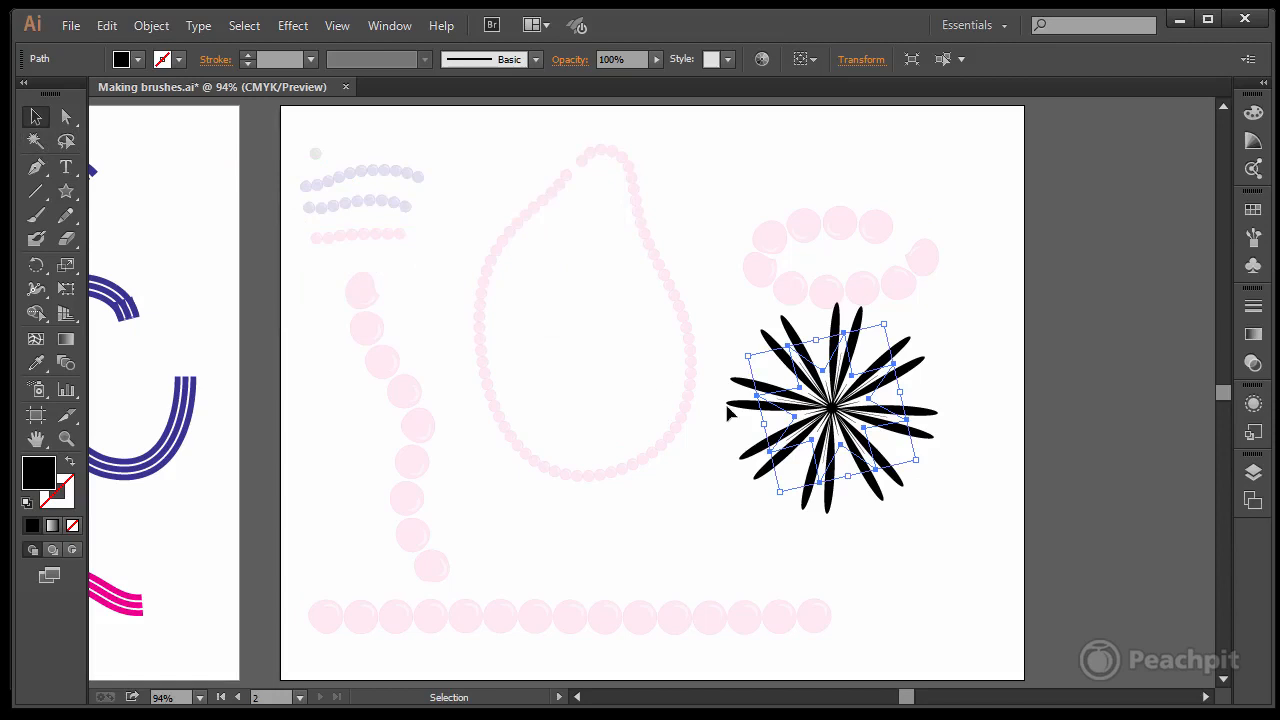
drag(915, 460, 881, 450)
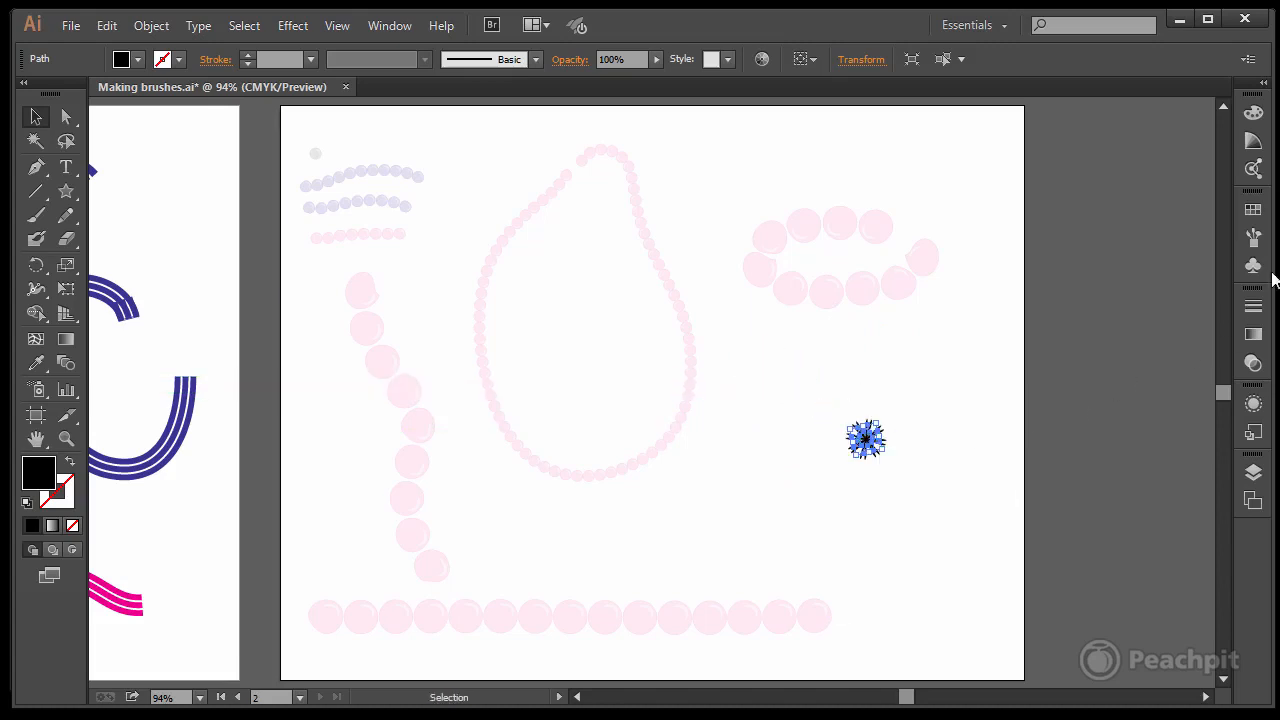
click(1253, 237)
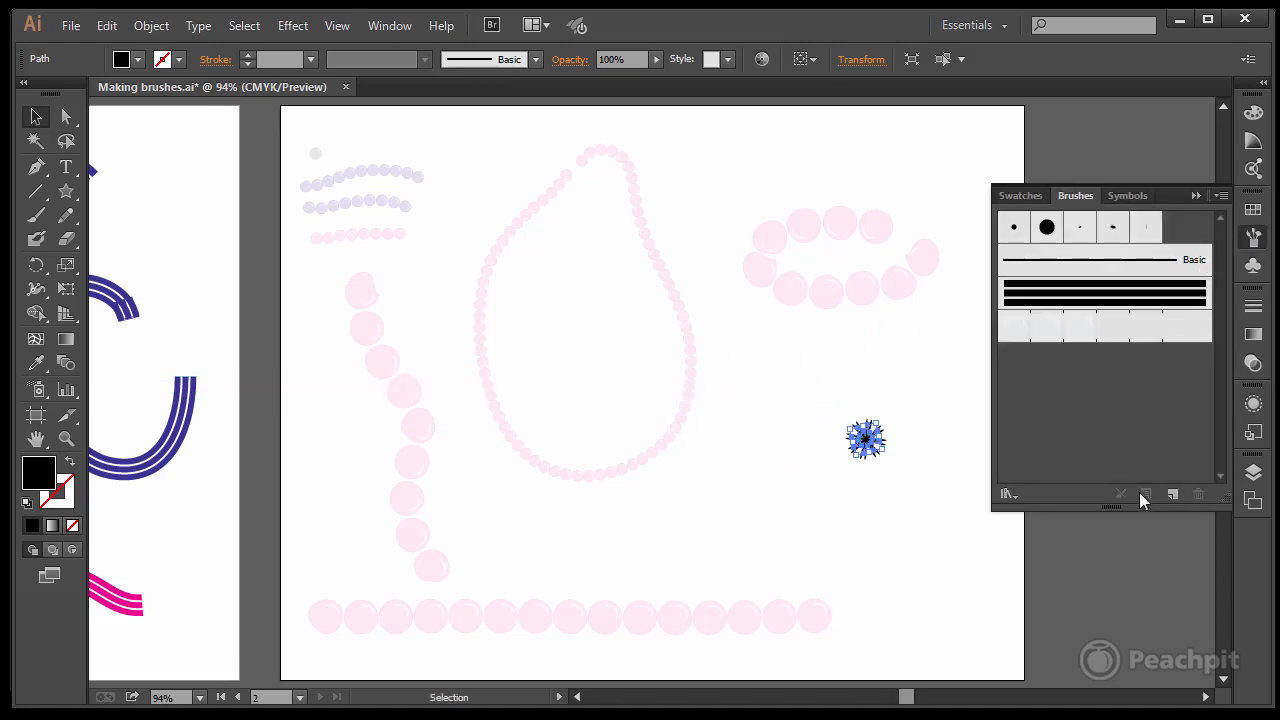
click(1172, 495)
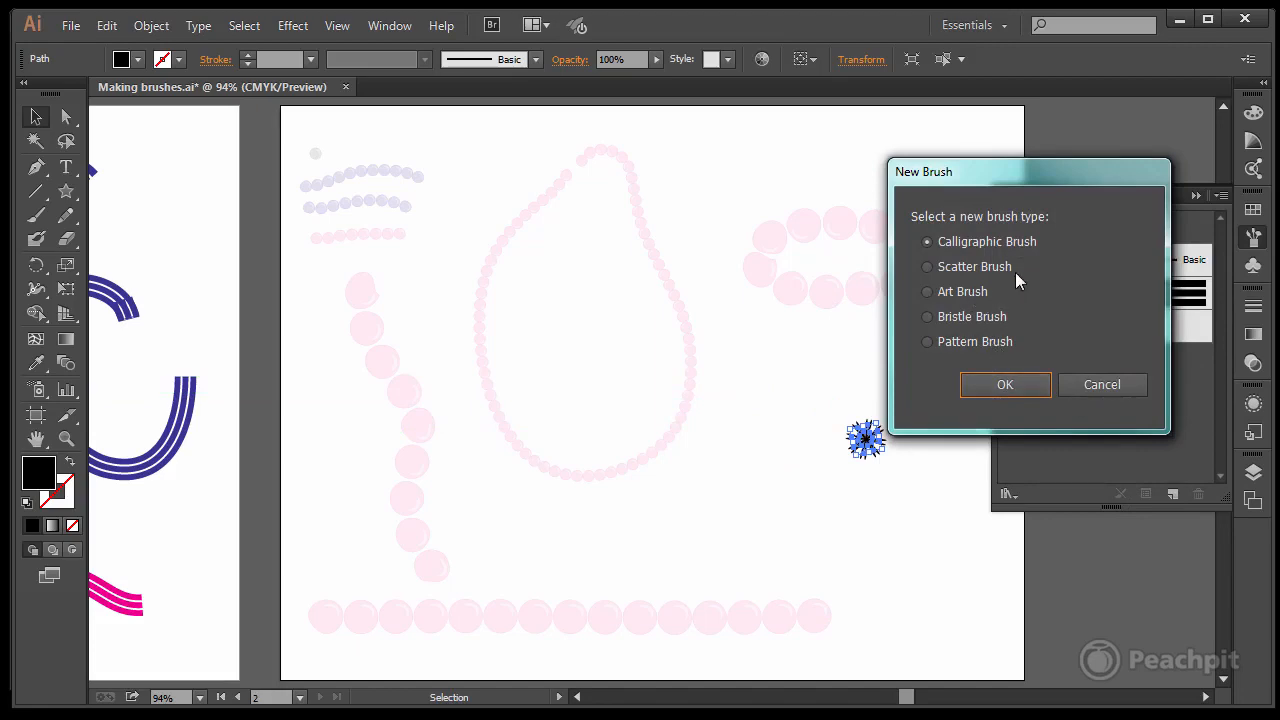
click(966, 265)
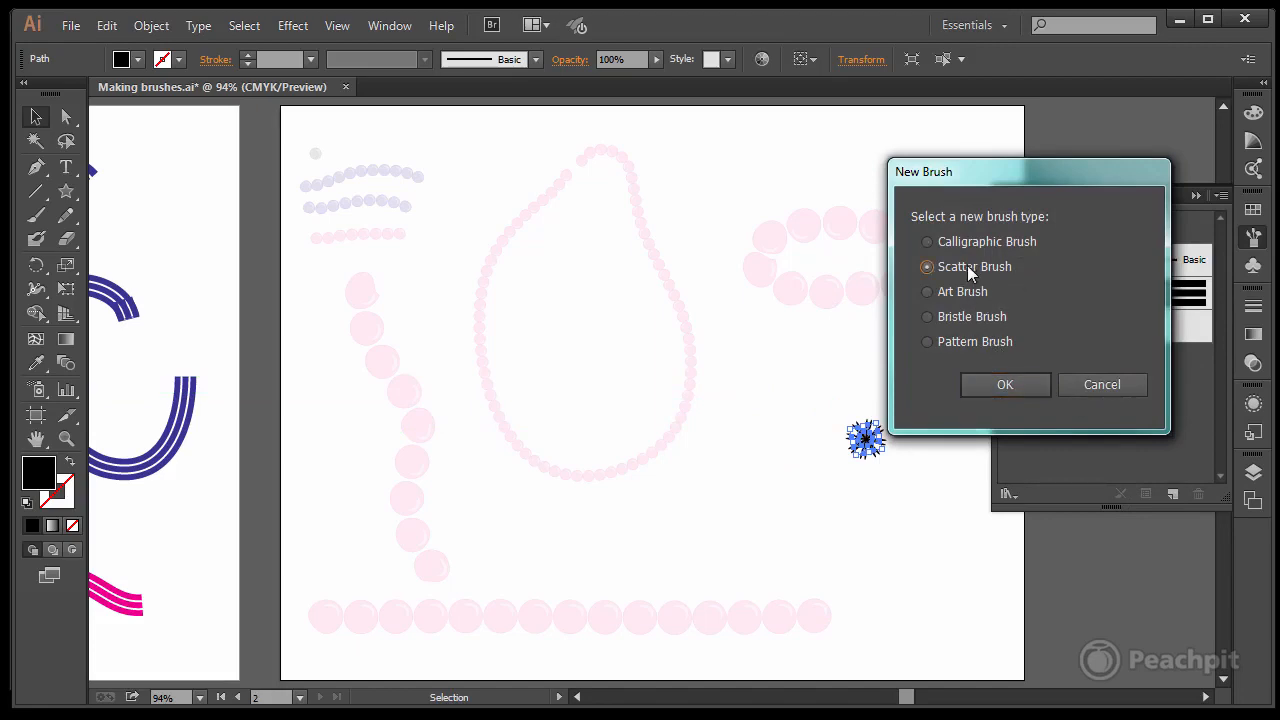
click(1005, 384)
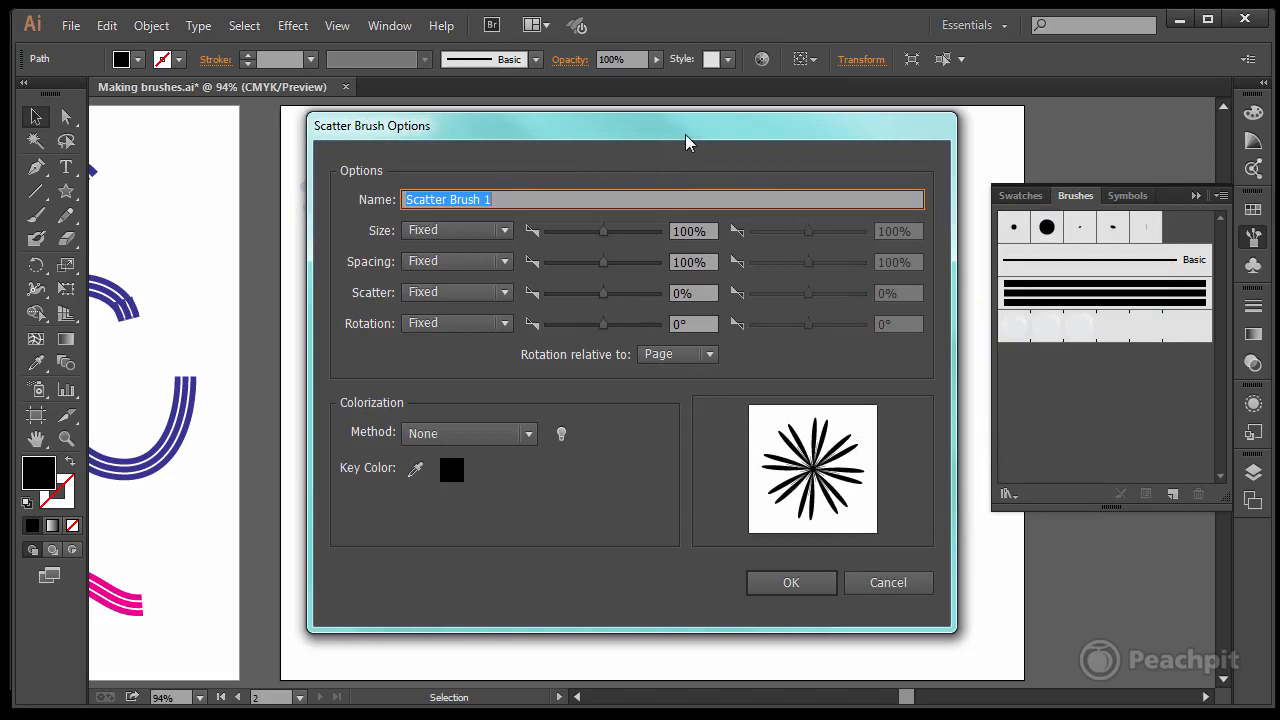
Set the scatter brush's size, spacing, scatter and rotation to Random
mouse_move(686, 142)
mouse_down()
mouse_move(629, 134)
mouse_move(642, 149)
mouse_up()
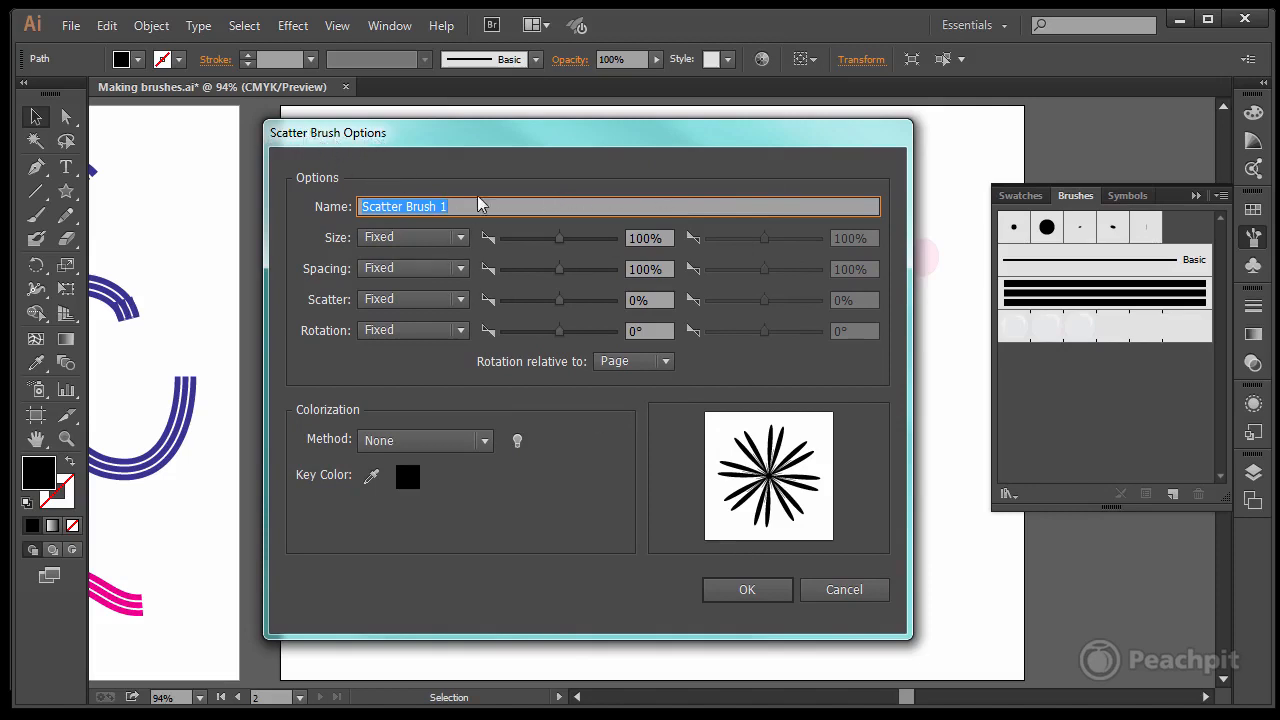
click(440, 238)
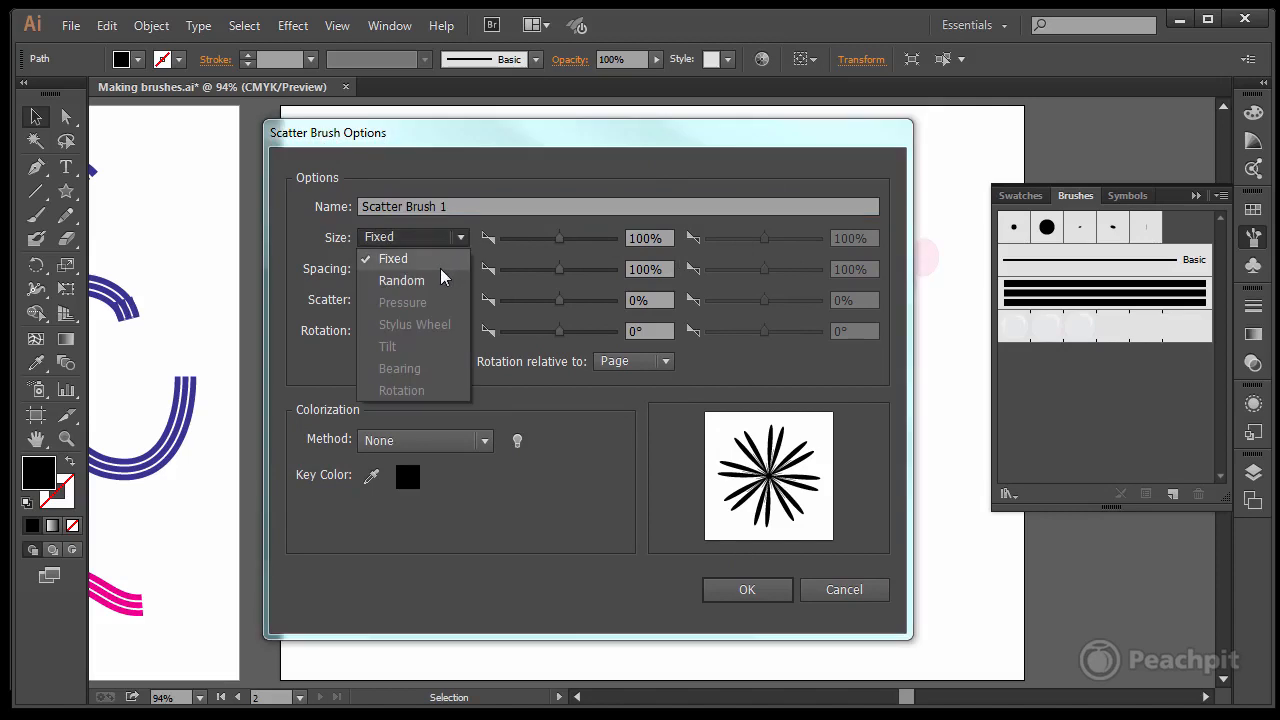
click(441, 281)
click(457, 268)
click(446, 303)
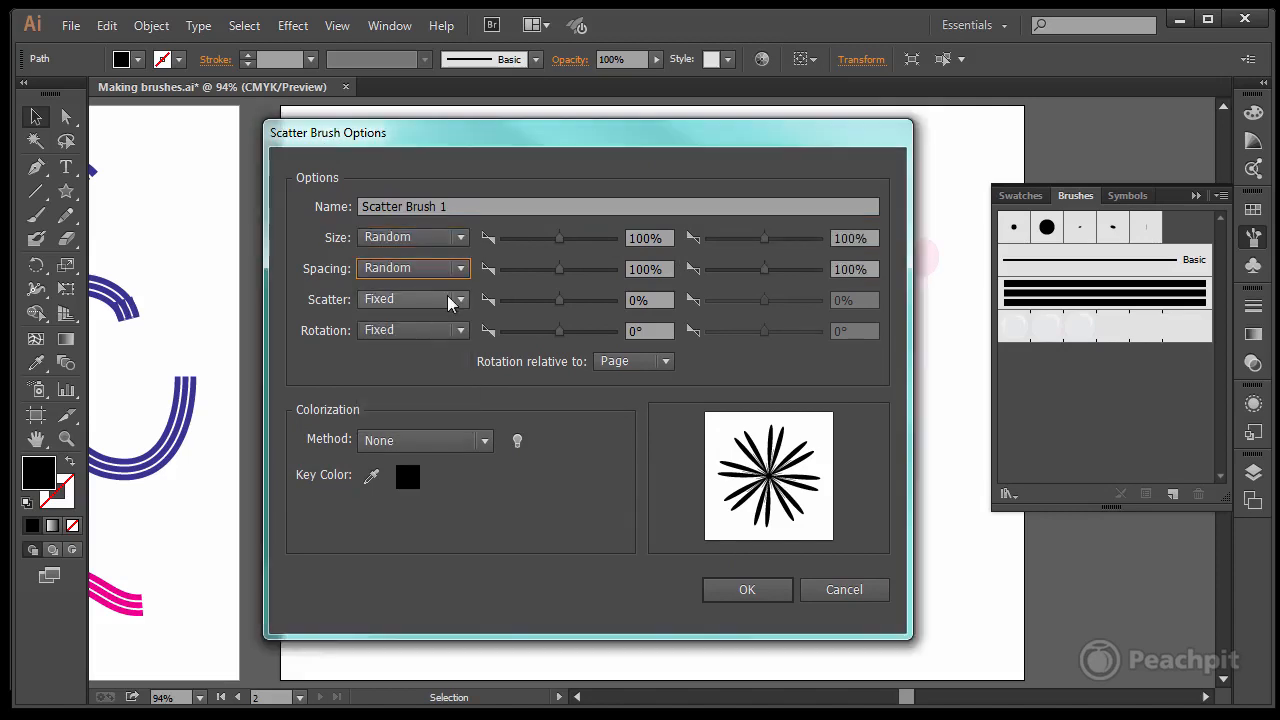
click(461, 300)
click(439, 333)
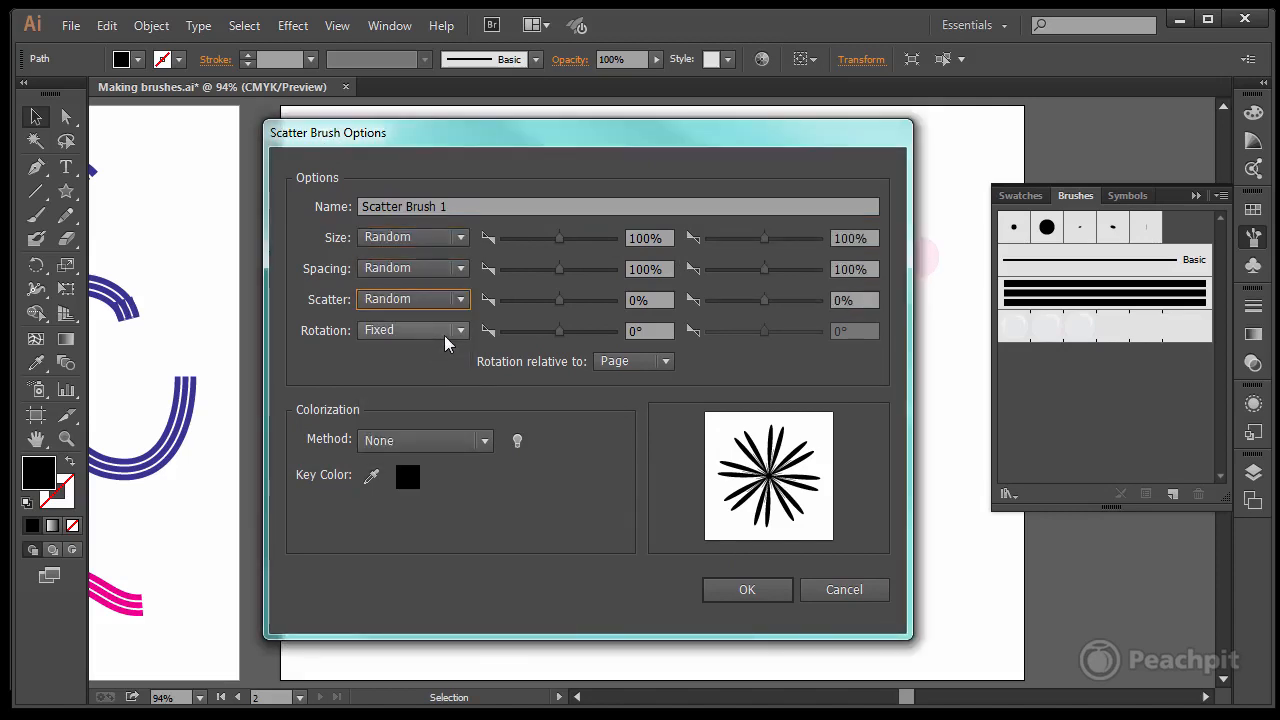
click(458, 331)
click(430, 374)
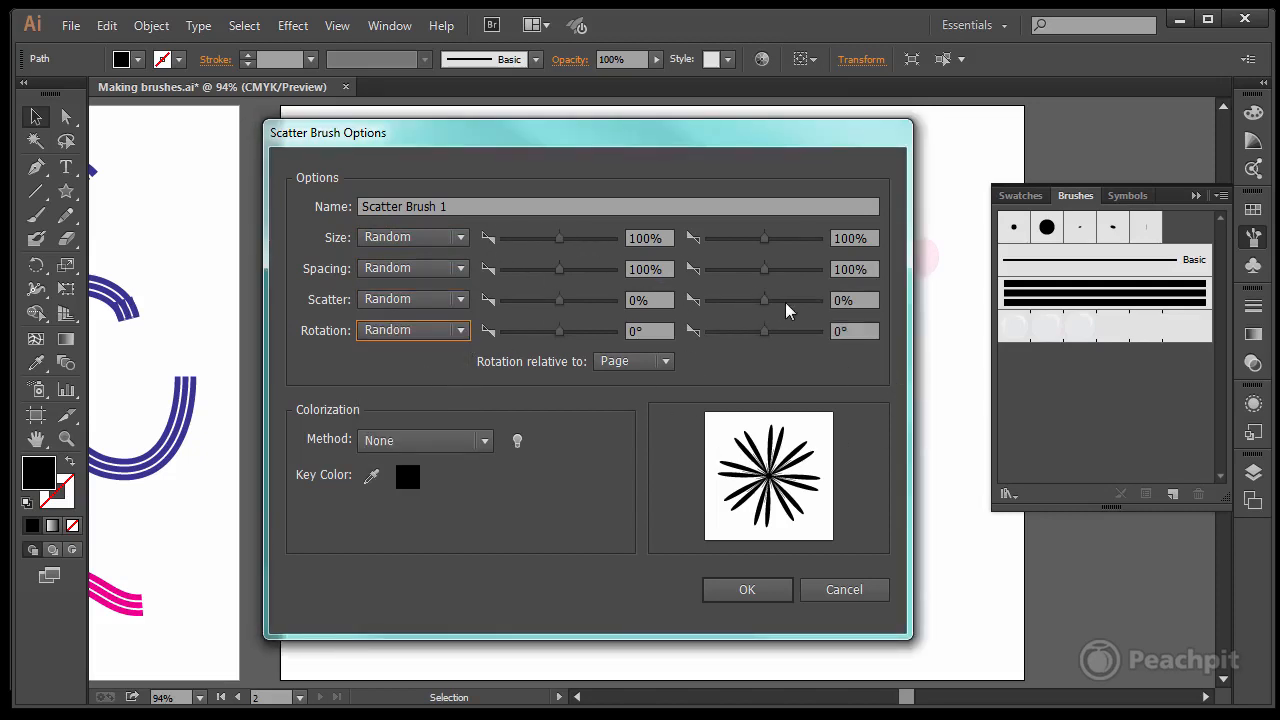
Set the brush's minimum size to 47%, spacing to 46%, scatter to -606% and rotation to -112°
click(528, 238)
click(527, 269)
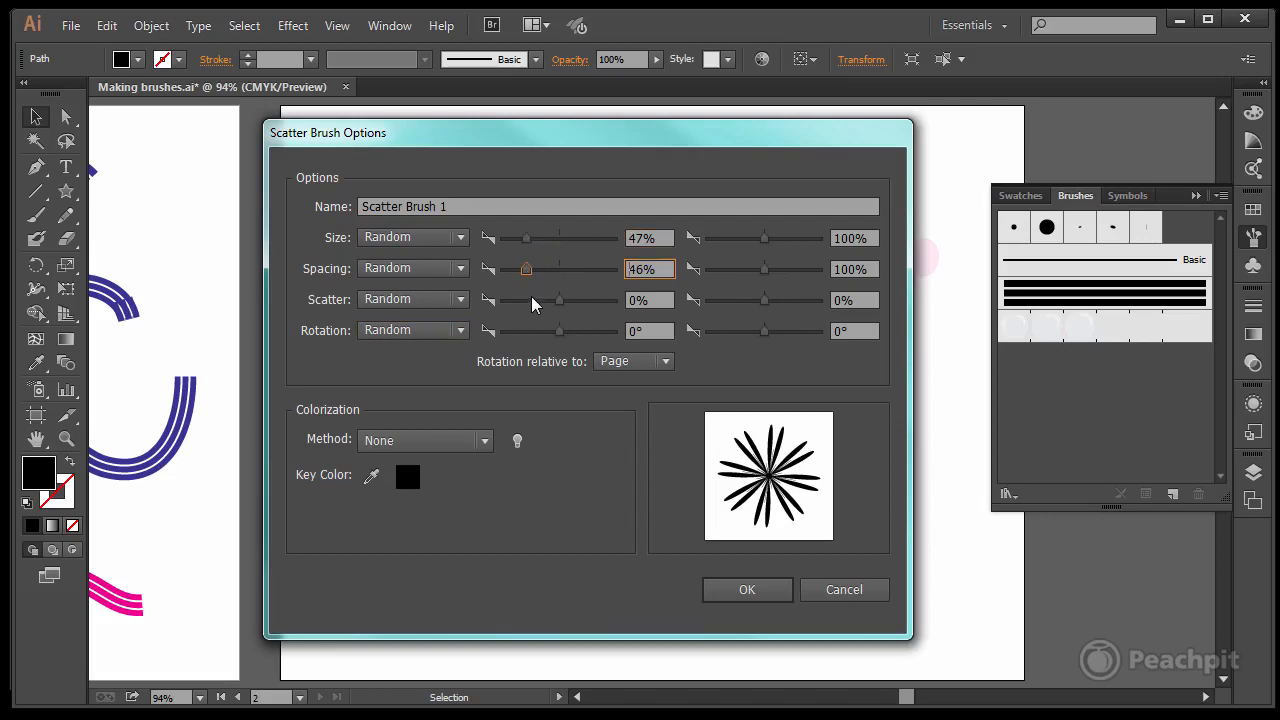
click(527, 300)
click(523, 331)
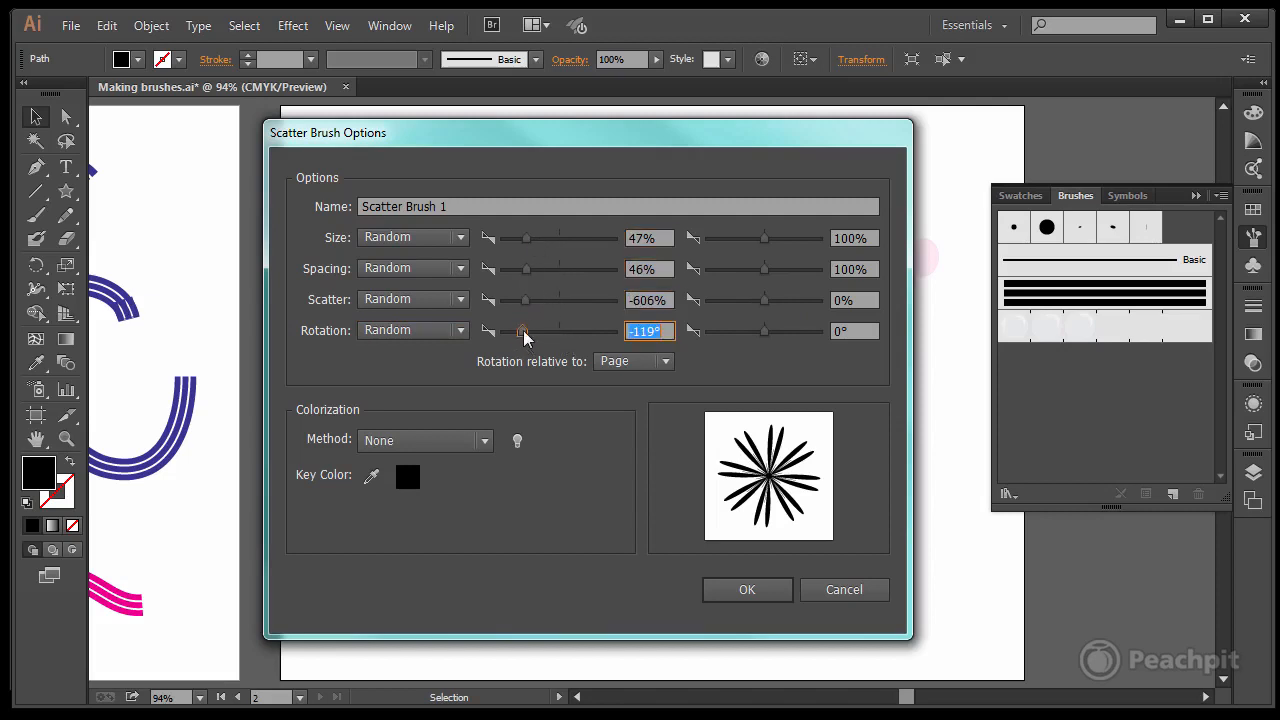
click(527, 333)
Set the brush's maximum size to 348%, spacing to 315%, scatter to 239% and rotation to 43°
click(799, 239)
drag(797, 239, 763, 241)
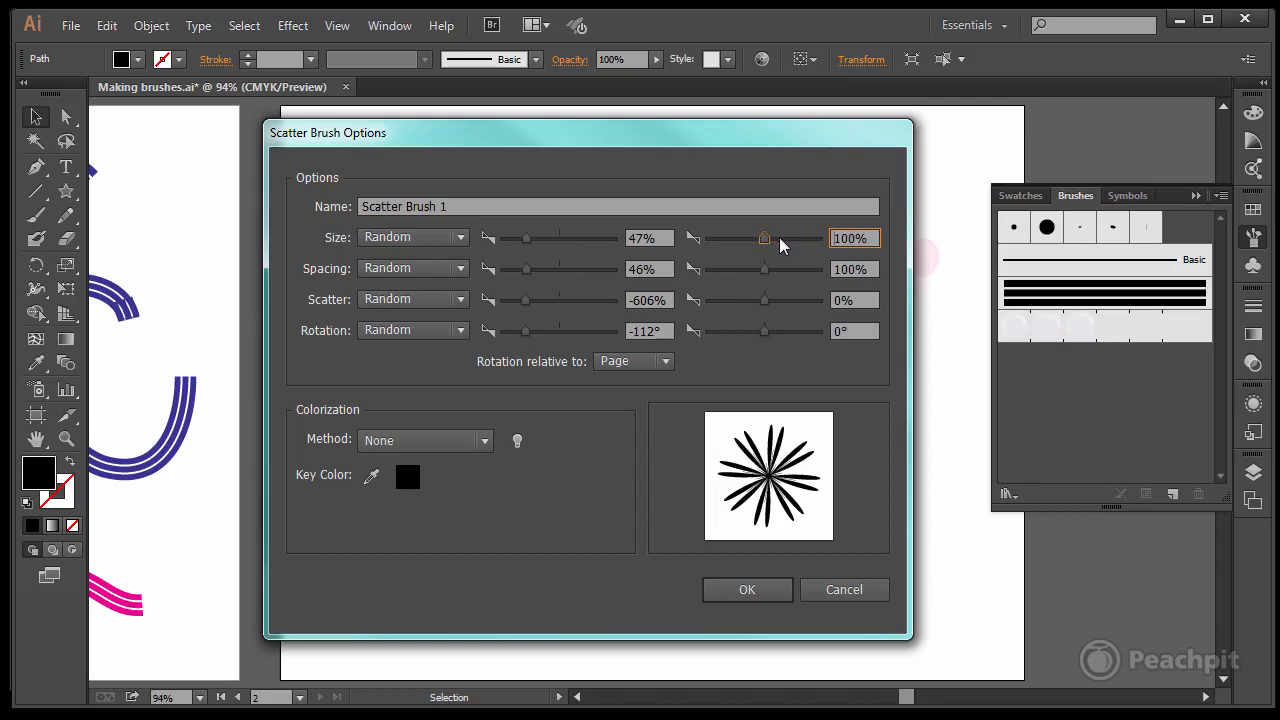
click(779, 238)
click(777, 269)
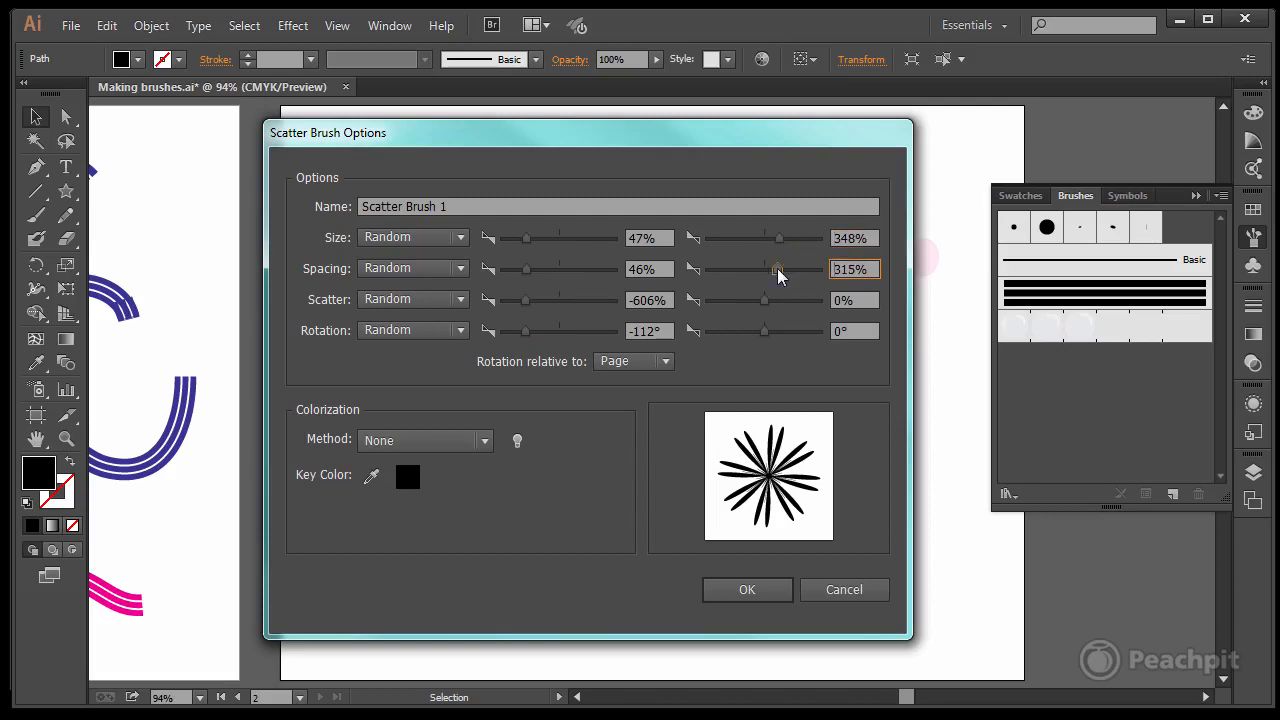
click(777, 300)
click(778, 331)
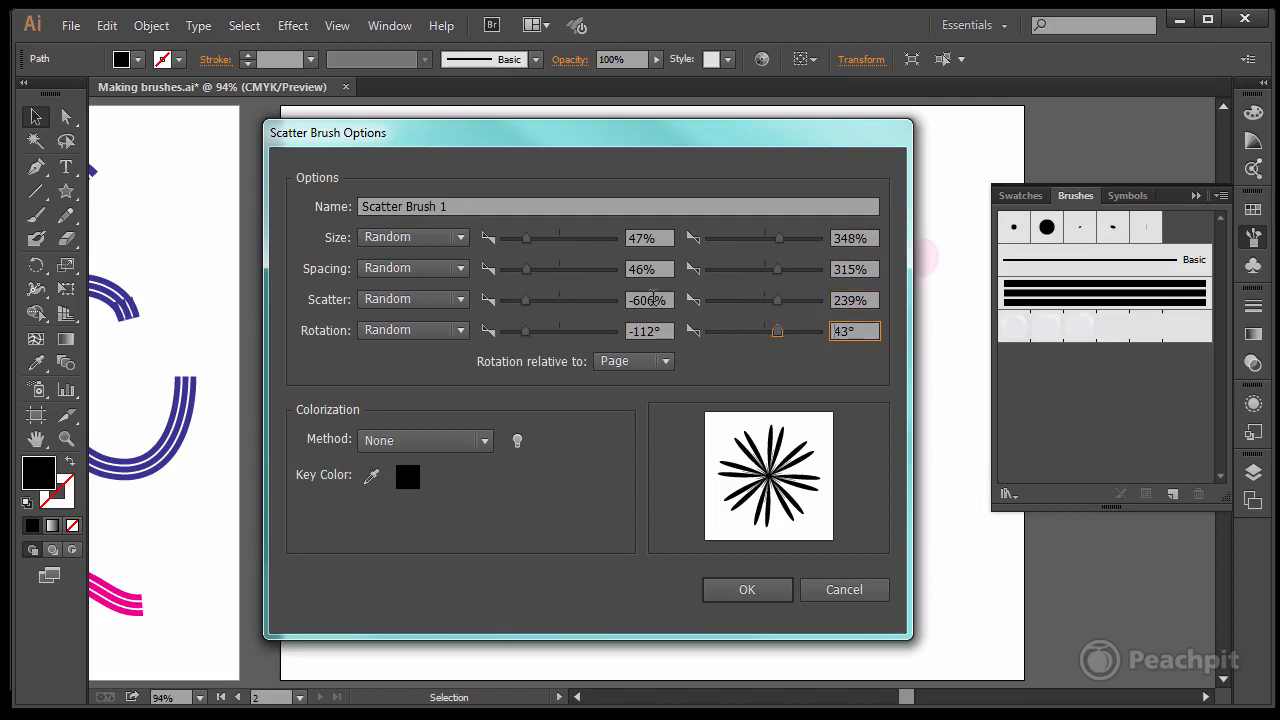
Set the scatter brush's colorization method to Tints and save the brush
click(485, 440)
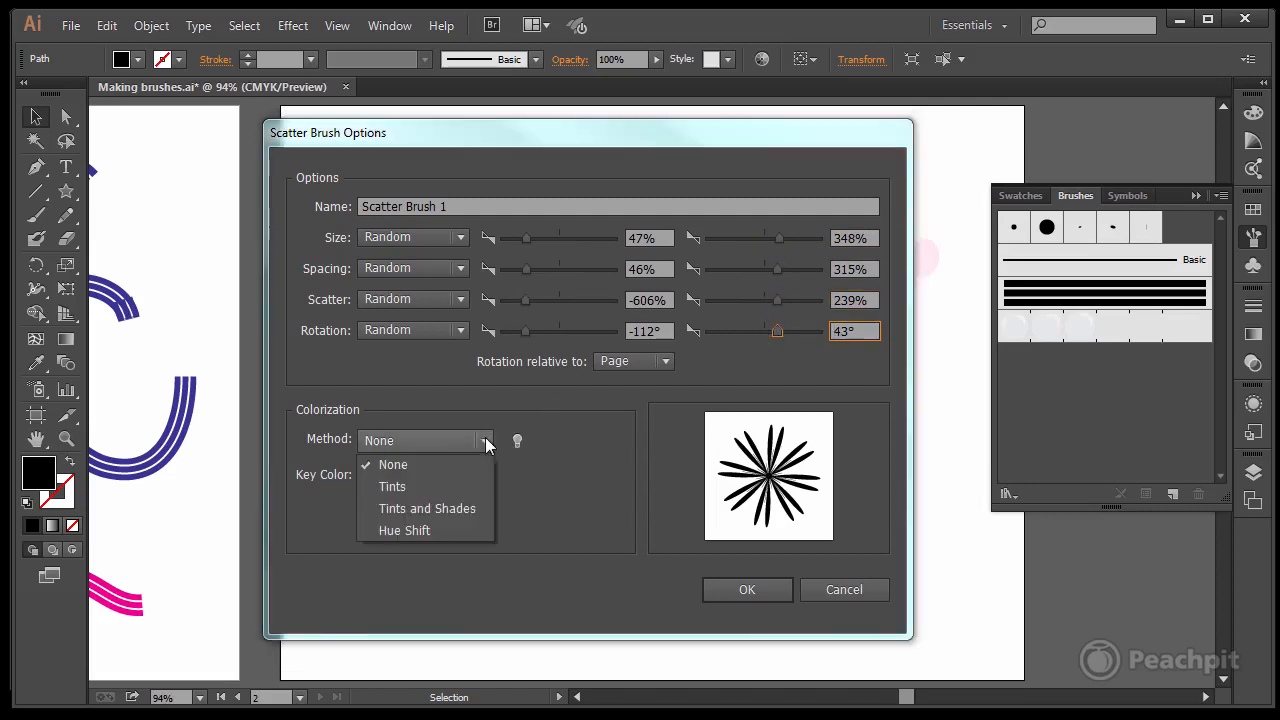
click(437, 487)
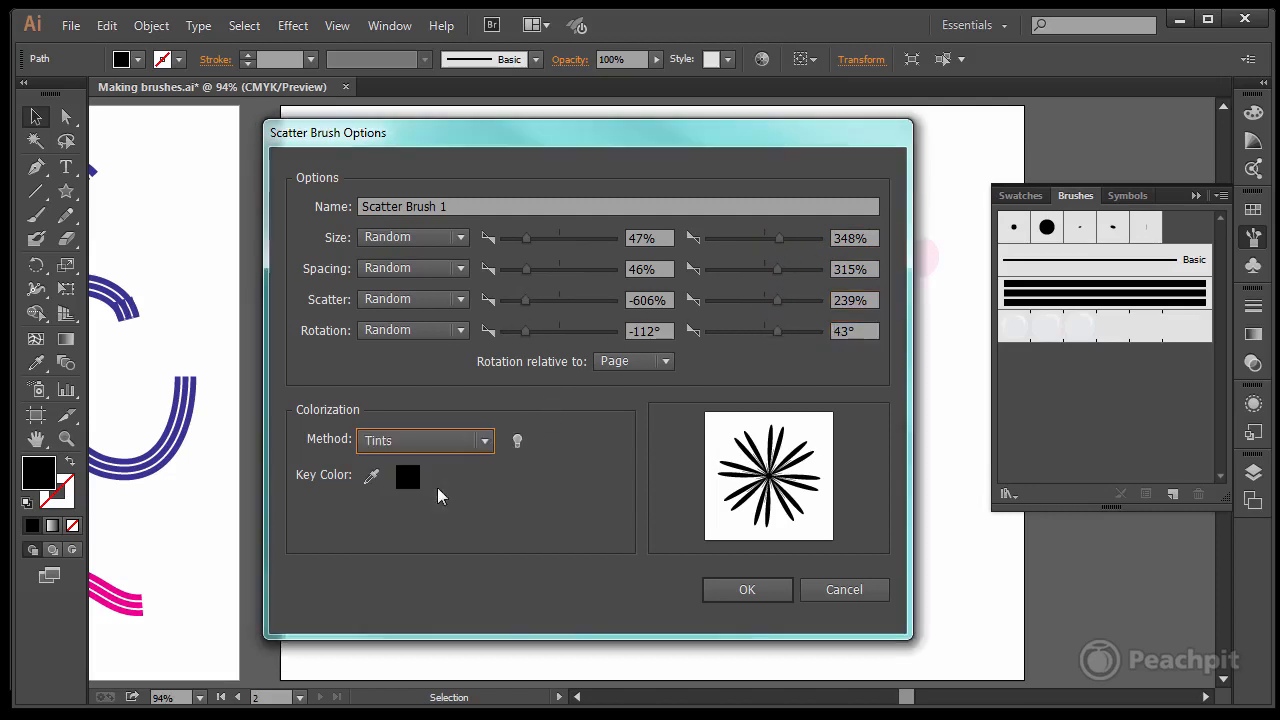
click(747, 590)
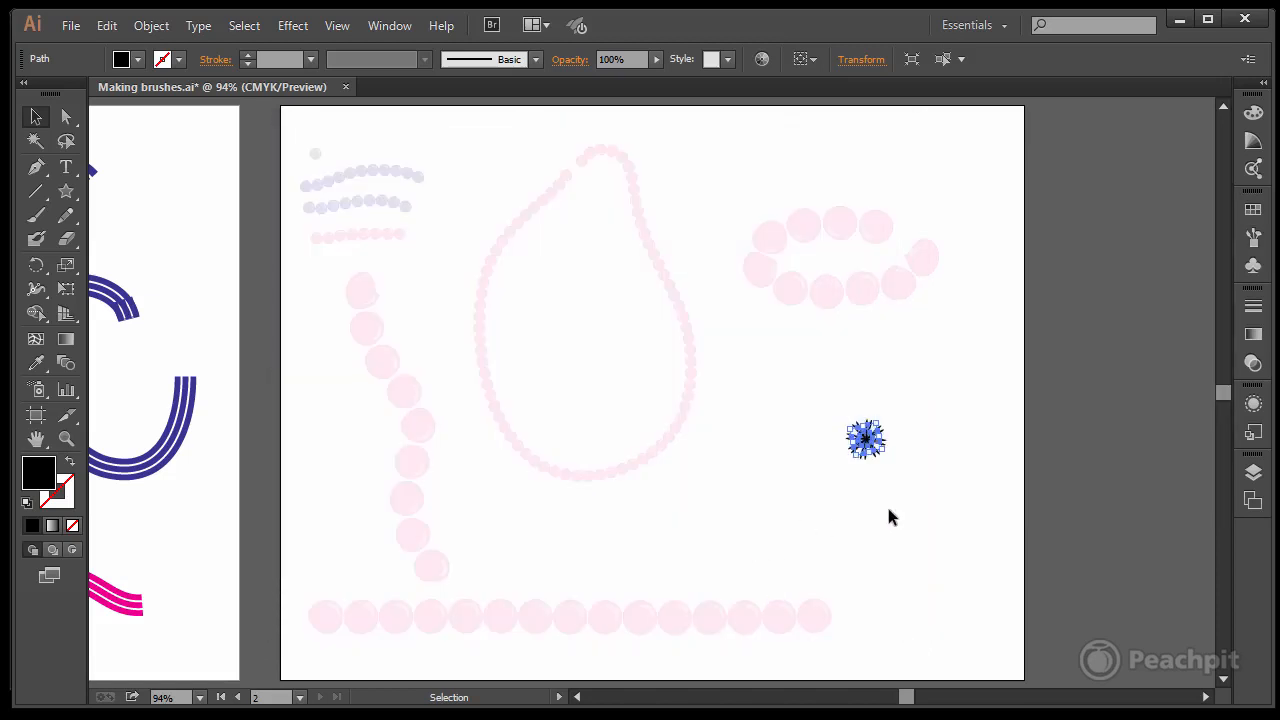
Move the small black starburst next to the top of the teardrop necklace and deselect it
click(886, 512)
mouse_move(872, 450)
mouse_down()
mouse_move(755, 248)
mouse_move(682, 163)
mouse_up()
click(728, 172)
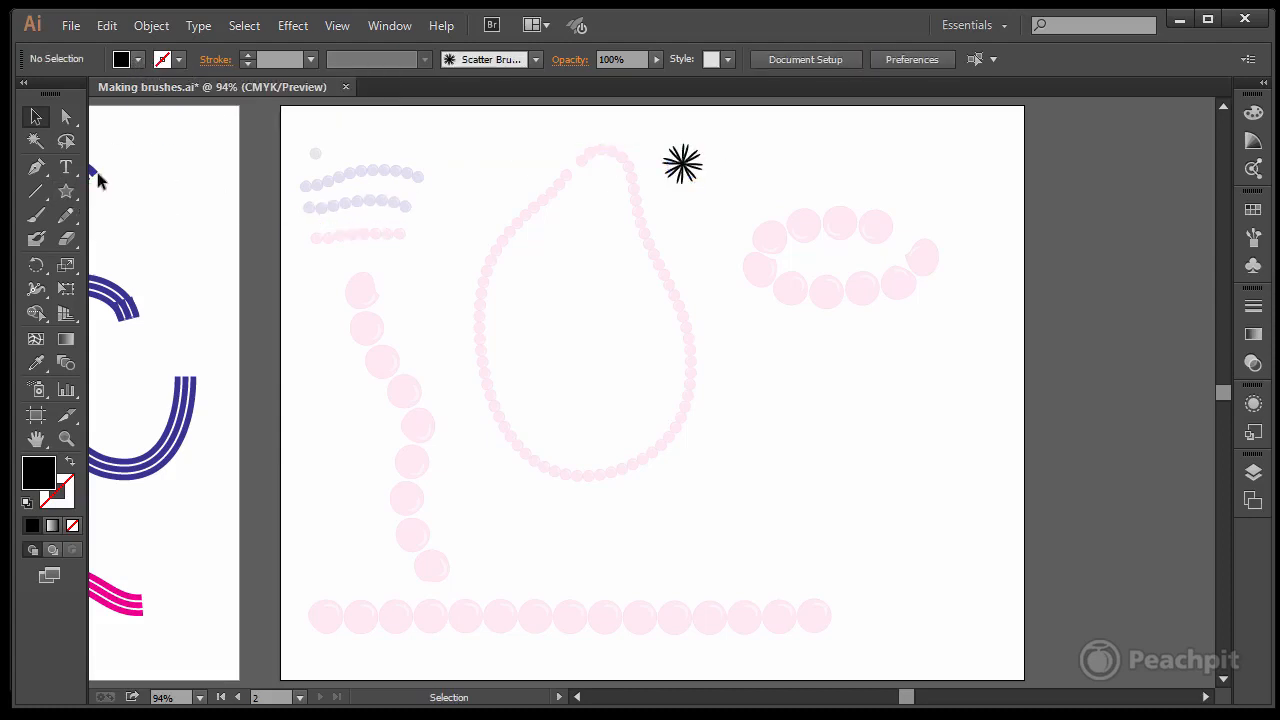
Set a magenta stroke with no fill and paint a scatter brush stroke across the lower part of the artboard with the Paintbrush tool
click(71, 461)
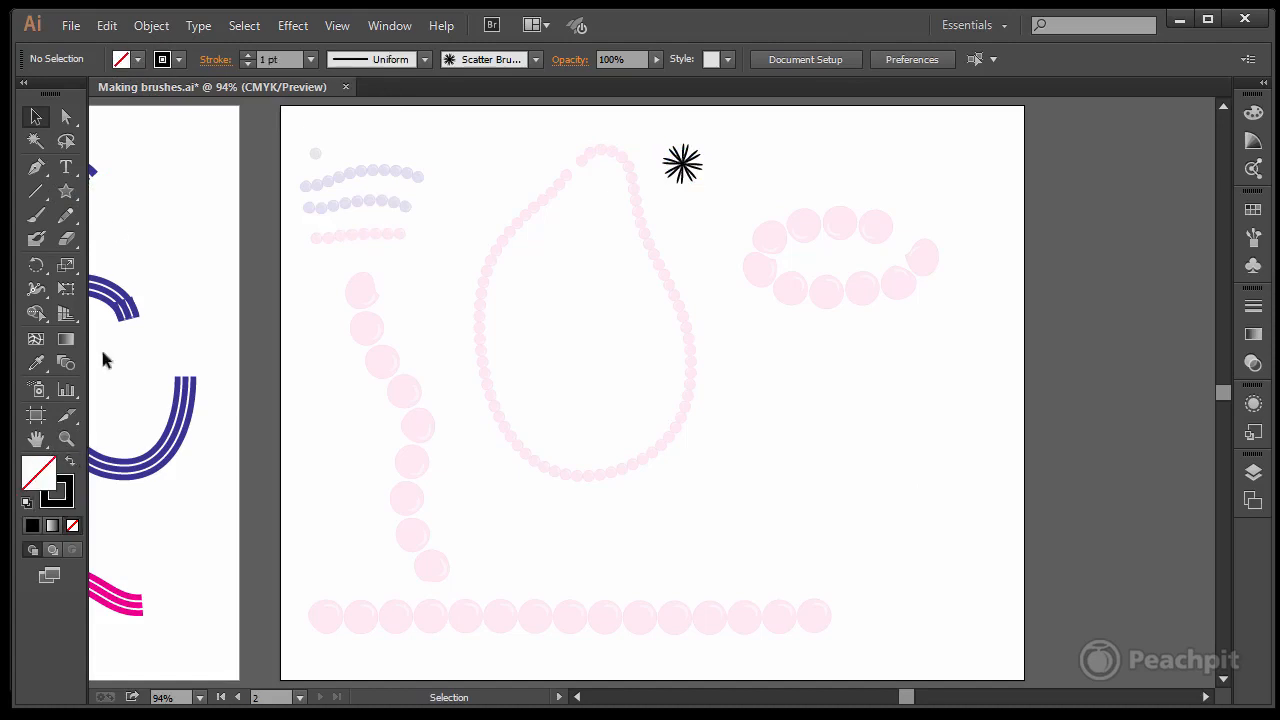
click(178, 60)
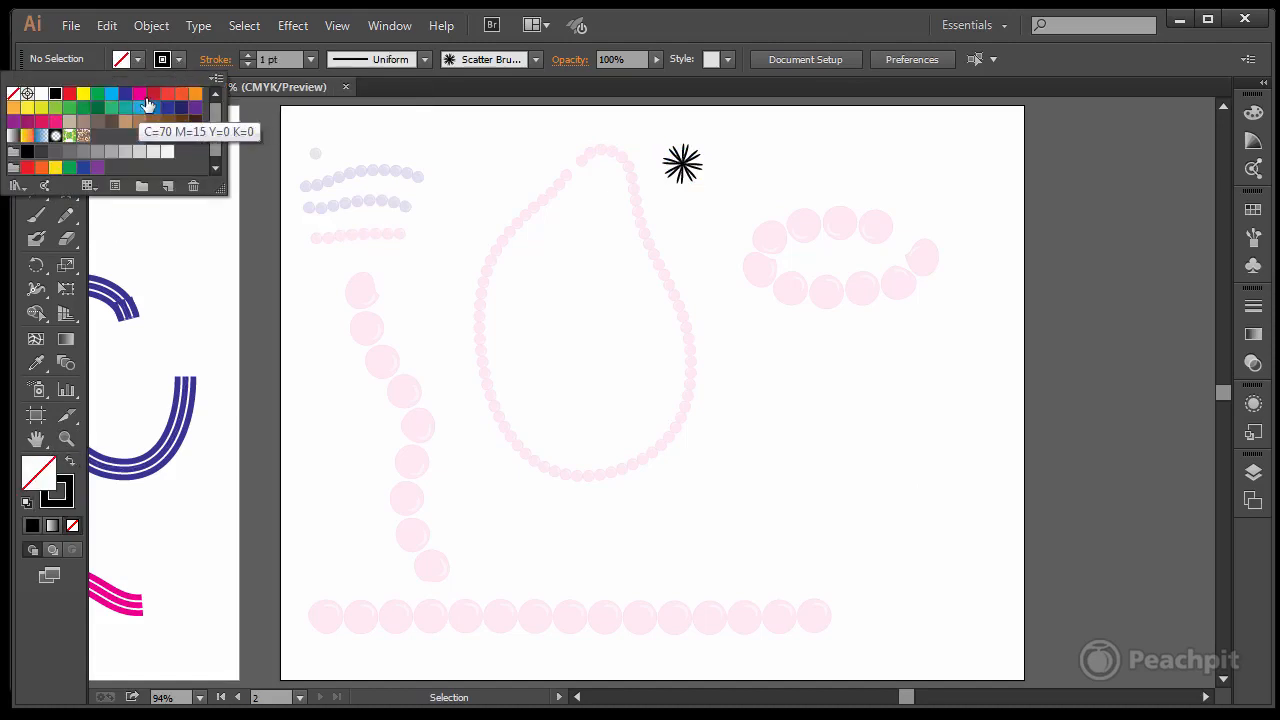
click(140, 94)
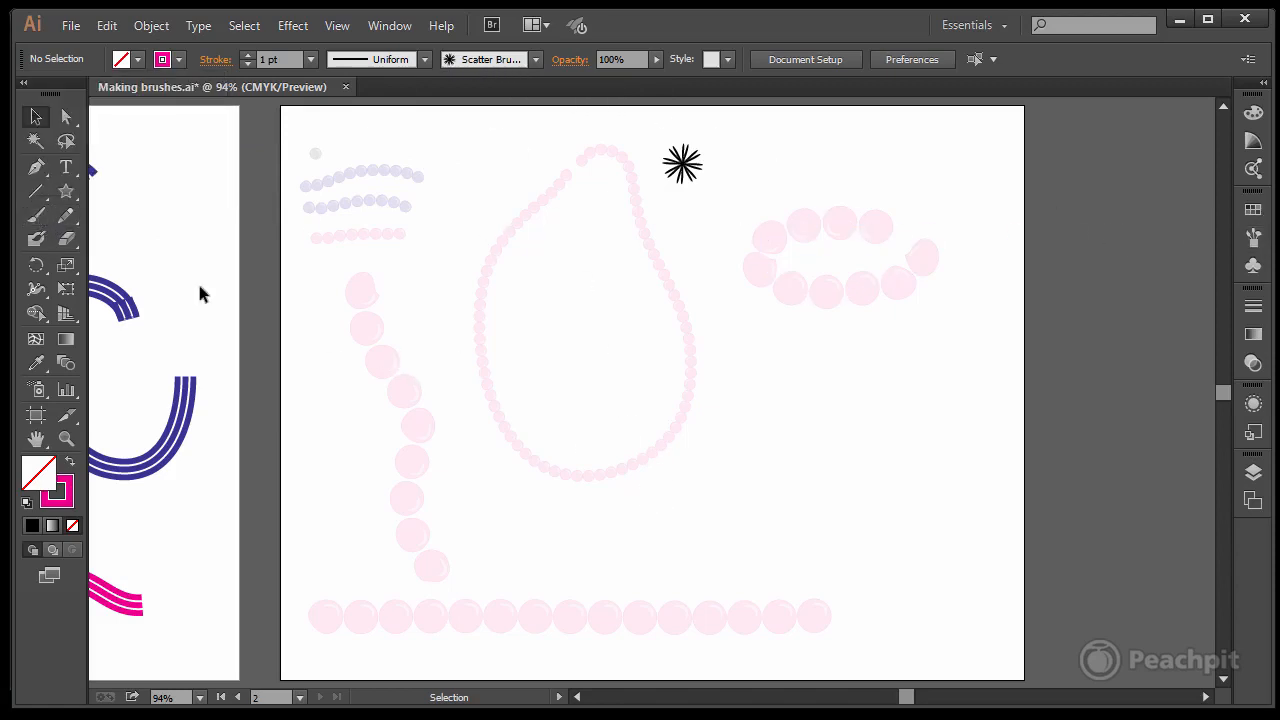
click(36, 215)
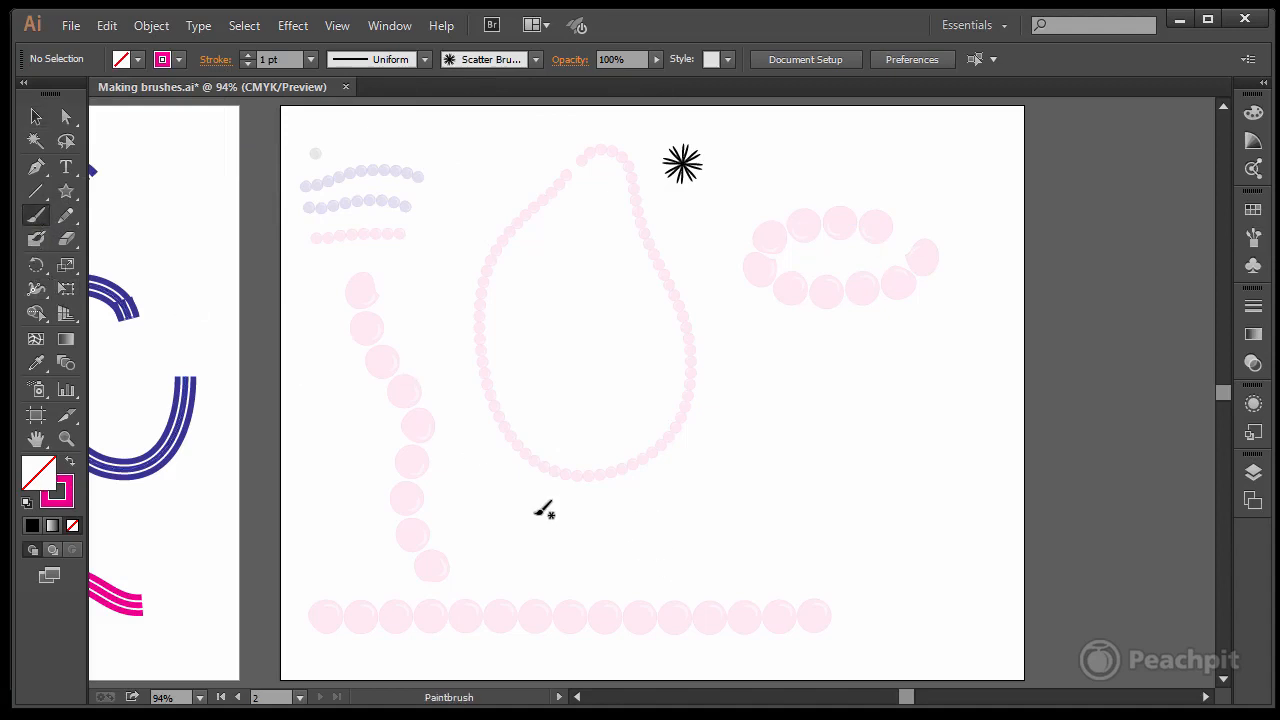
mouse_move(486, 520)
mouse_down()
mouse_move(552, 530)
mouse_move(702, 456)
mouse_move(858, 467)
mouse_up()
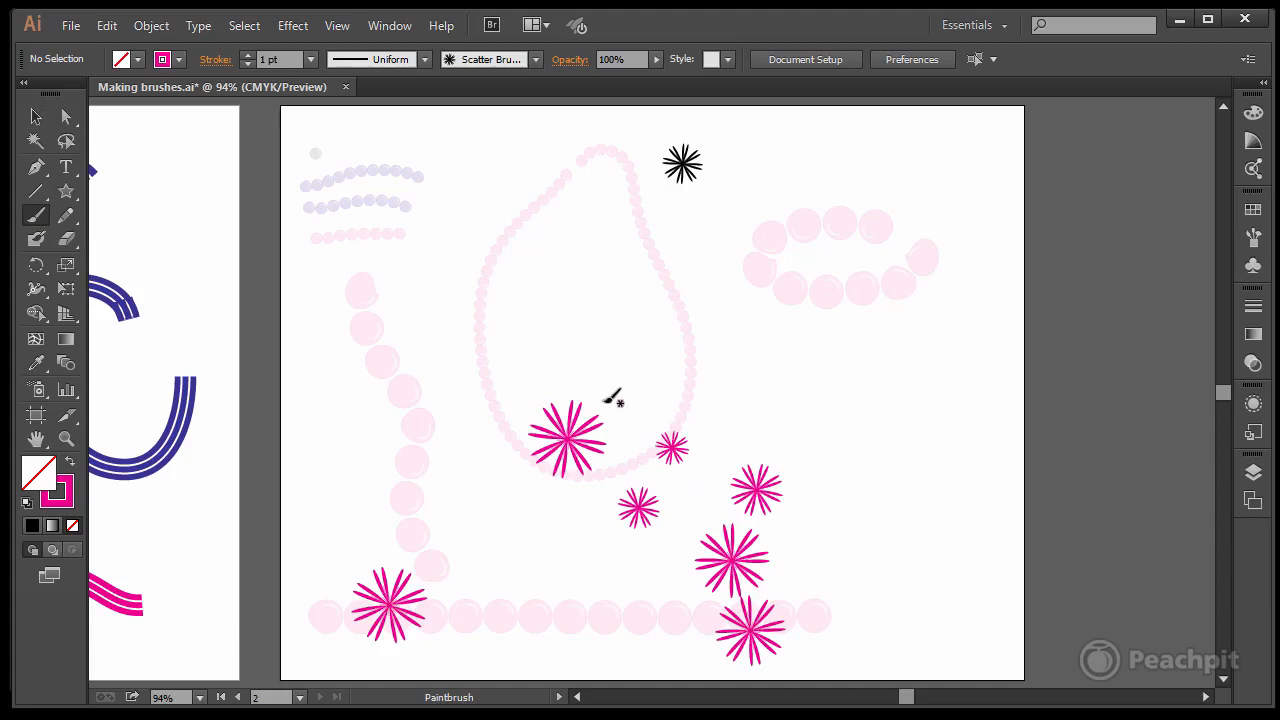
click(1254, 237)
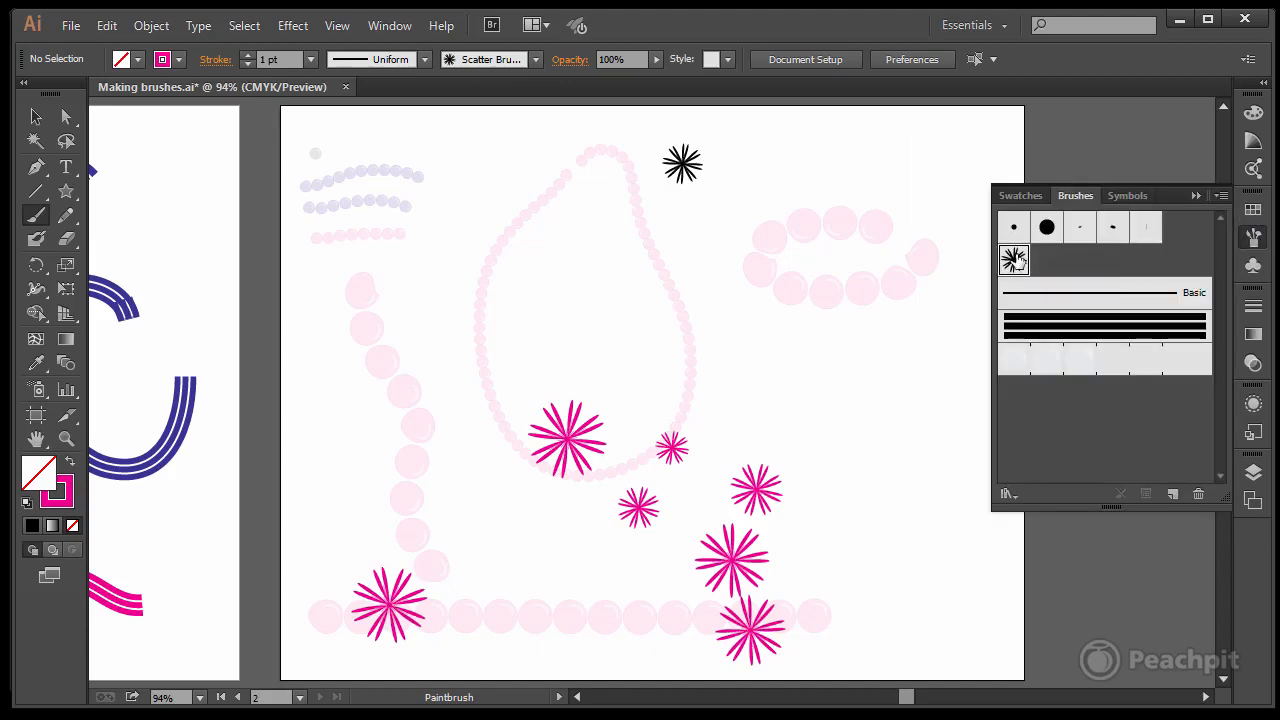
double_click(1014, 260)
mouse_move(827, 143)
mouse_down()
mouse_move(1000, 160)
mouse_move(1277, 118)
mouse_move(1047, 124)
mouse_up()
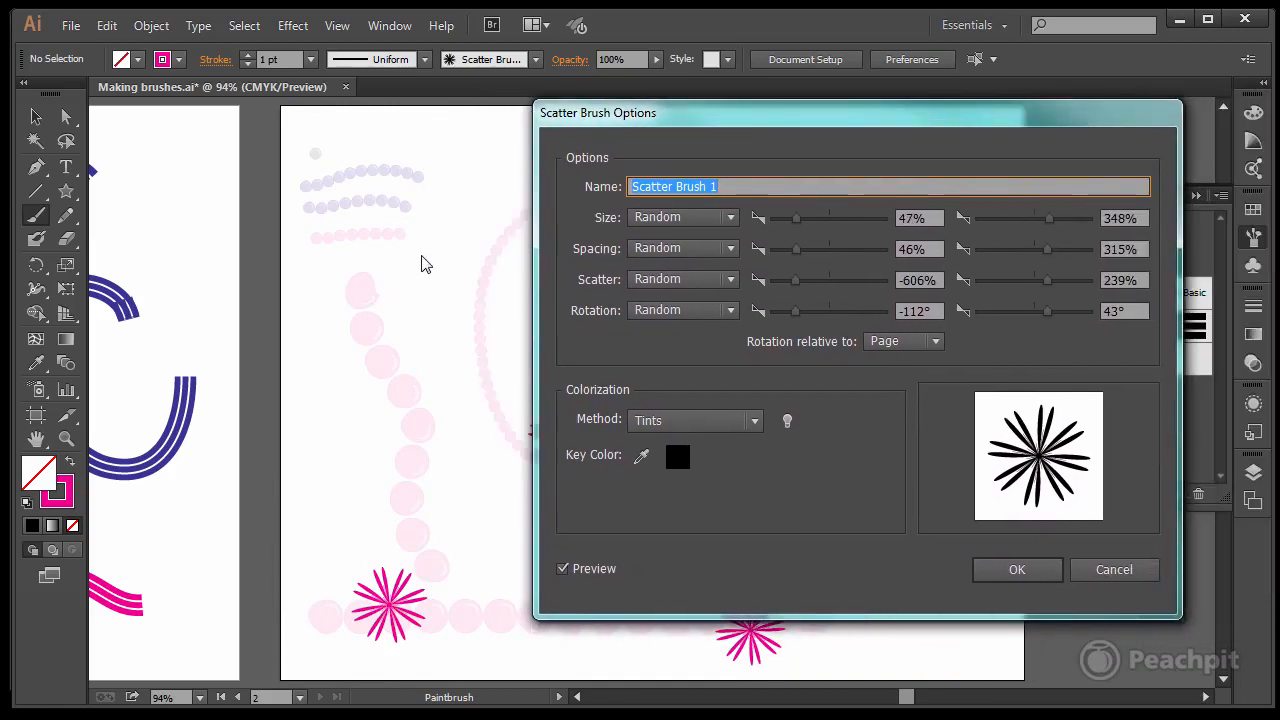
key(BackSpace)
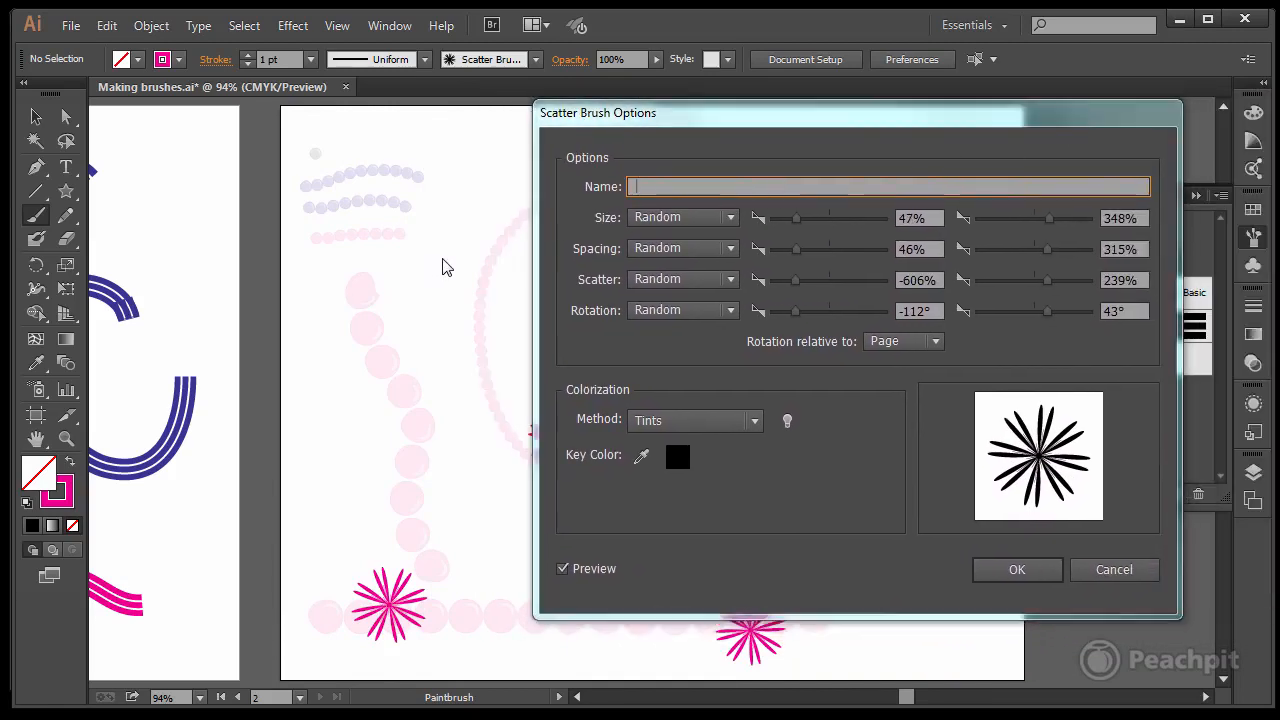
click(1126, 577)
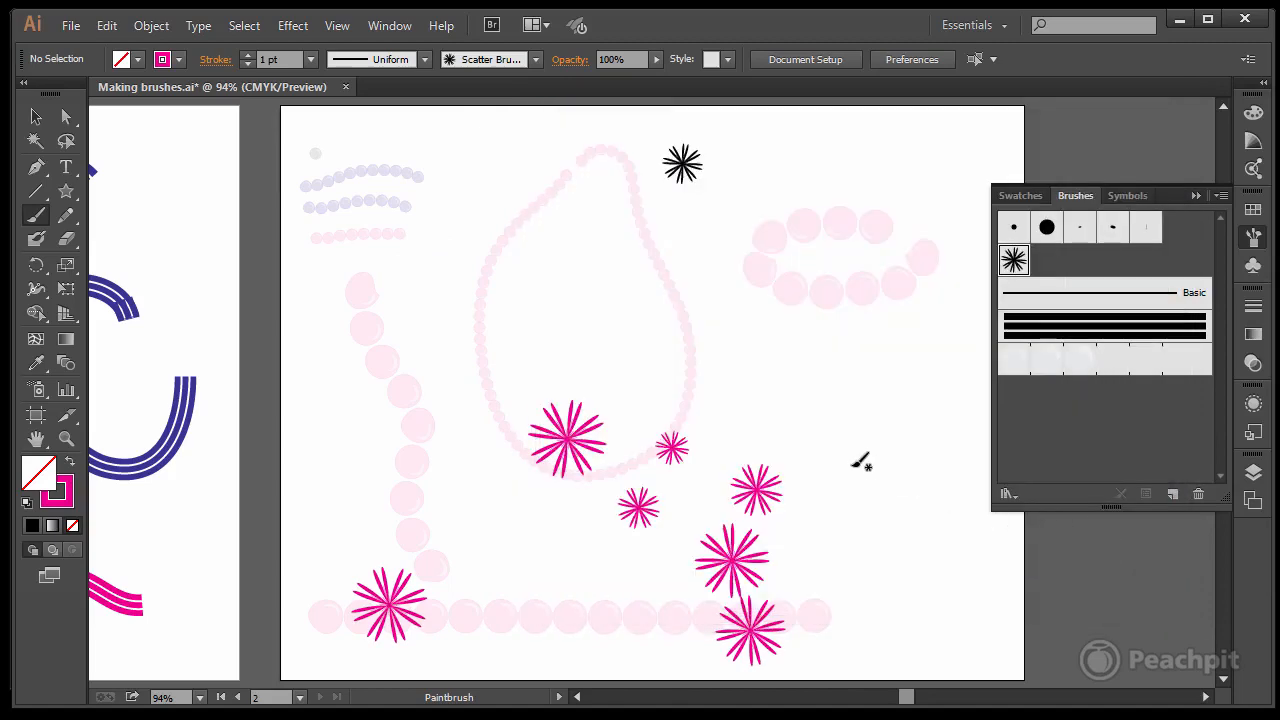
Reopen the starburst scatter brush's options and set its minimum size to 77%, spacing to 58%, scatter to -459% and rotation to -79°
mouse_move(861, 461)
mouse_down()
mouse_move(683, 451)
mouse_move(652, 473)
mouse_up()
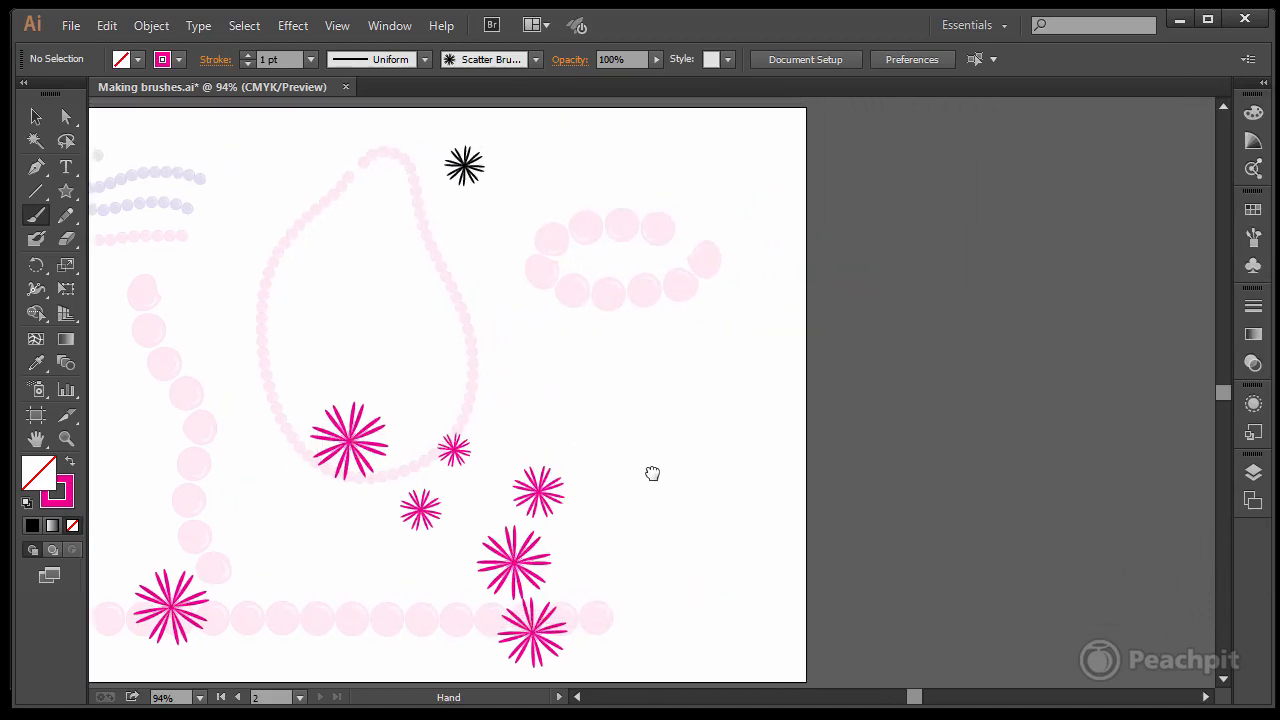
click(1253, 237)
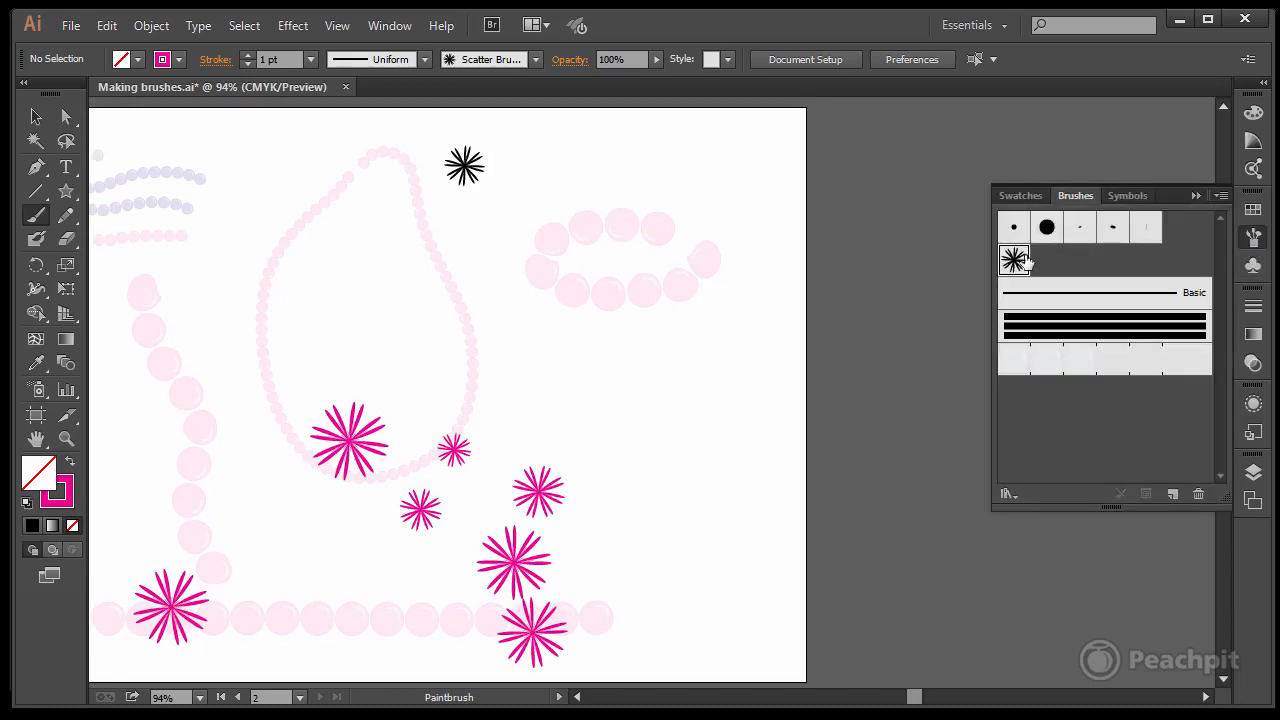
double_click(1014, 262)
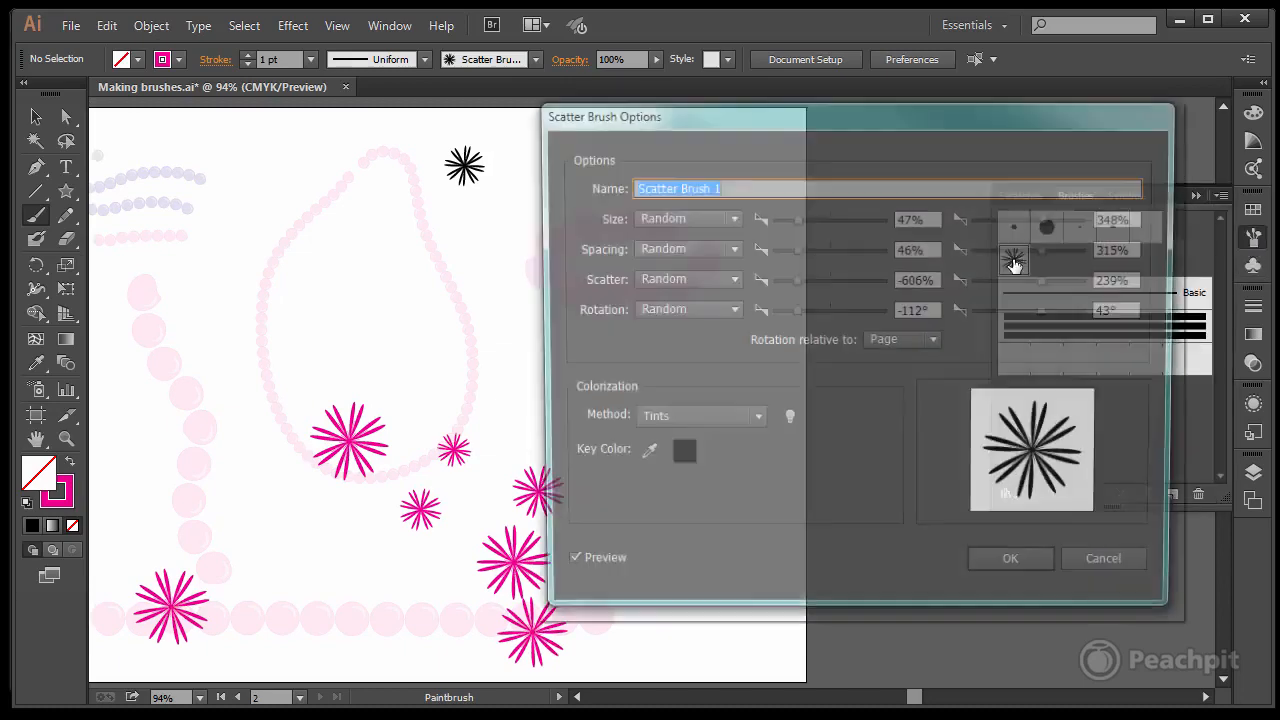
drag(890, 129, 965, 130)
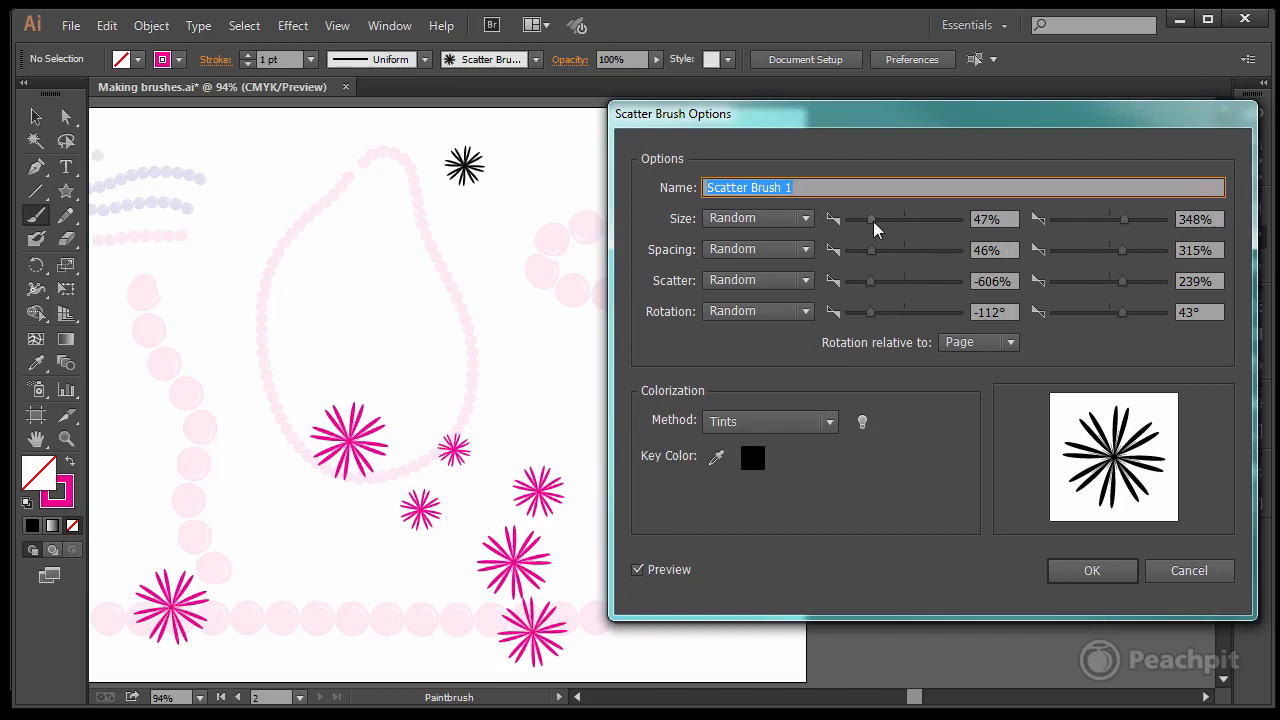
drag(872, 222, 885, 316)
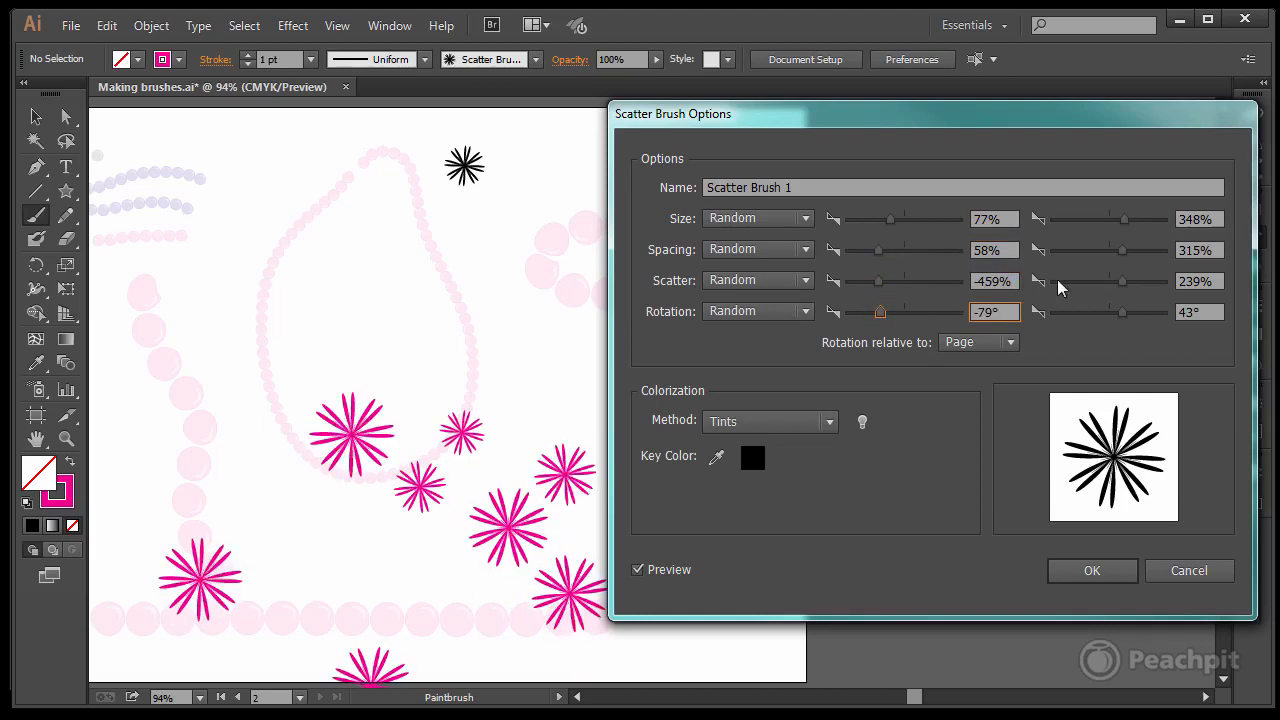
Set the scatter brush's maximum size to 207%, spacing to 78%, scatter to 202% and rotation to -103°
drag(1123, 252, 1116, 224)
click(1090, 228)
drag(1117, 287, 1104, 318)
drag(1078, 318, 1083, 320)
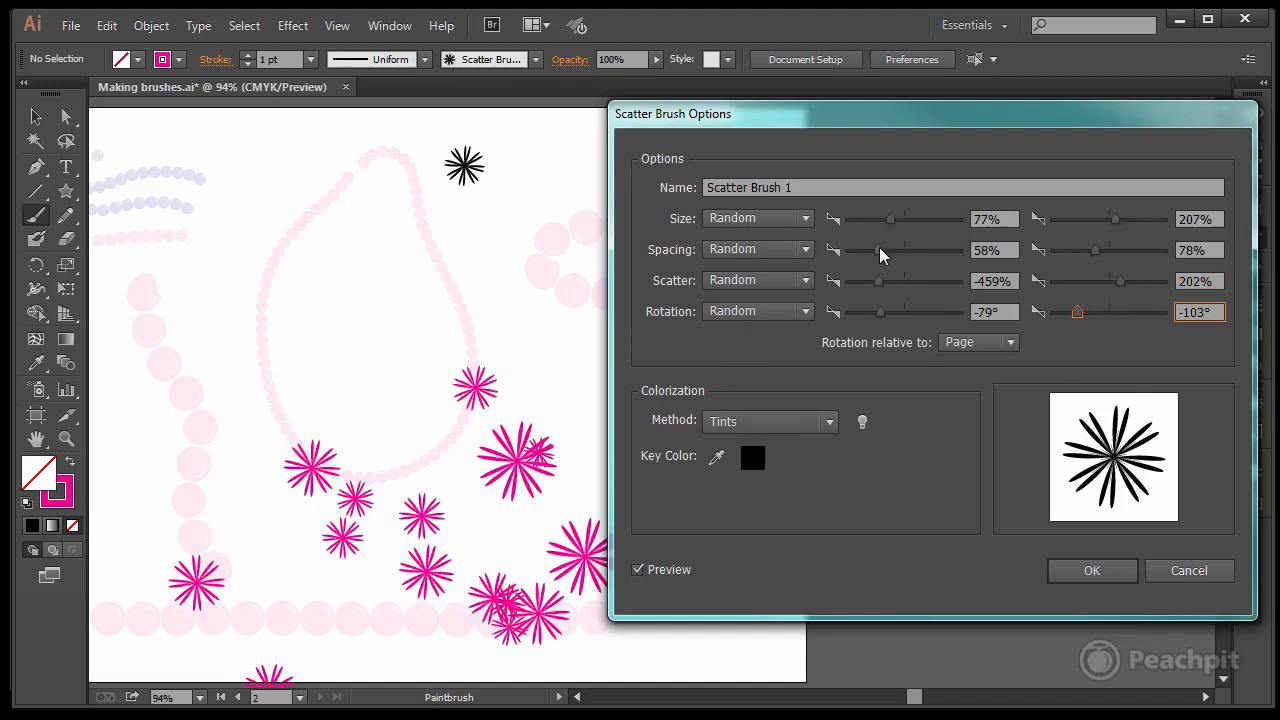
Set the scatter brush's minimum spacing to 71% and apply the changed options to the existing strokes
mouse_move(880, 252)
mouse_down()
mouse_move(903, 257)
mouse_move(886, 257)
mouse_up()
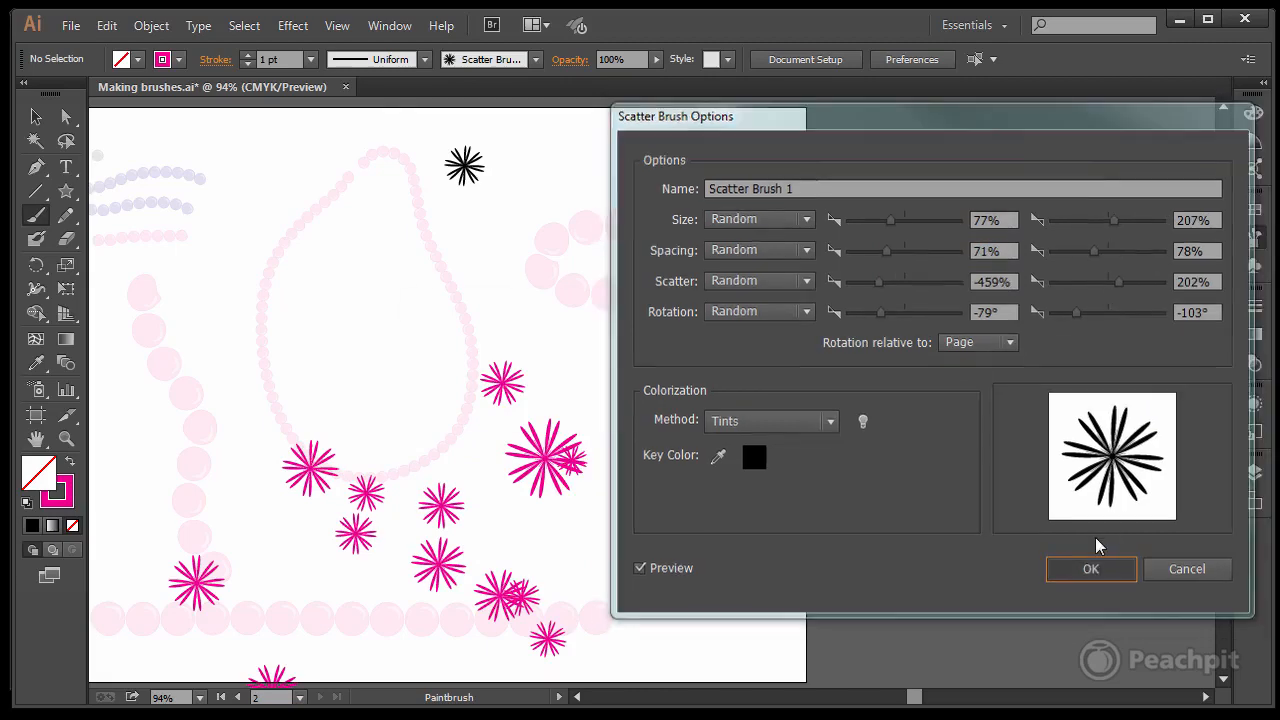
click(1093, 570)
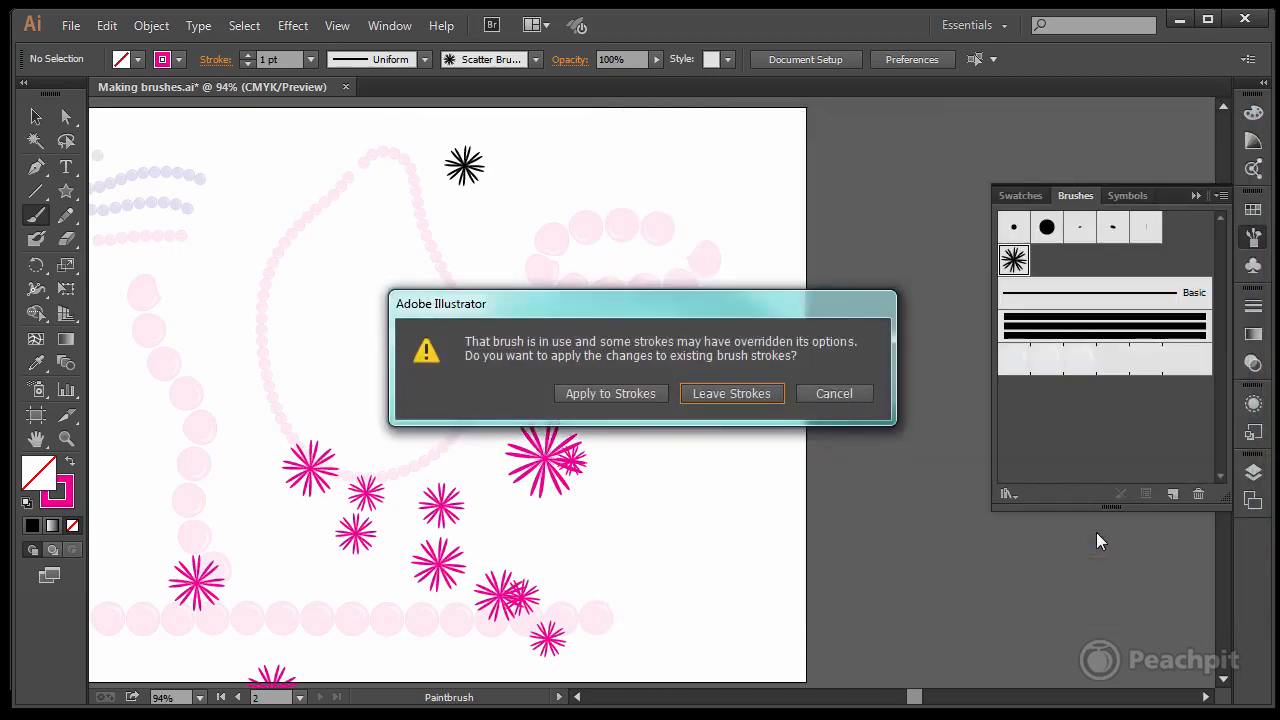
click(633, 392)
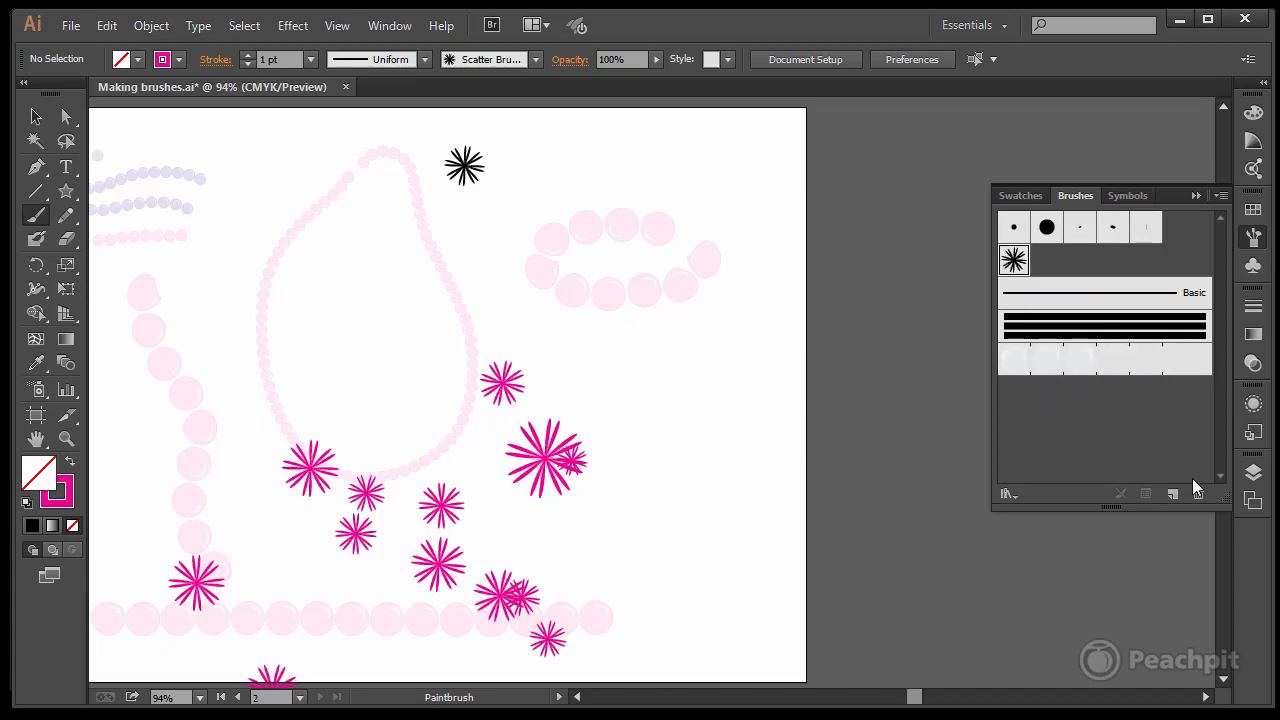
Save the brushes as a library named "Making brushes Part 1" and look for it among the user-defined brush libraries
click(1018, 494)
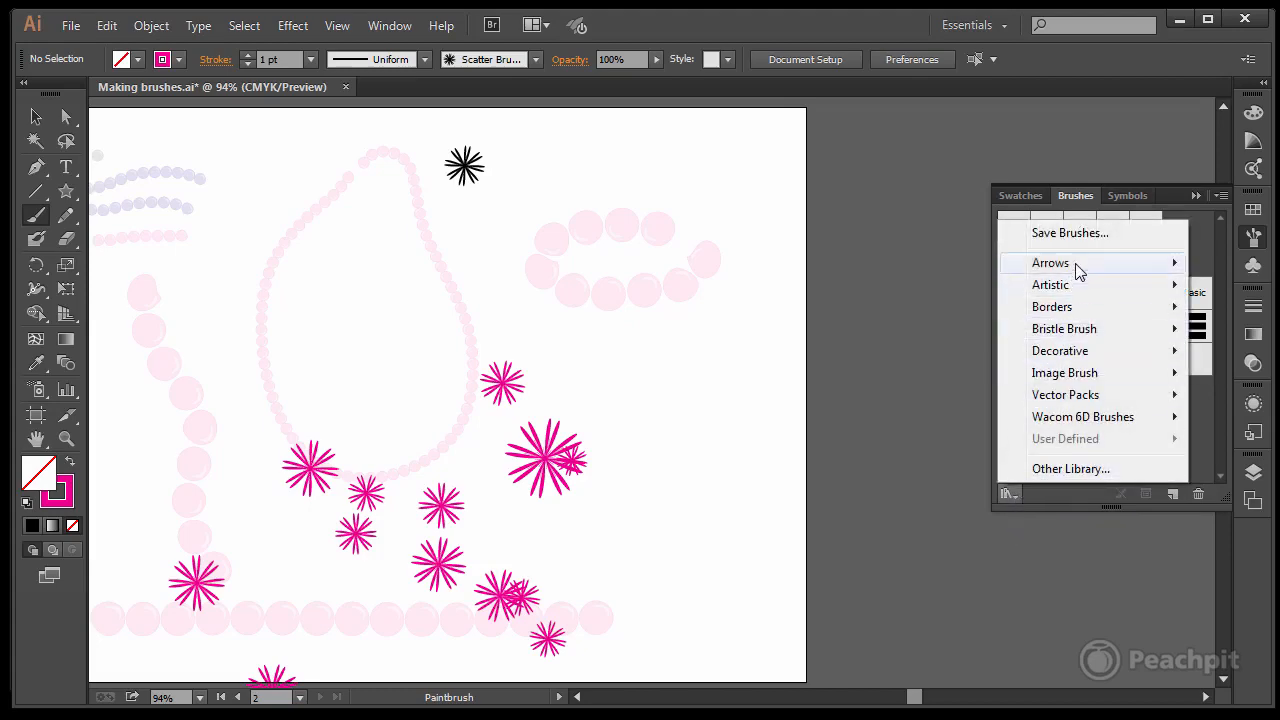
click(1096, 240)
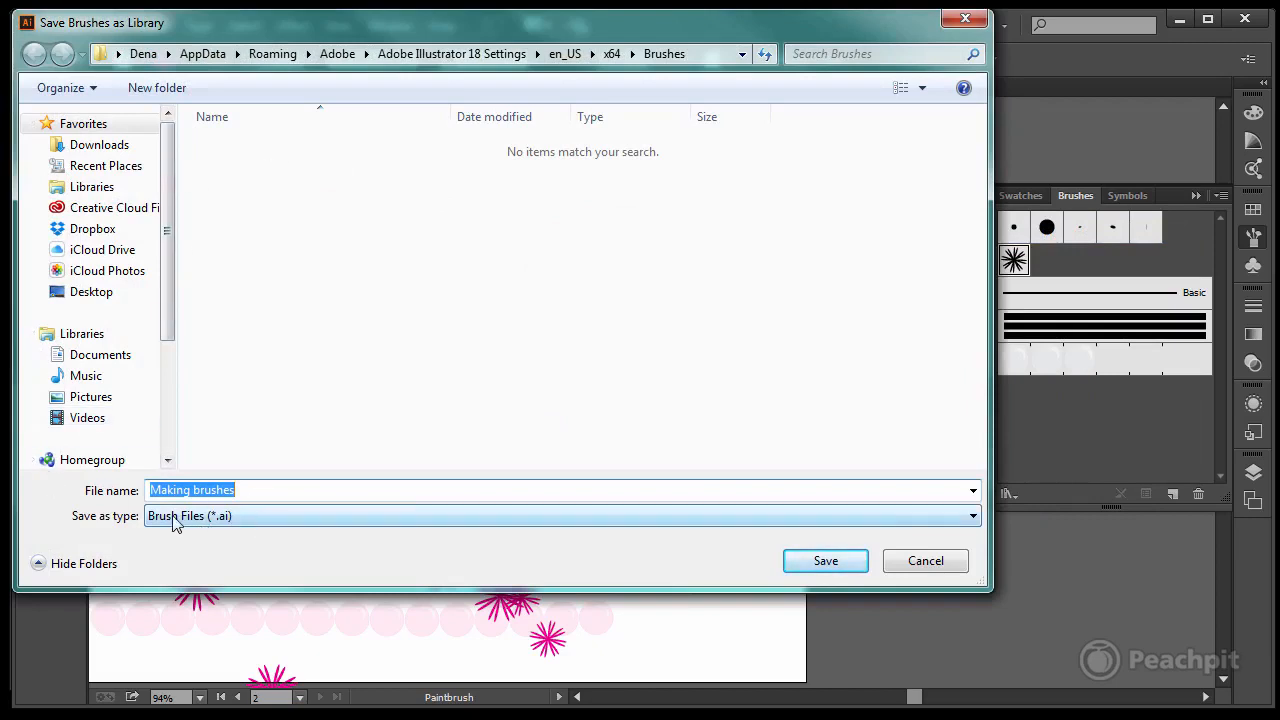
click(254, 490)
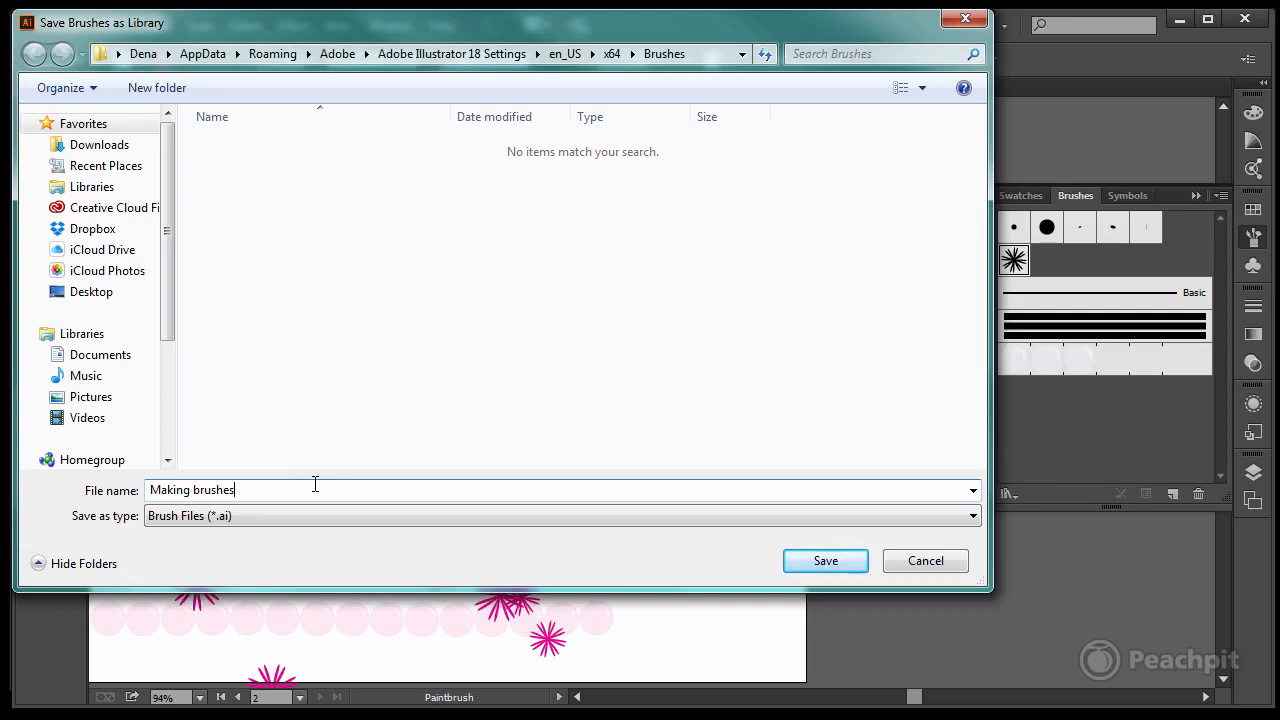
text(Part 1)
click(825, 561)
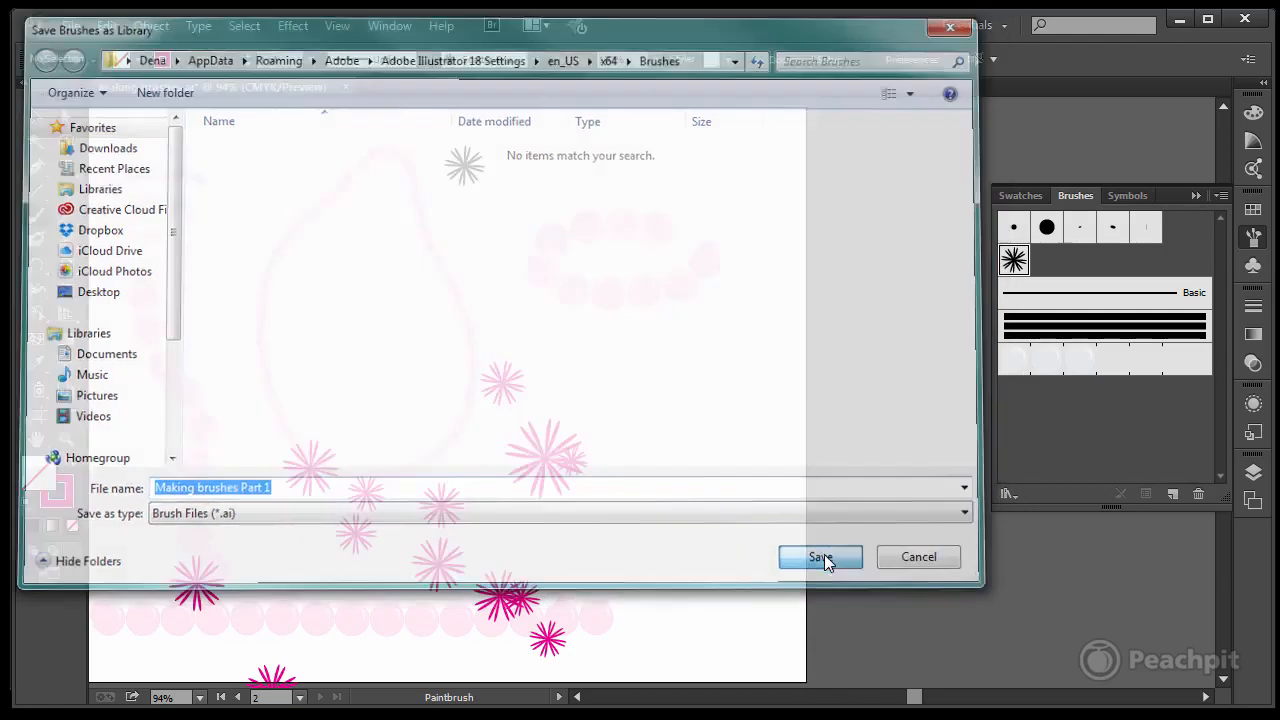
click(1021, 492)
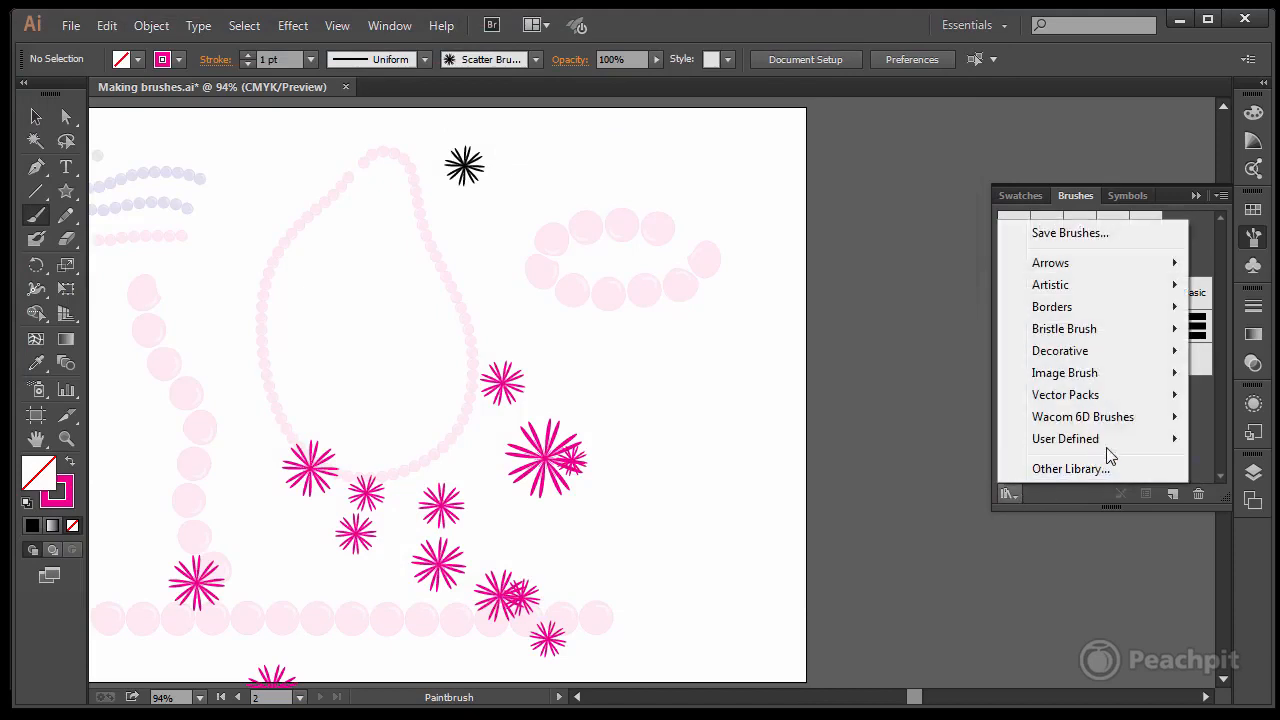
mouse_move(1118, 447)
click(994, 625)
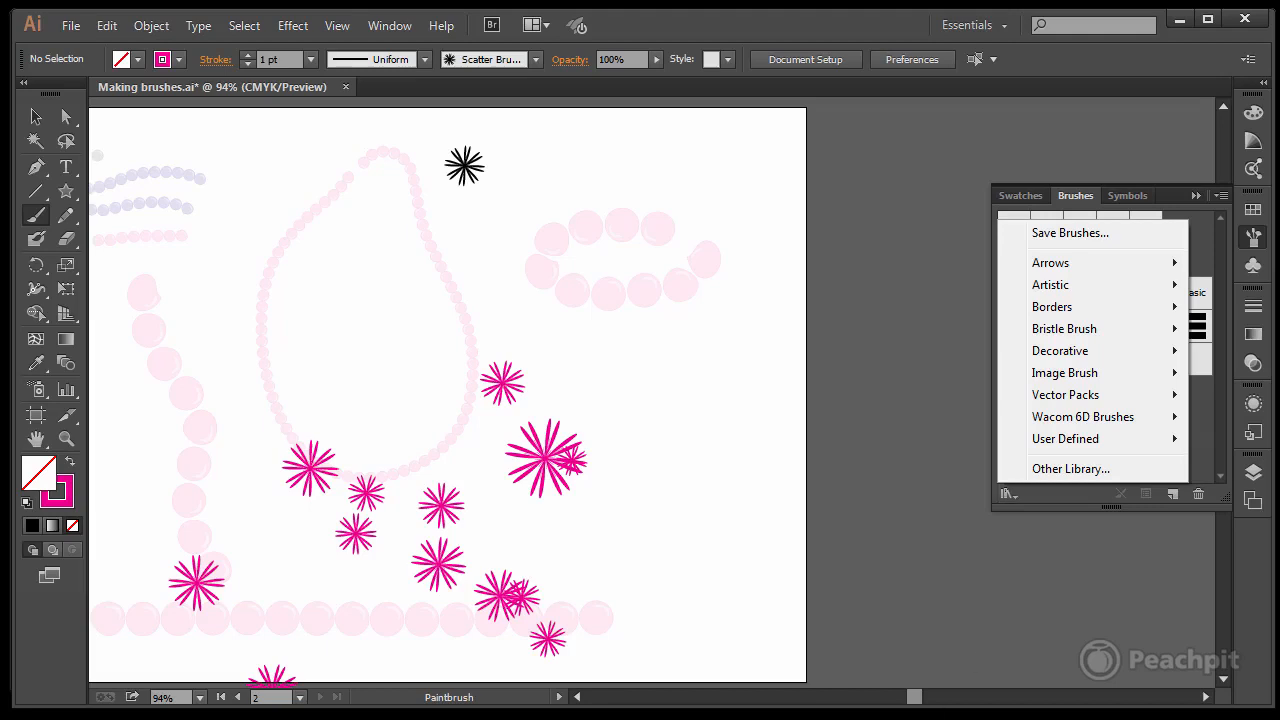